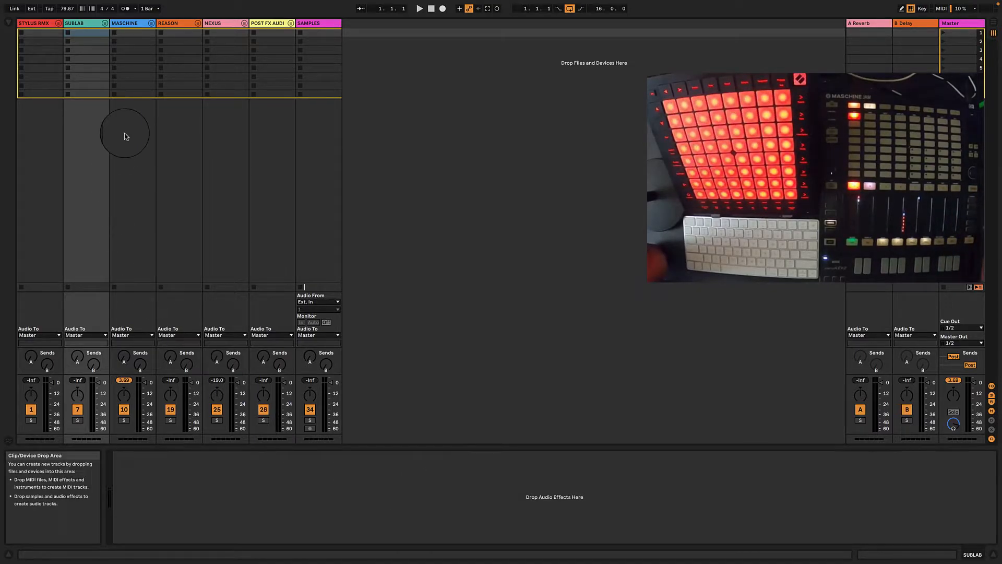
- Look inside the MASCHINE group, temporarily arming the 11 Maschine 2 track and viewing its plug-in window, and fold the group again
left_click(150, 23)
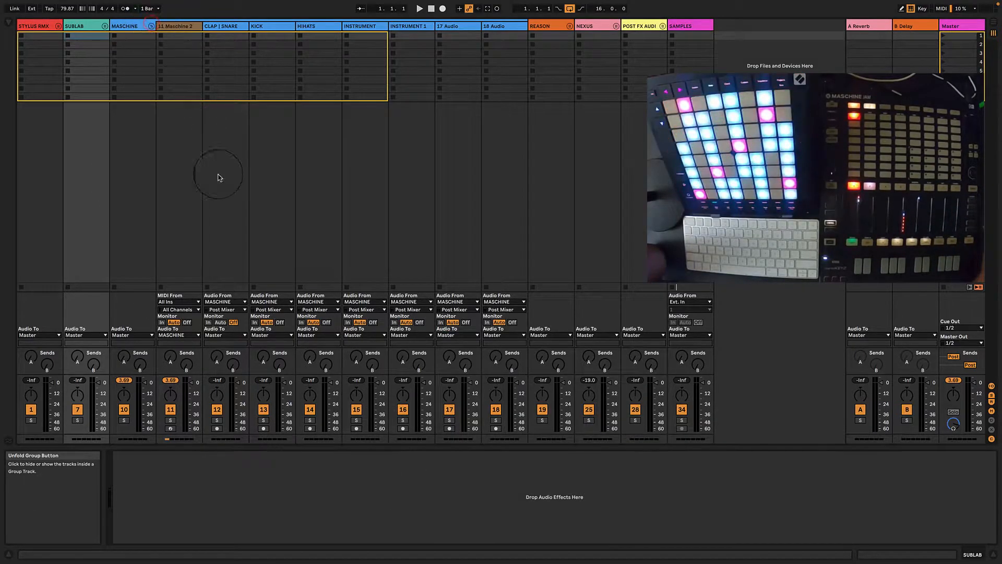
left_click(170, 428)
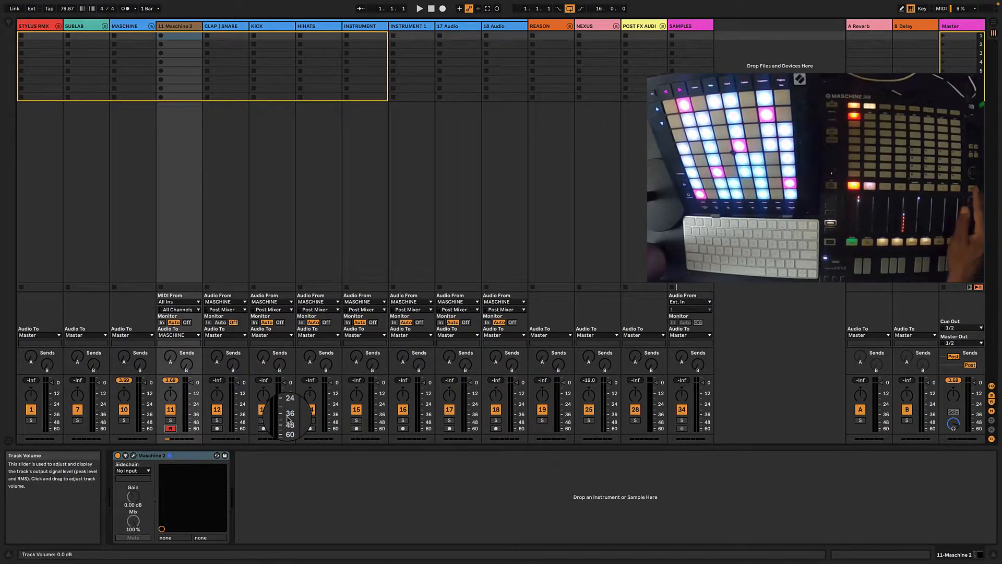
left_click(134, 456)
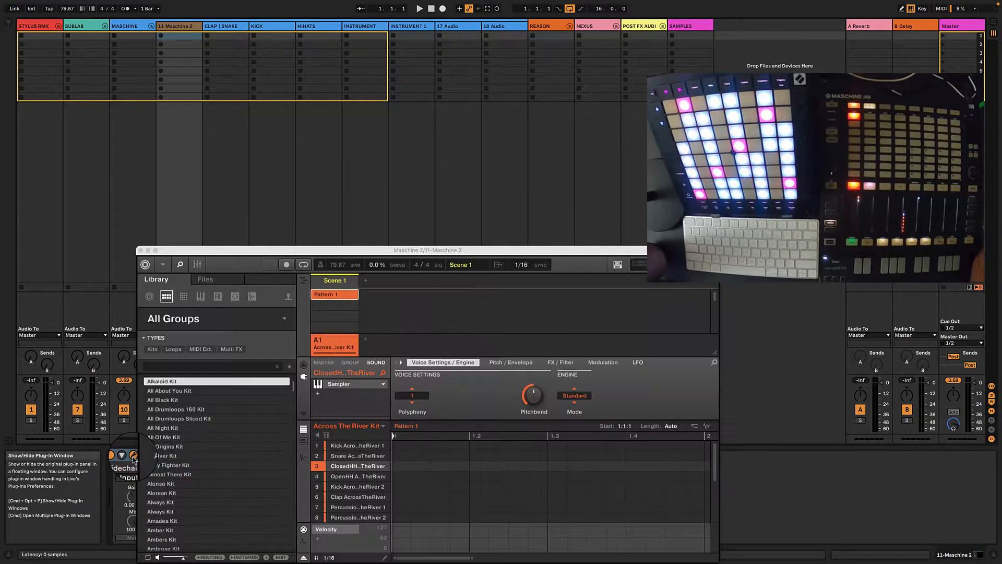
left_click_drag(250, 251, 240, 127)
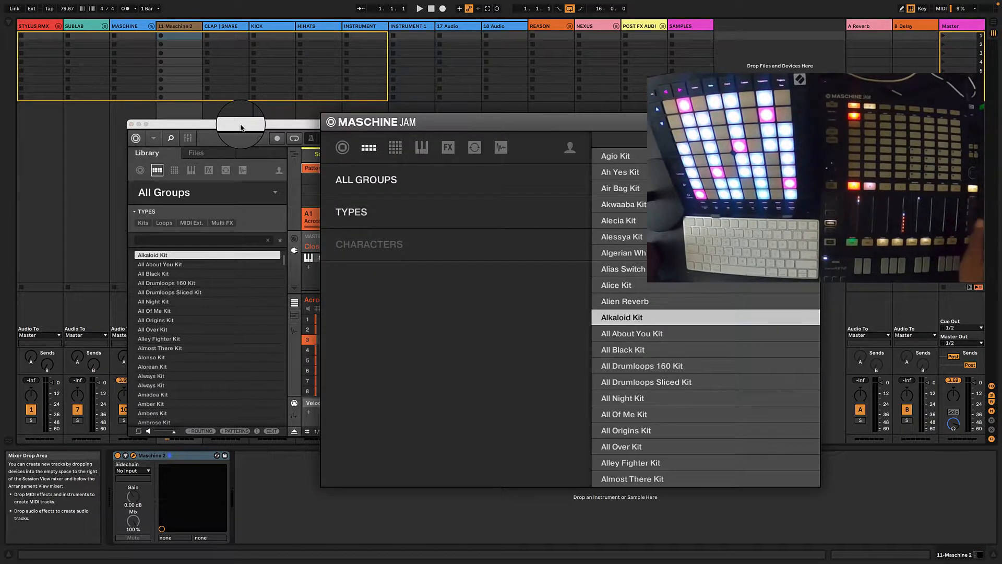
left_click(131, 124)
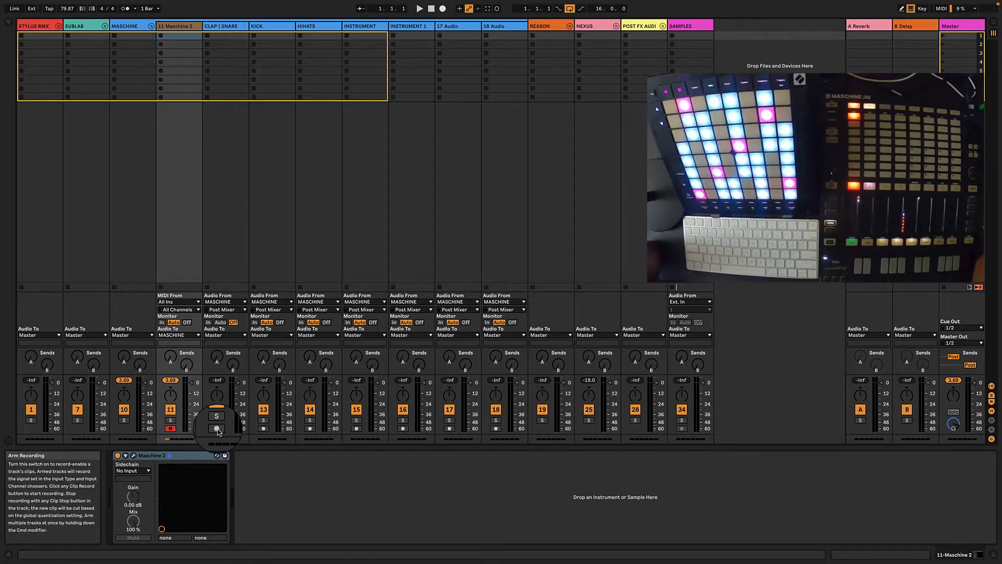
left_click(170, 428)
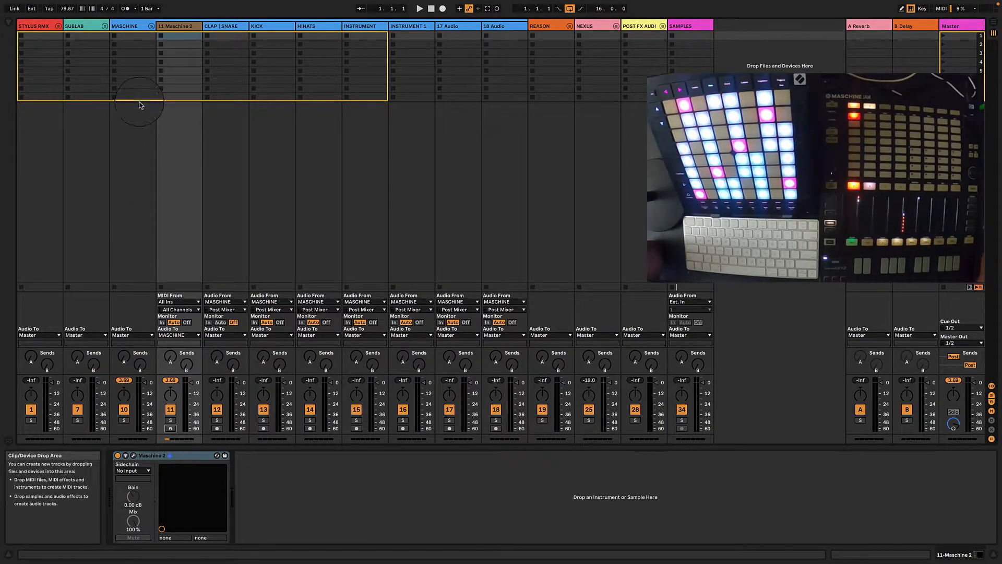
left_click(146, 26)
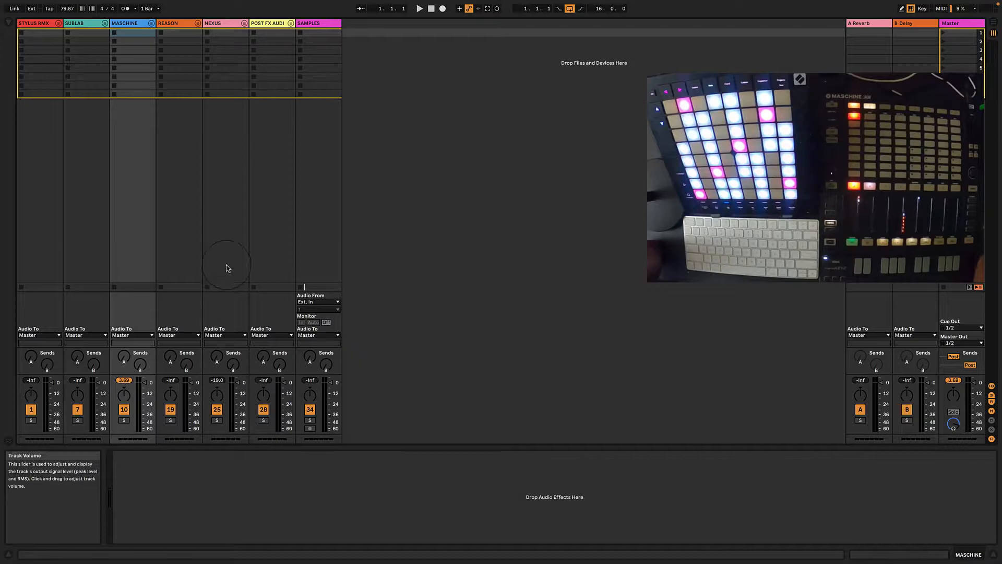
- Look inside the NEXUS group with the 26 Nexus PLUGIN track armed for recording, and fold the group again
left_click(243, 23)
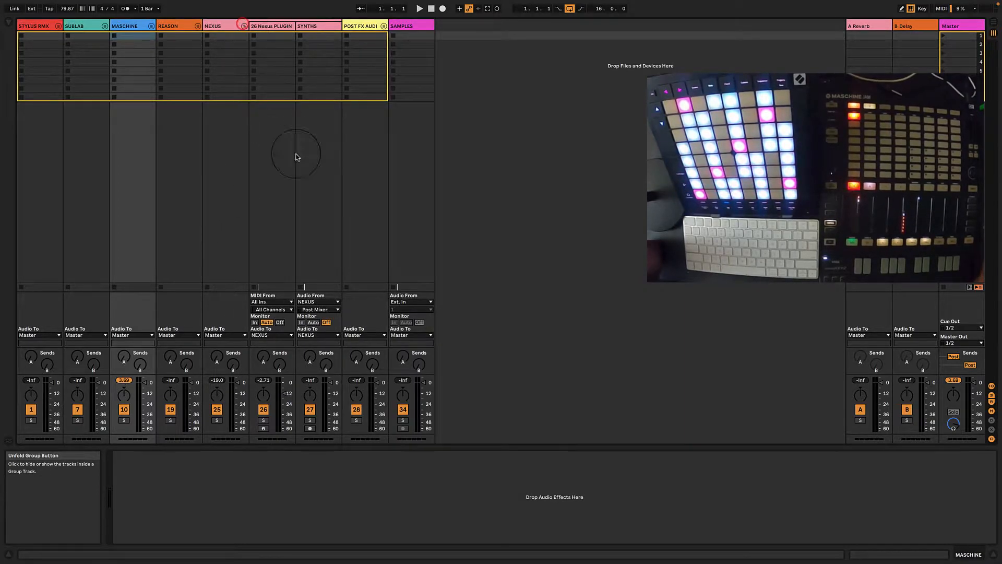
left_click(266, 429)
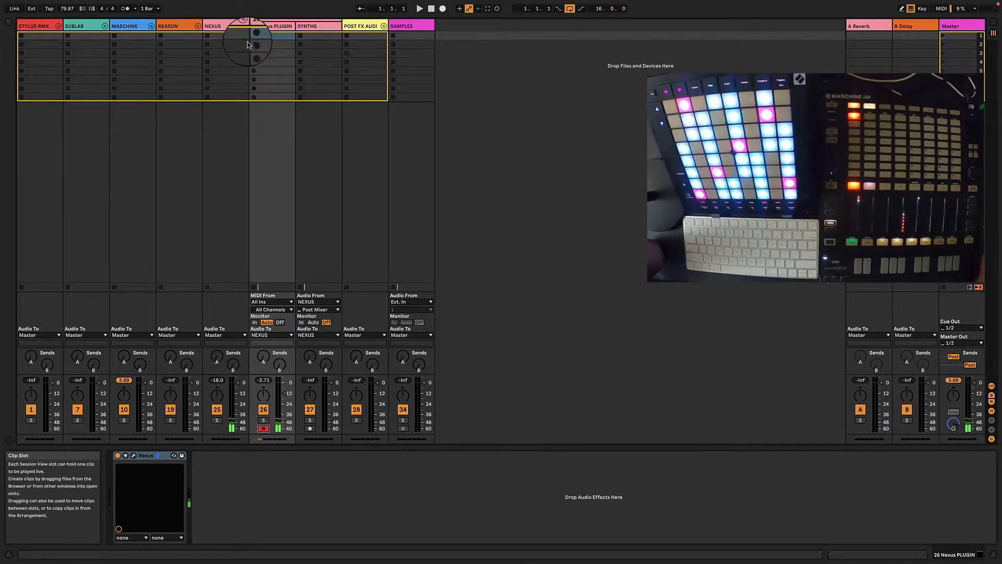
left_click(252, 23)
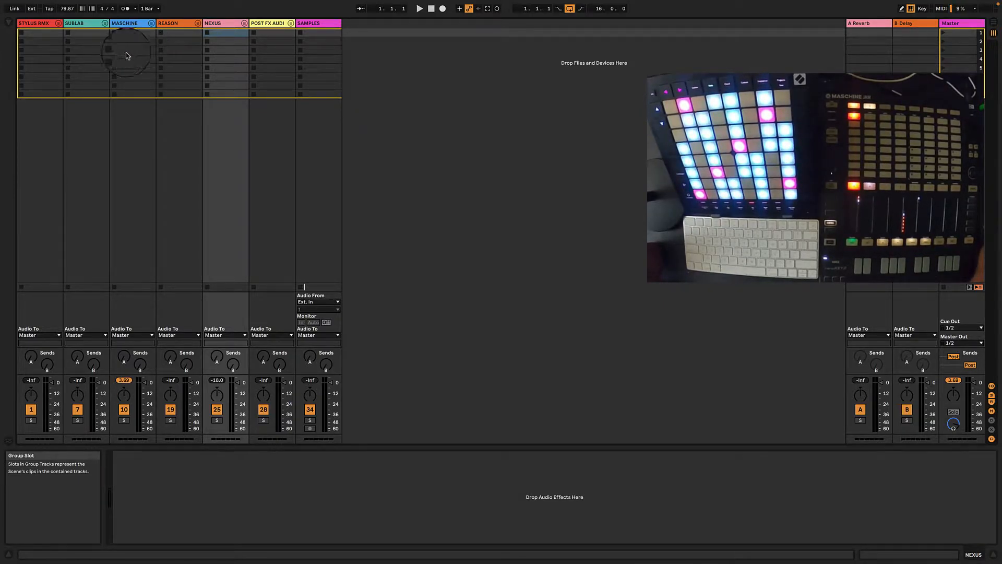
- View the Stylus RMX plug-in window of the 2 Stylus PLUGIN track in the STYLUS RMX group, and fold the group again
left_click(58, 26)
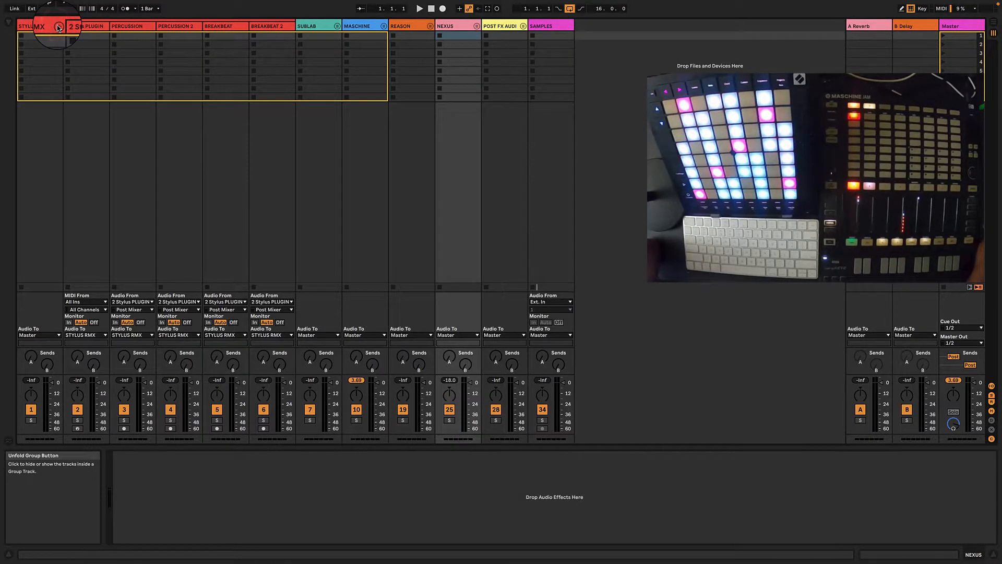
left_click(81, 28)
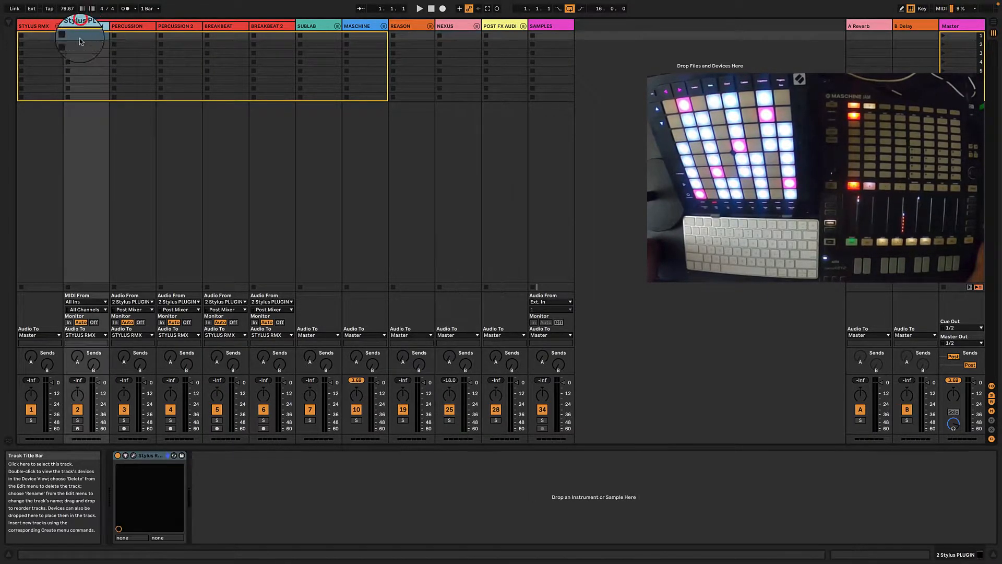
left_click(133, 455)
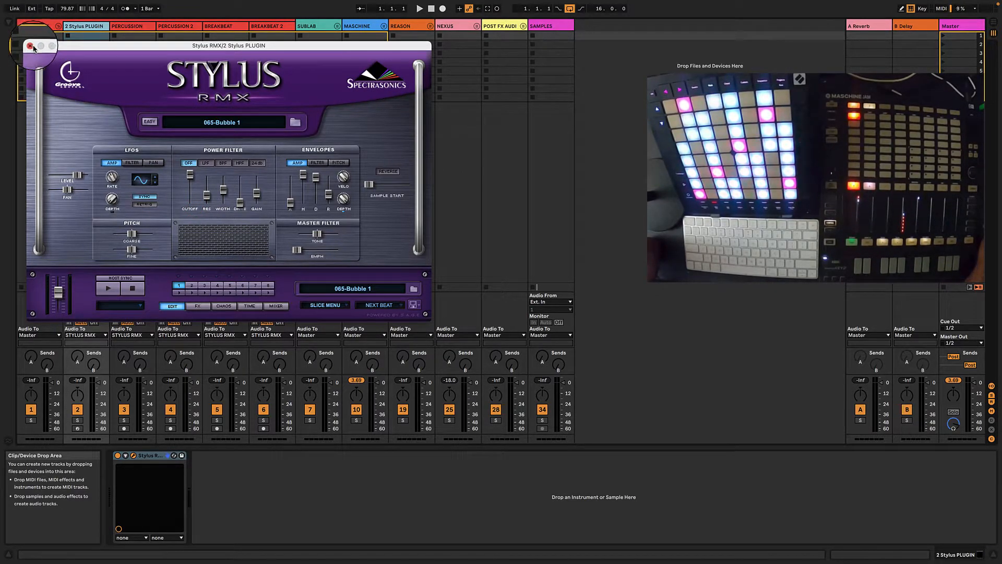
left_click(30, 46)
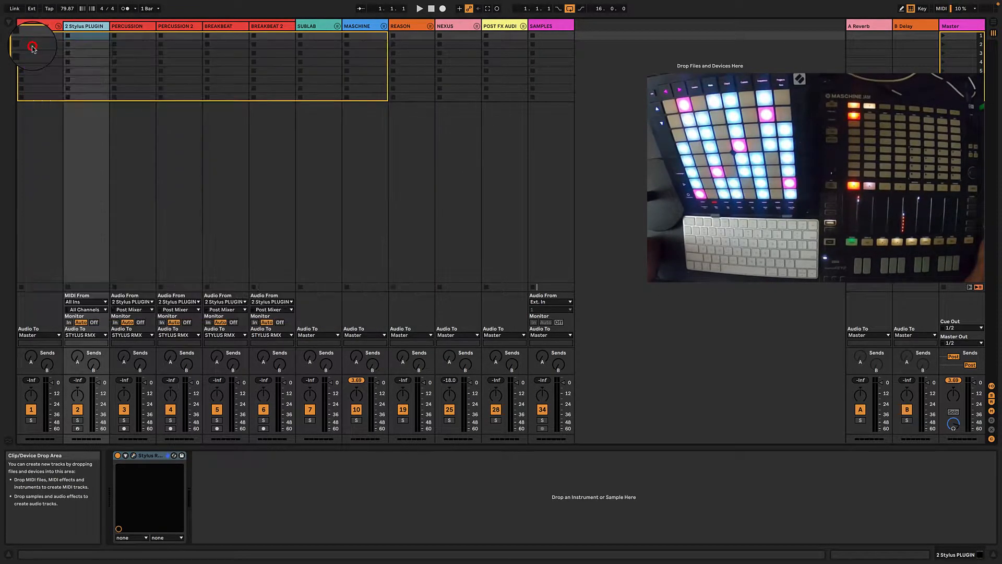
left_click(58, 25)
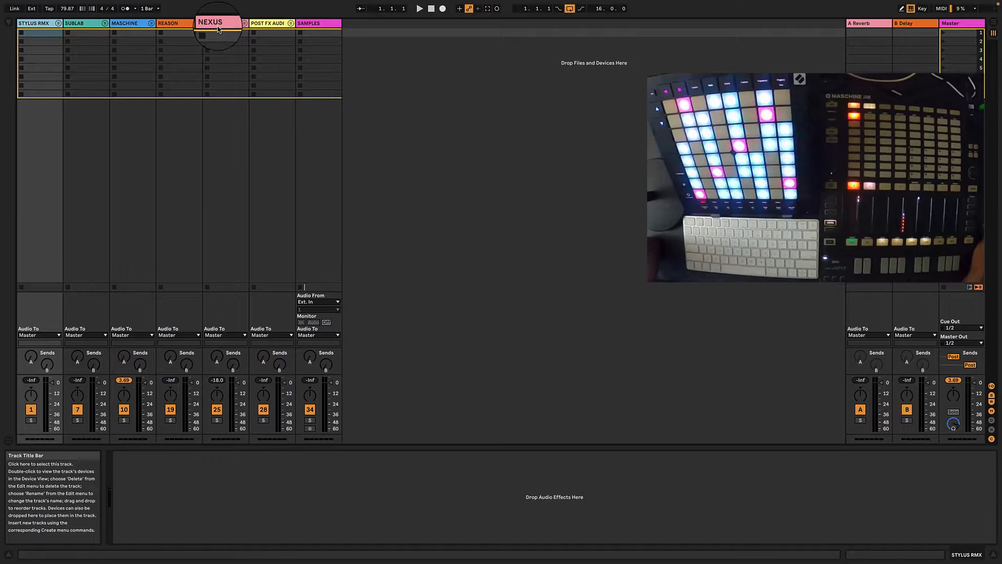
- View the SubLab plug-in window of the SUBLAB PLUG track in the SUBLAB group, and fold the group again
left_click(104, 23)
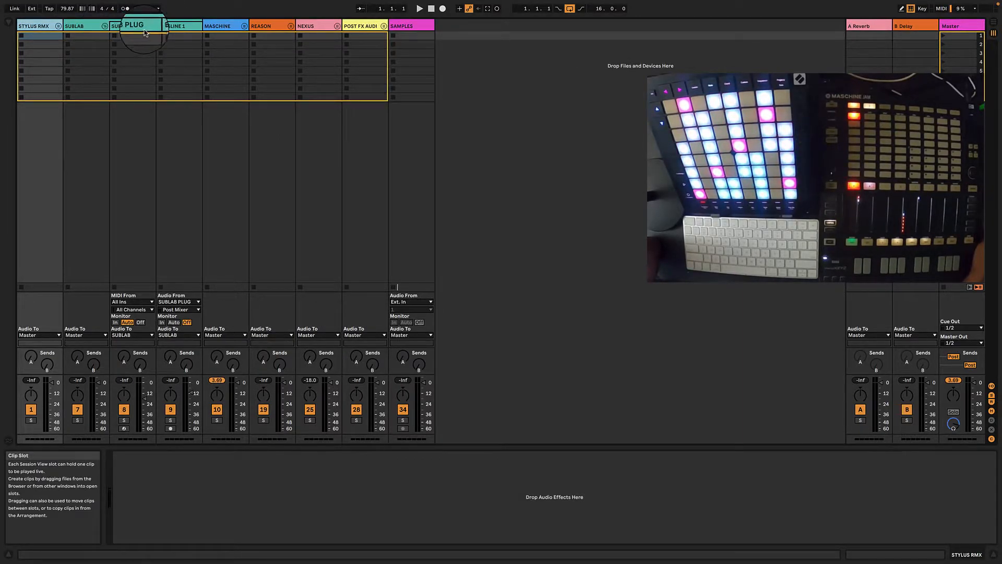
left_click(142, 30)
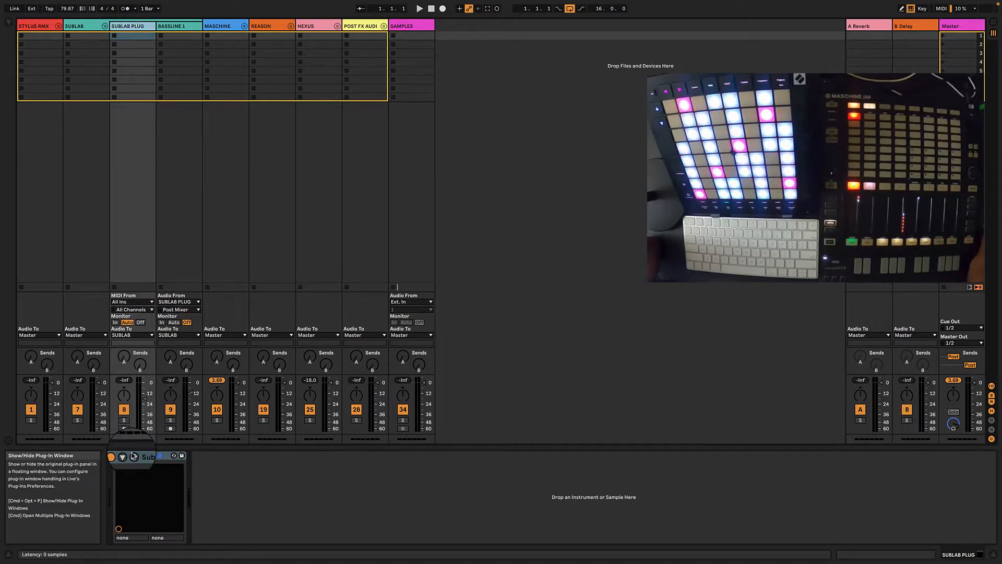
left_click(133, 456)
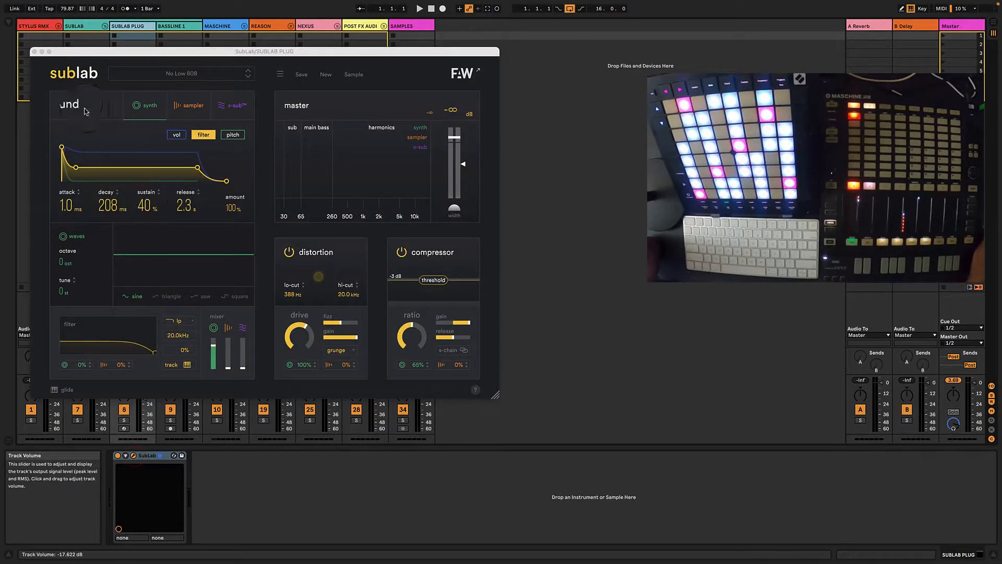
left_click(36, 50)
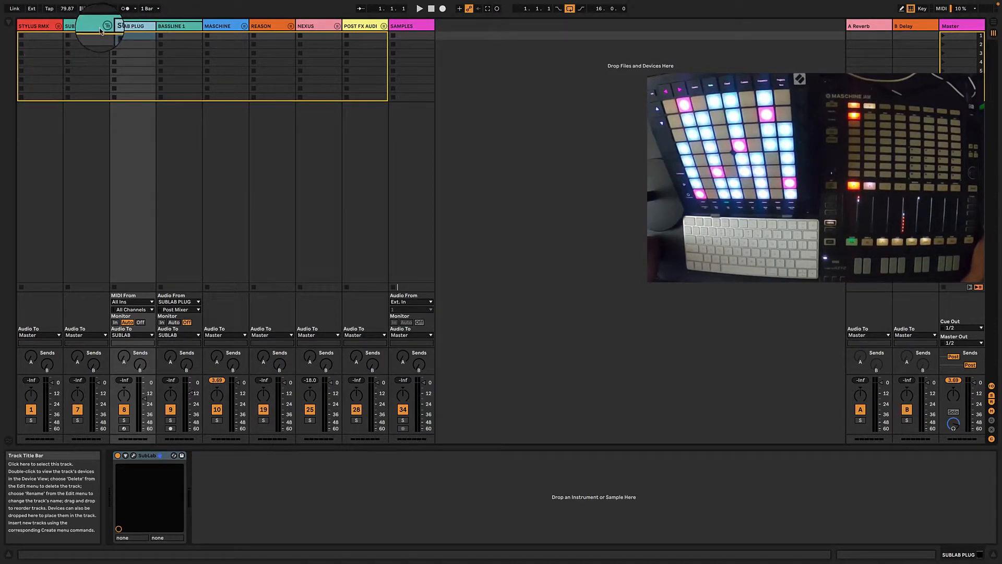
left_click(104, 27)
- In the MASCHINE group, set the audio input of the CLAP | SNARE, KICK and HIHATS tracks to 11-Maschine 2
left_click(151, 27)
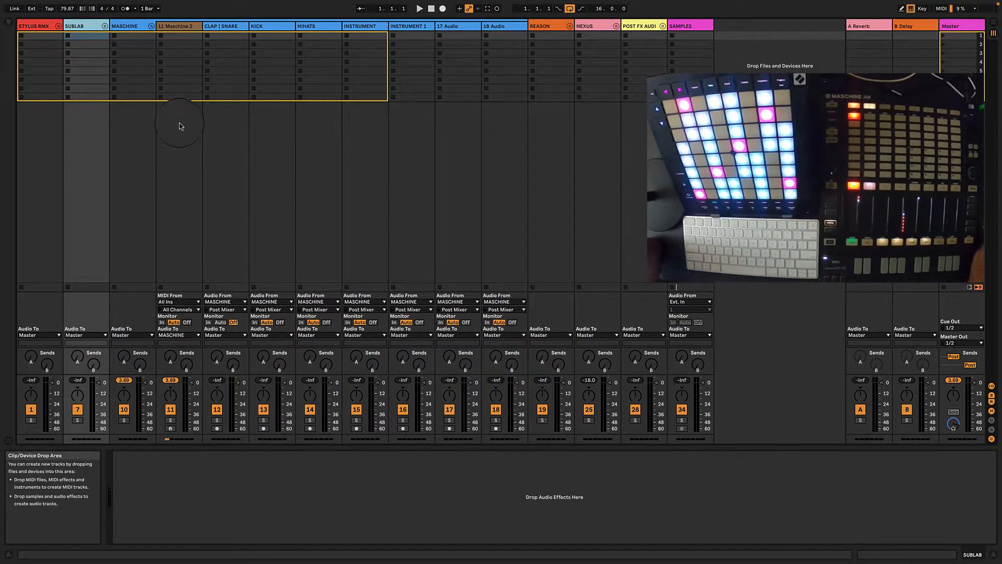
left_click(182, 28)
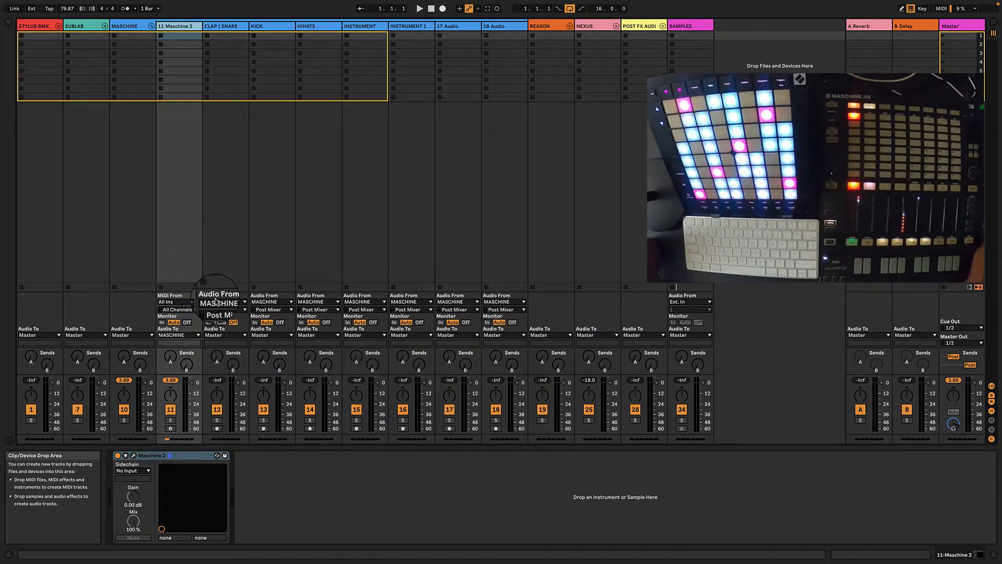
left_click(244, 302)
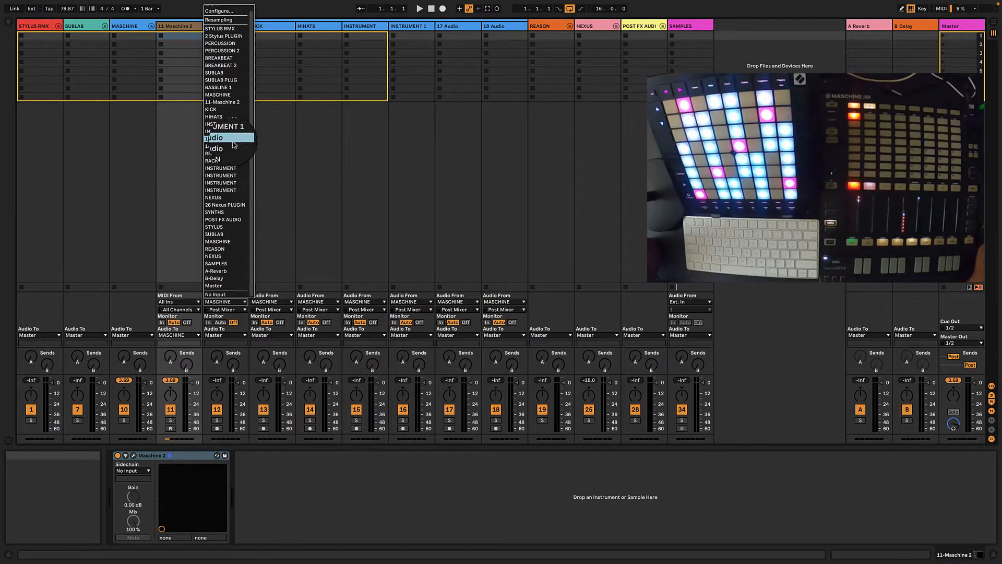
left_click(228, 103)
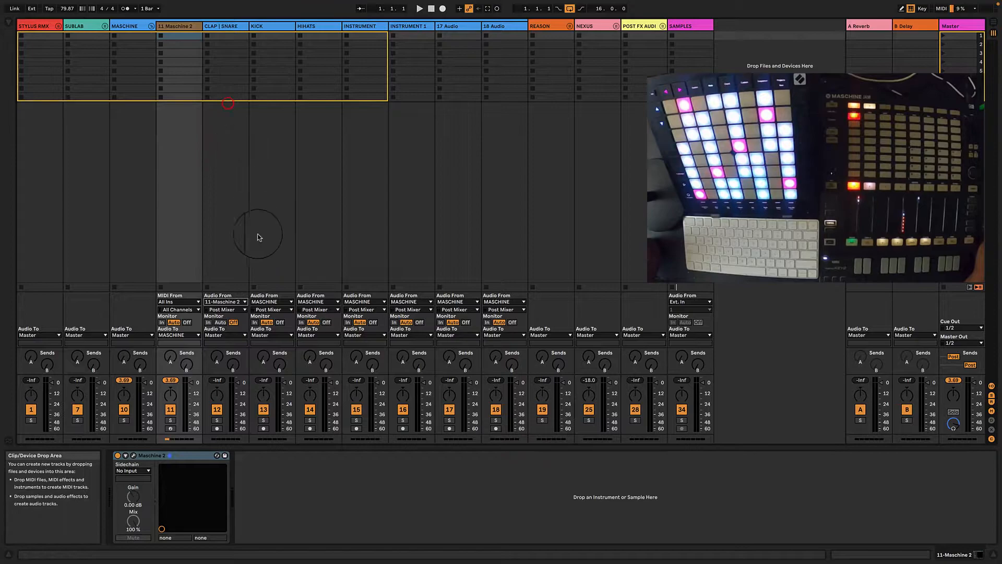
left_click(274, 302)
left_click(276, 106)
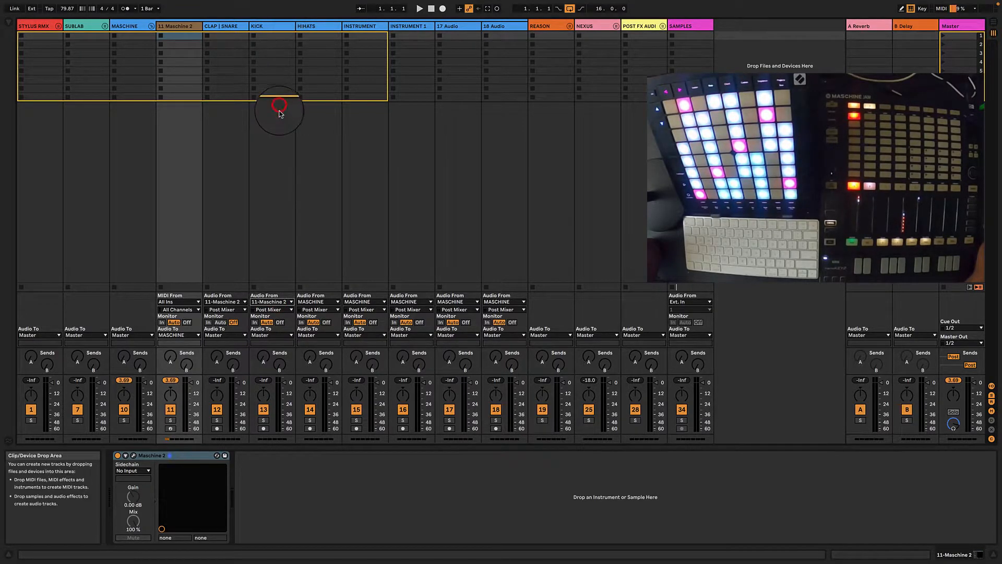
left_click(330, 305)
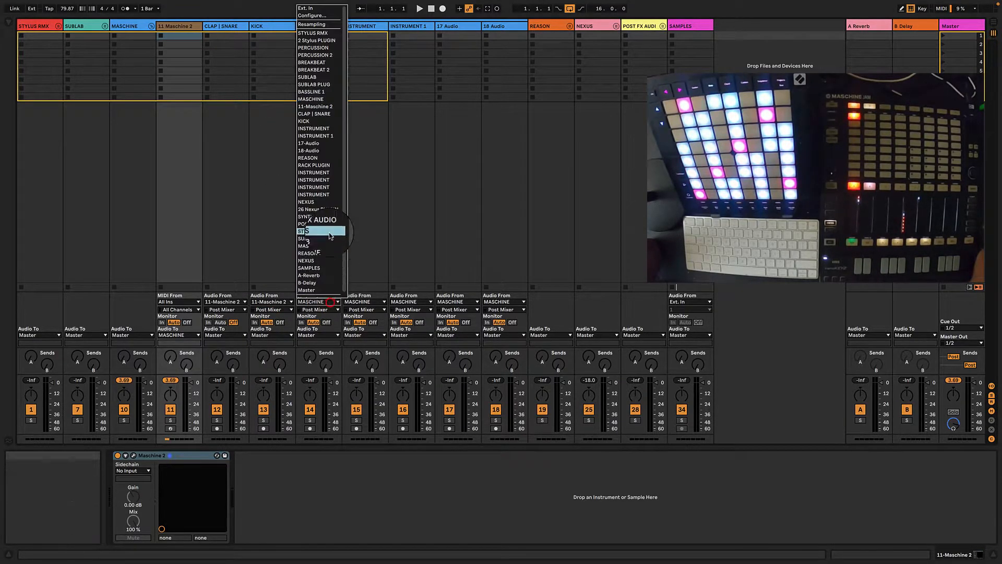
left_click(317, 104)
- Set the audio input of the INSTRUMENT, INSTRUMENT 1, 17 Audio and 18 Audio tracks to 11-Maschine 2
left_click(363, 301)
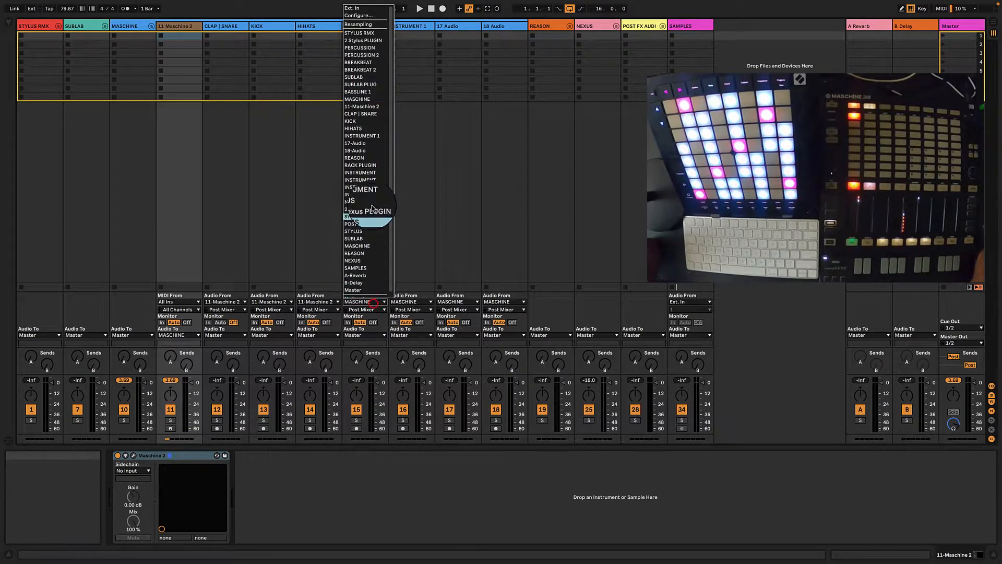
left_click(359, 107)
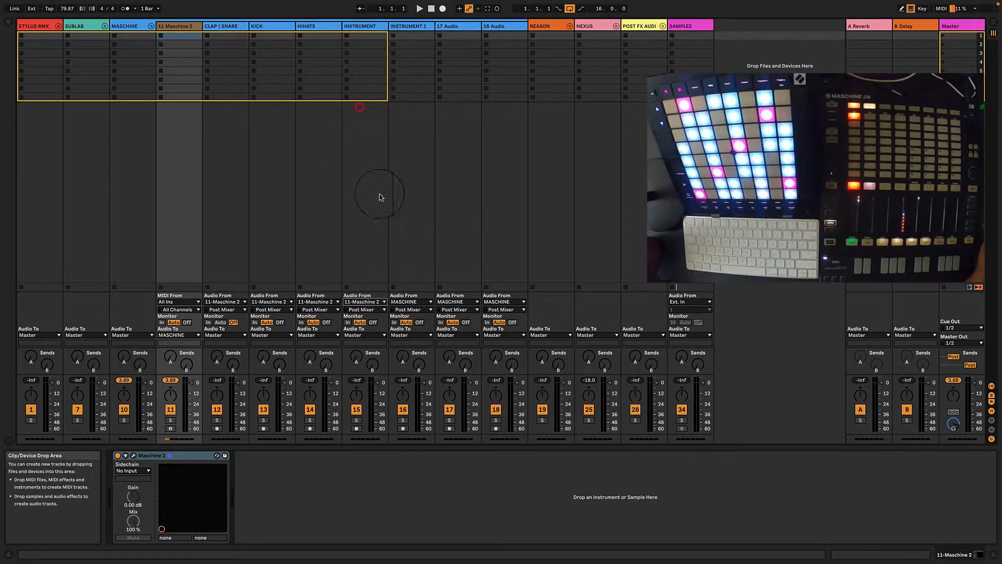
left_click(418, 302)
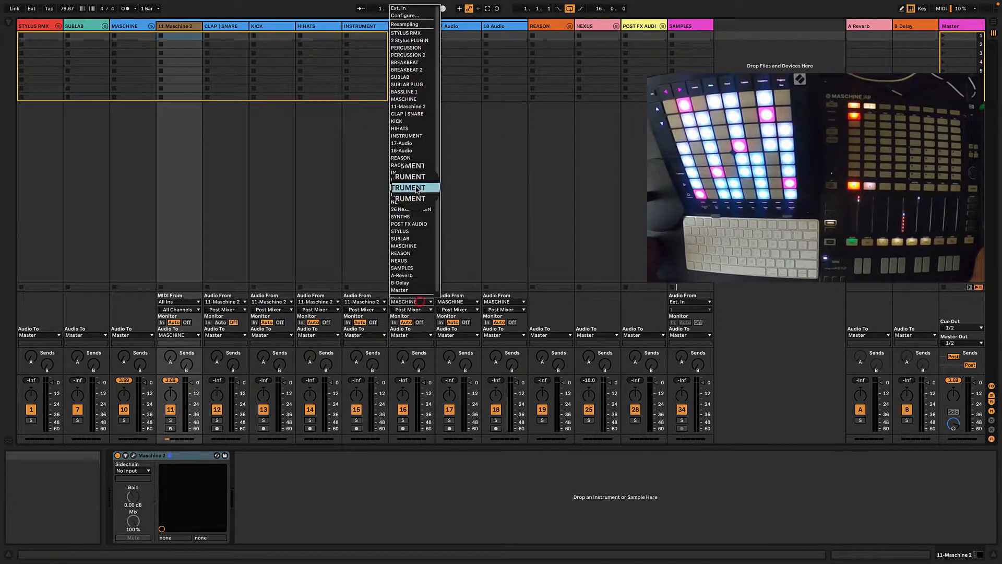
left_click(410, 107)
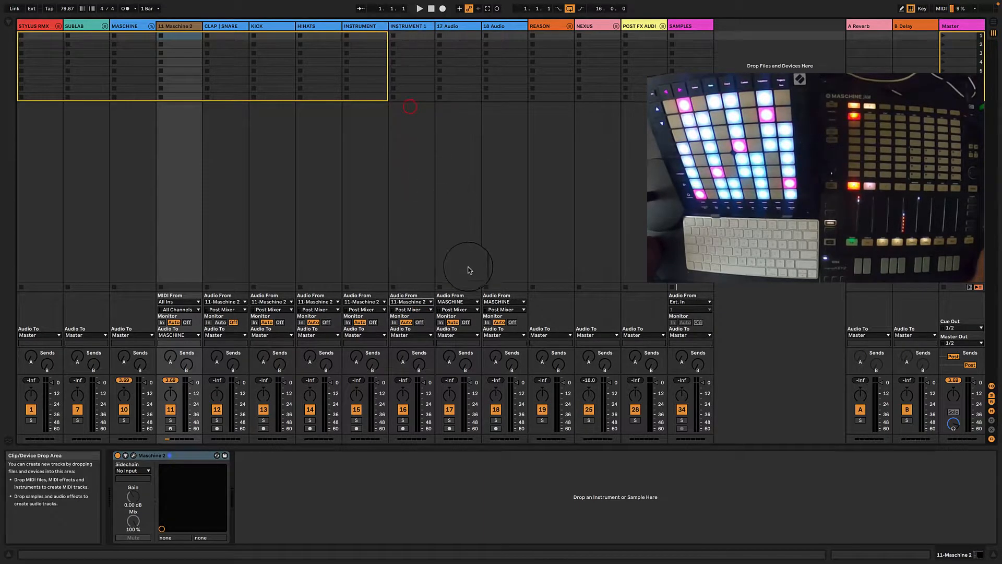
left_click(456, 301)
left_click(454, 110)
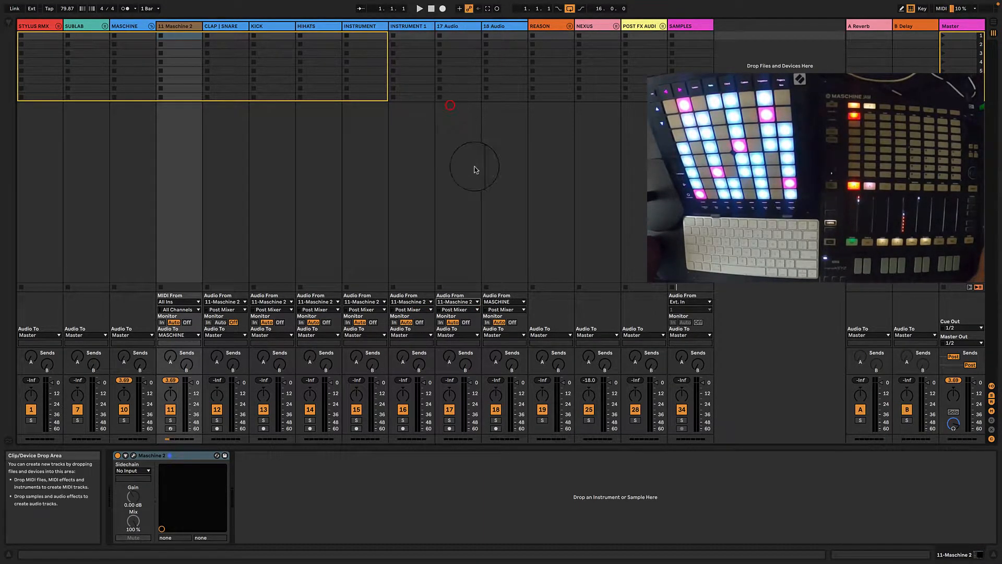
left_click(518, 304)
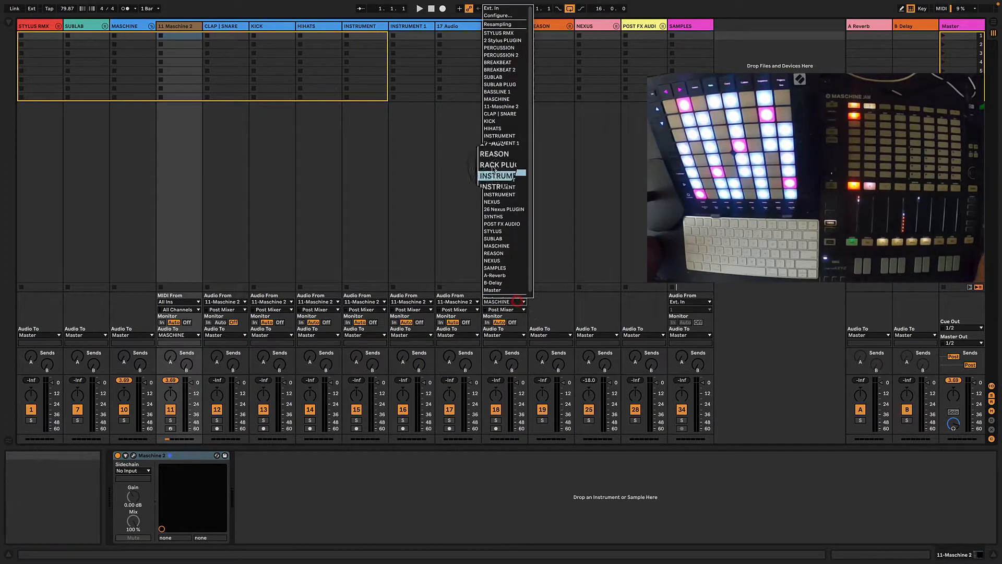
left_click(484, 107)
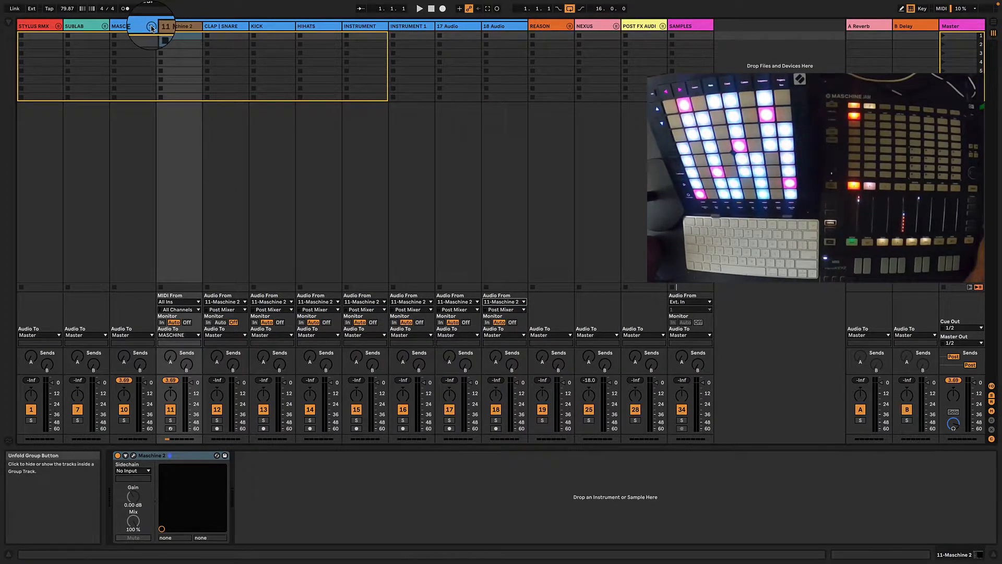
- View the 11 Maschine 2 track's plug-in window once more, and fold the MASCHINE group
left_click(133, 456)
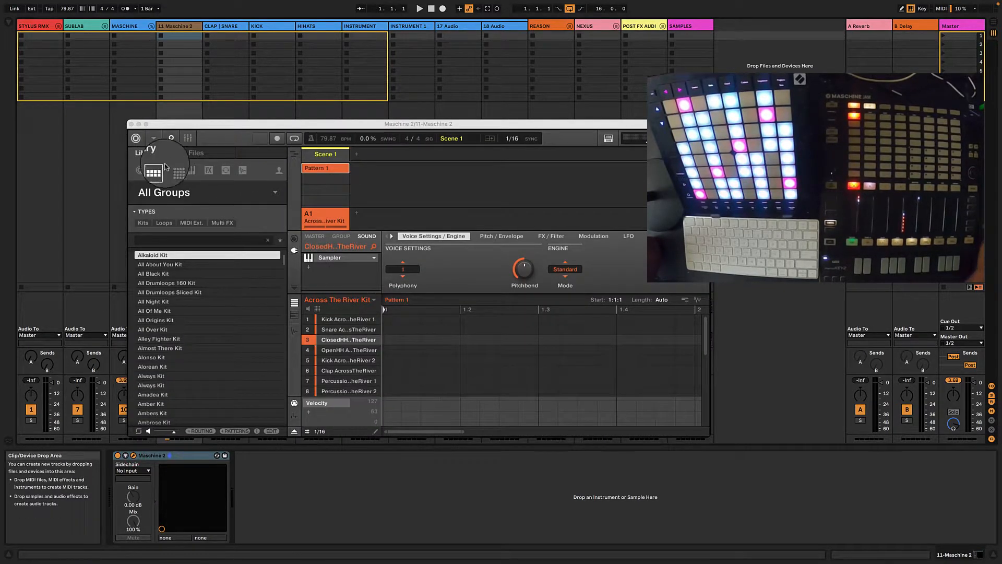
left_click(130, 124)
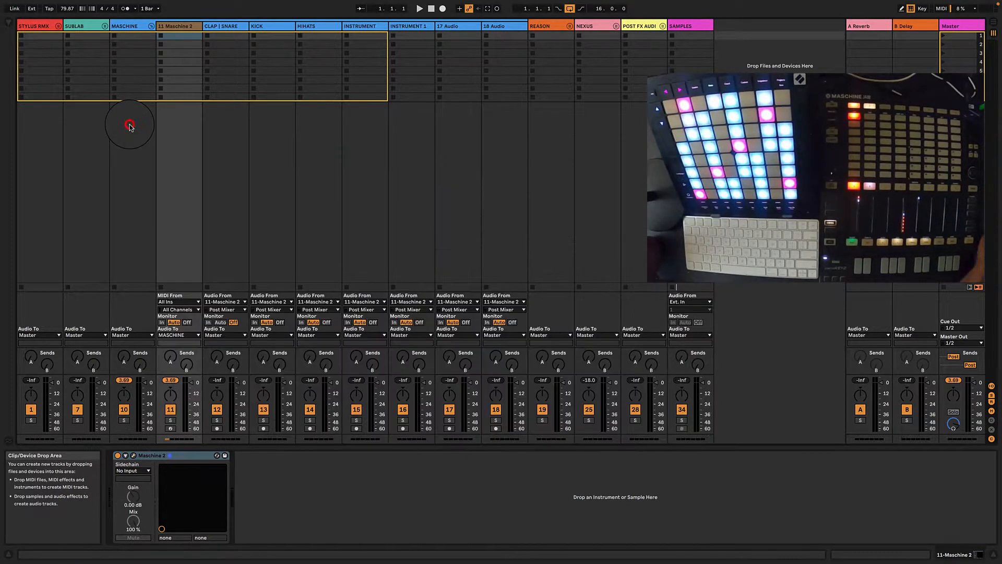
left_click(151, 27)
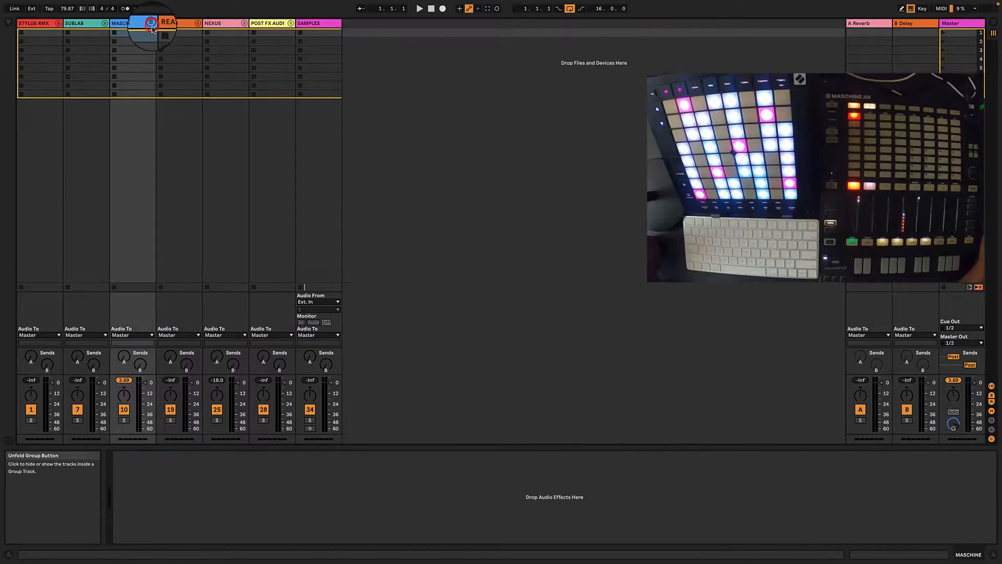
- View the Reason Rack Plugin window of the RACK PLUGIN track in the REASON group, and fold the group again
left_click(197, 26)
left_click(217, 26)
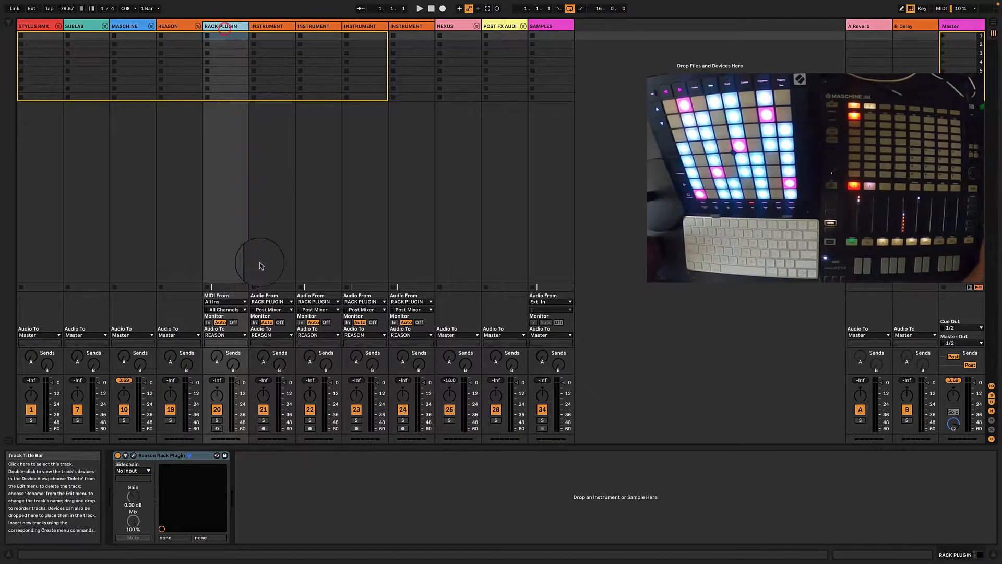
left_click(134, 457)
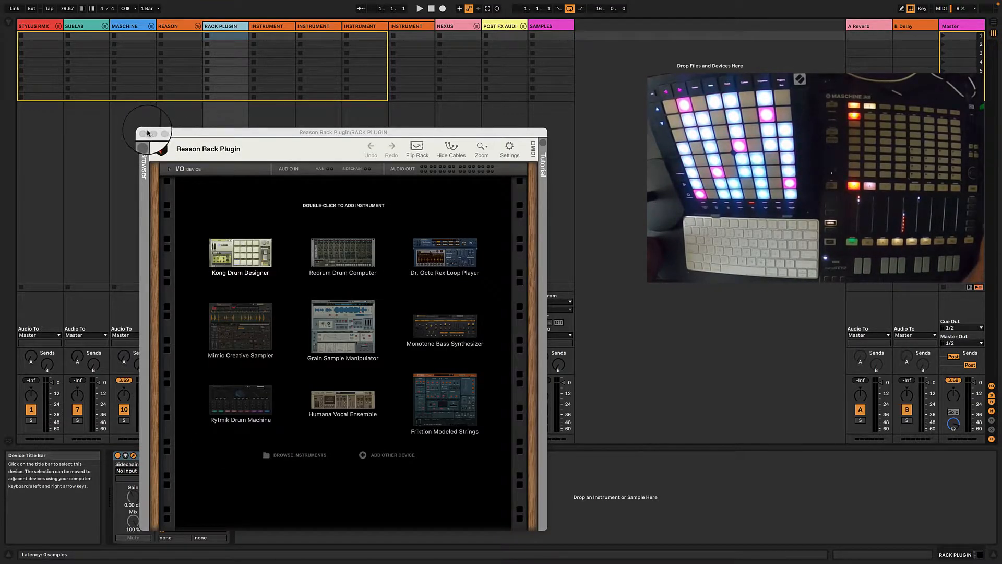
left_click(144, 132)
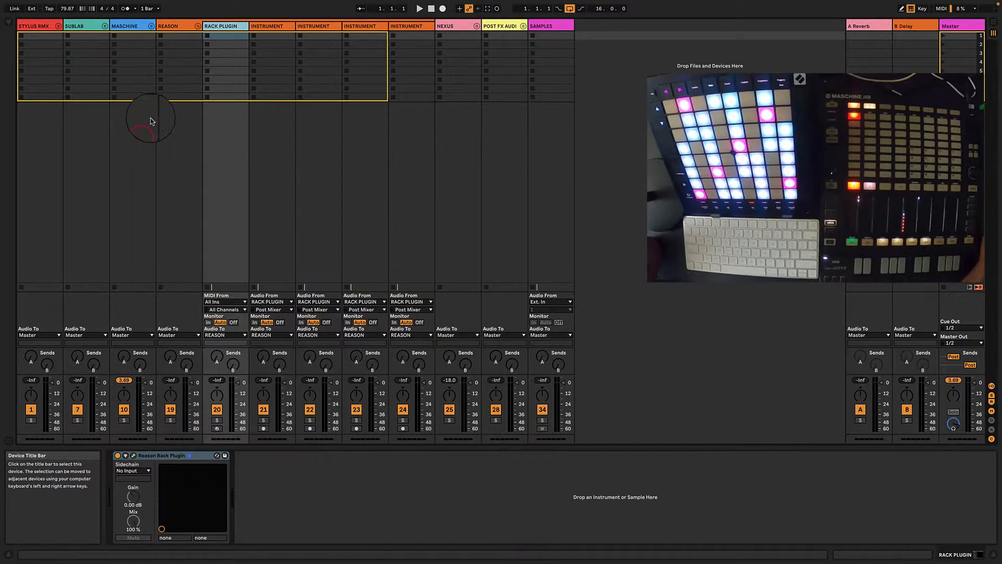
left_click(198, 26)
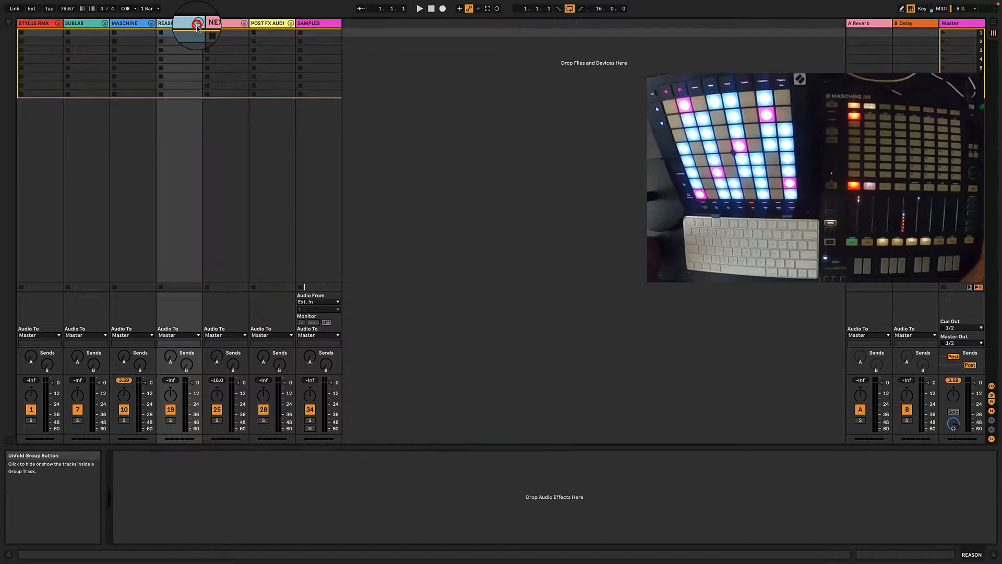
- View the Nexus plug-in window of the 26 Nexus PLUGIN track in the NEXUS group, and fold the group again
left_click(244, 24)
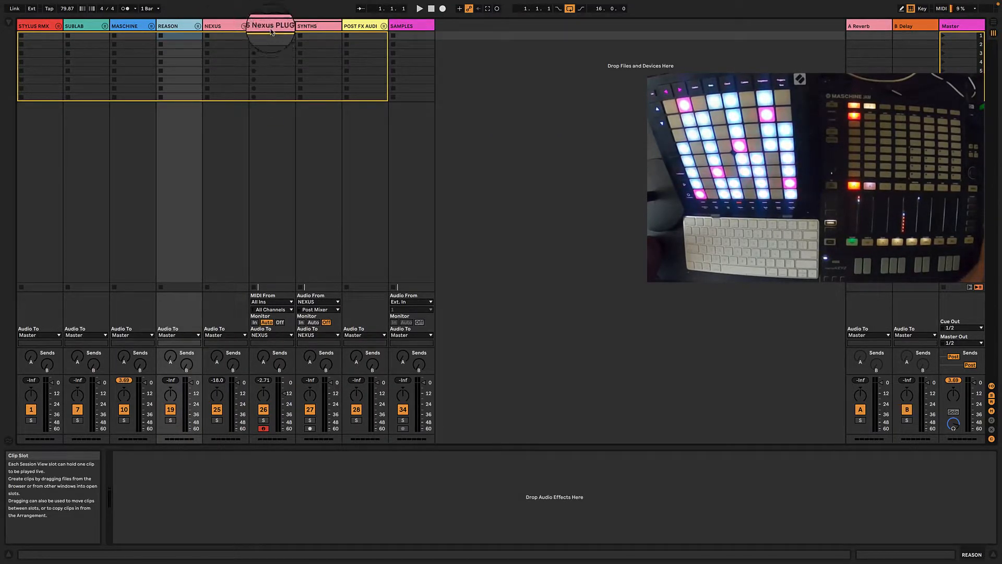
left_click(271, 26)
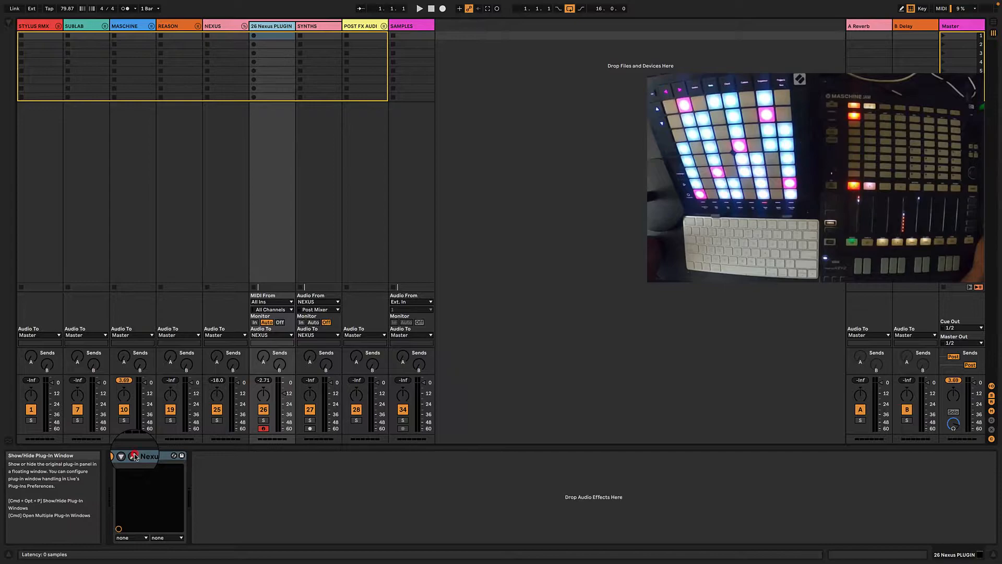
left_click(133, 456)
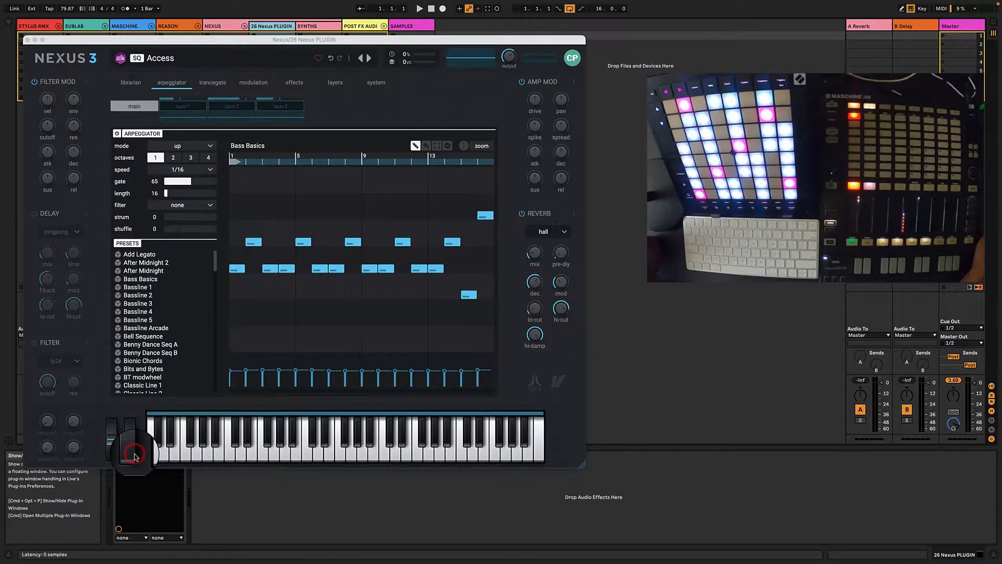
left_click(27, 41)
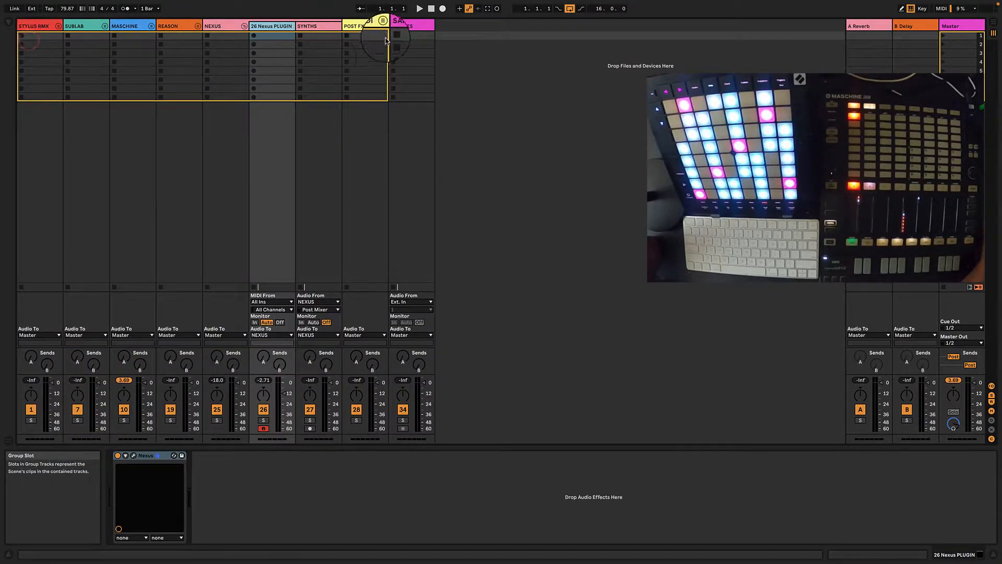
left_click(240, 26)
- View the tracks inside the POST FX AUDIO group and the MASCHINE group, folding each again
left_click(310, 23)
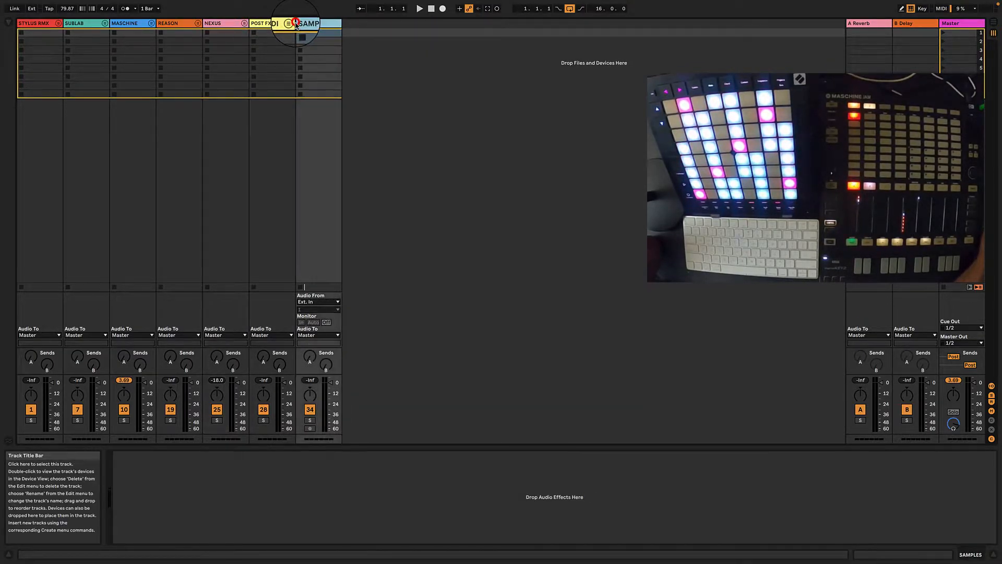
left_click(292, 24)
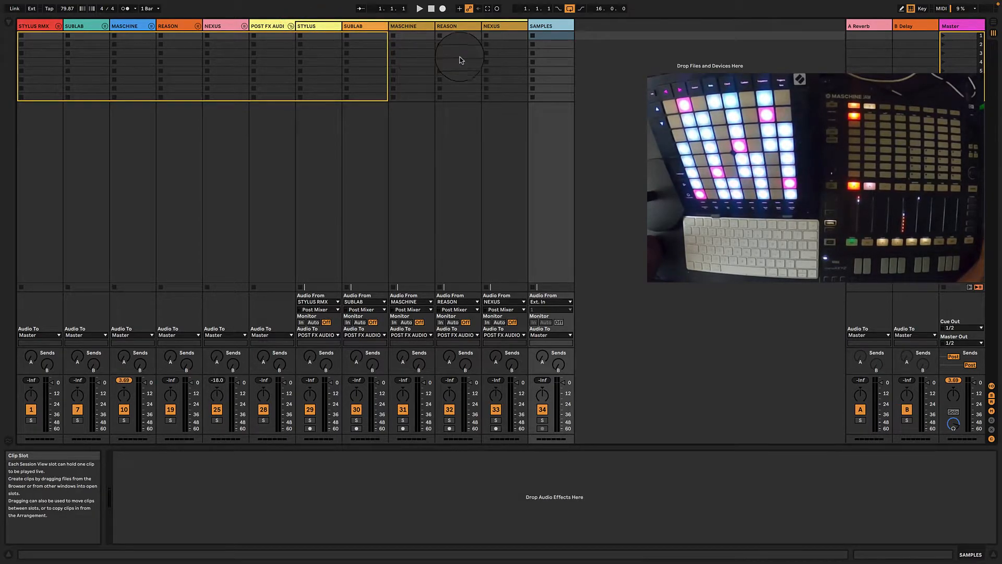
left_click(286, 23)
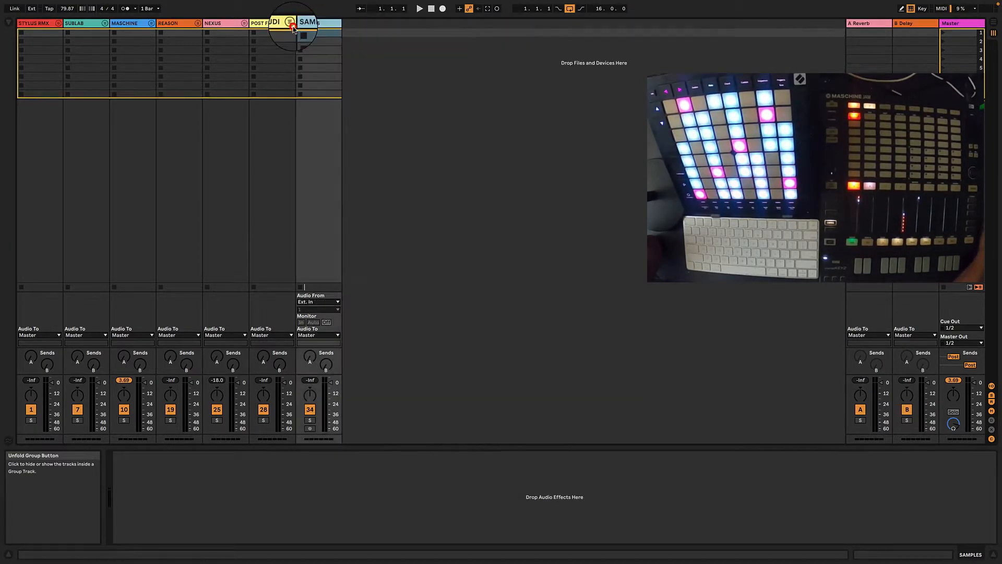
left_click(151, 25)
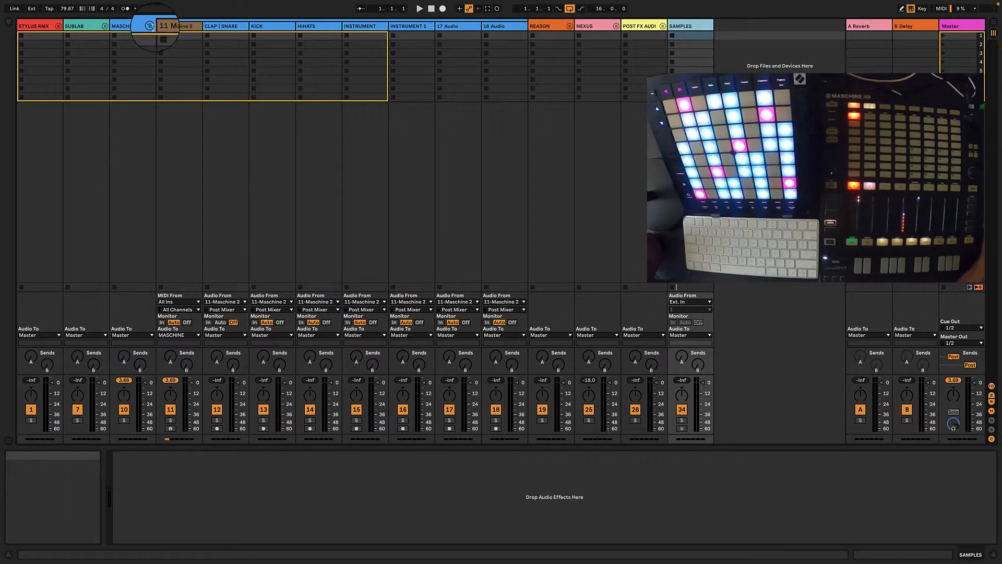
left_click(151, 27)
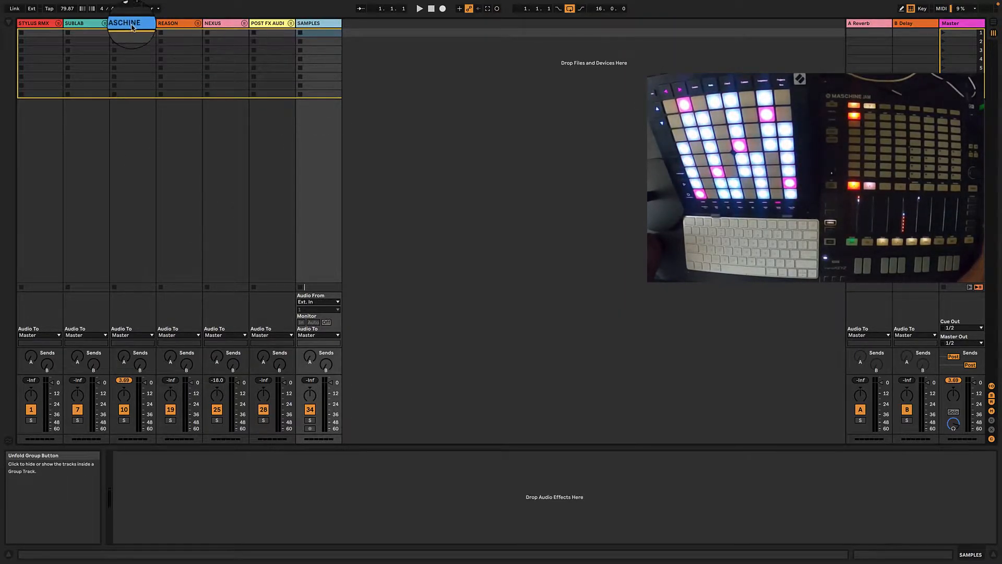
- During playback, record a four-bar clip into the first slot of the MASCHINE group's CLAP | SNARE track, and play it with 4.19 dB gain
left_click(151, 24)
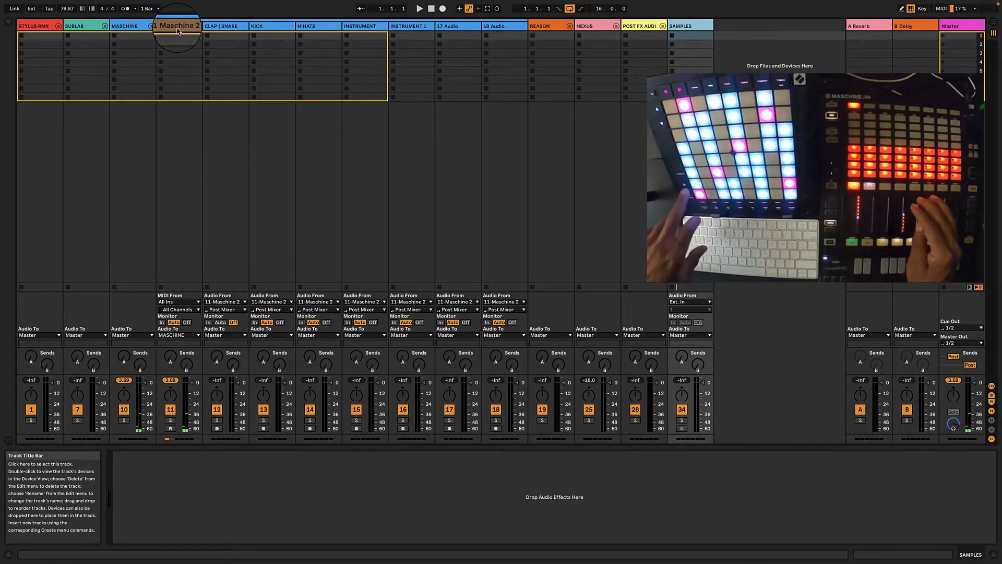
key("space")
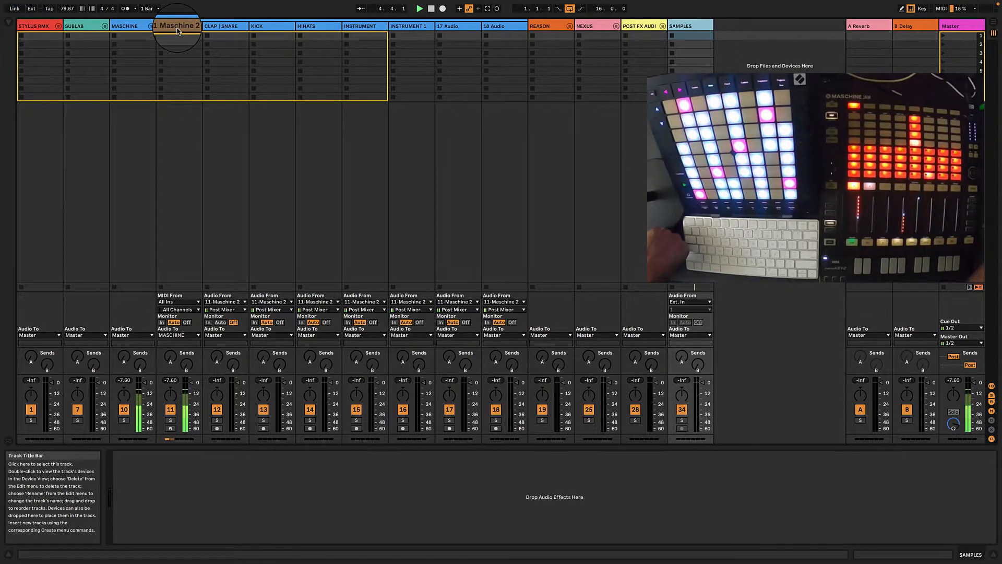
left_click(216, 431)
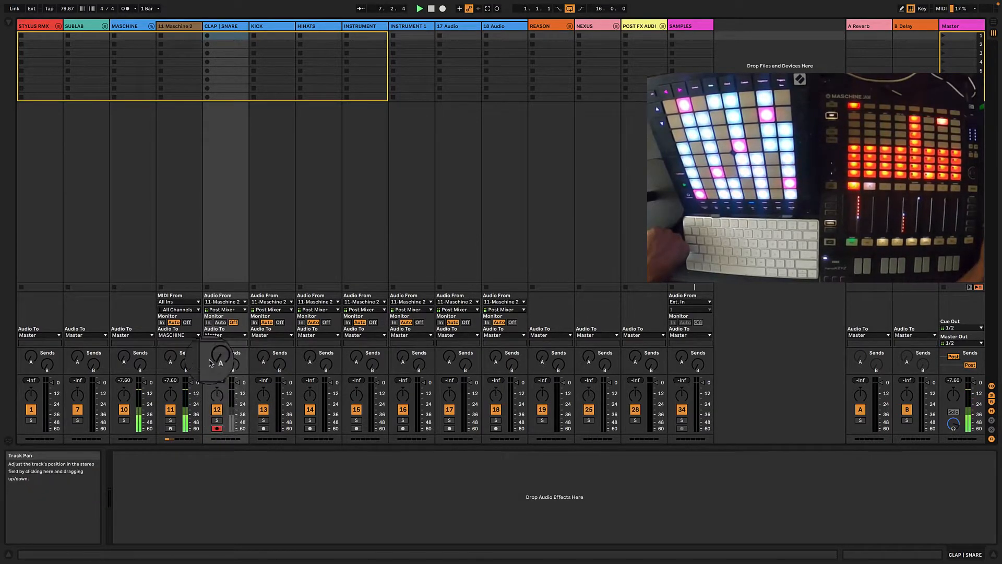
left_click(207, 37)
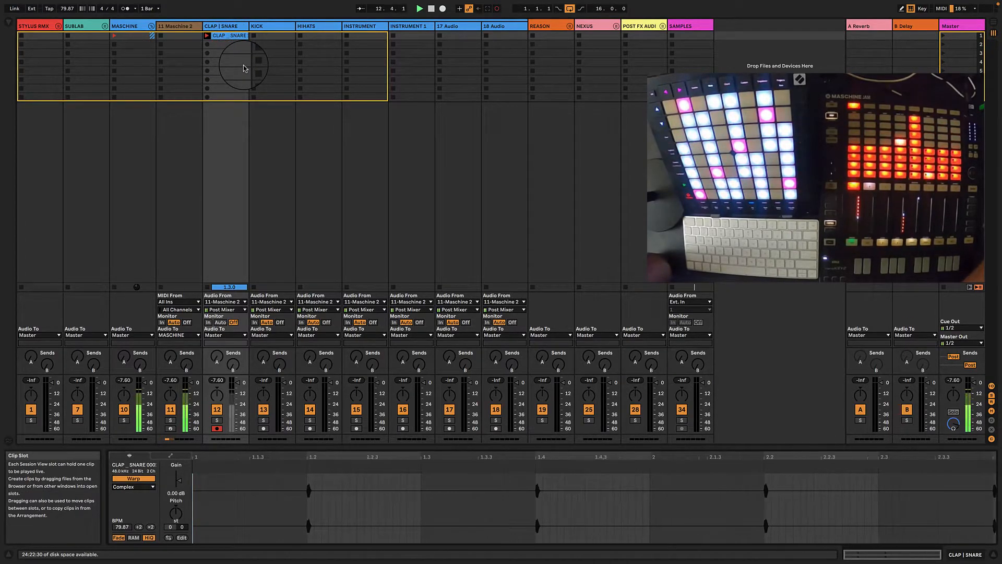
left_click(208, 289)
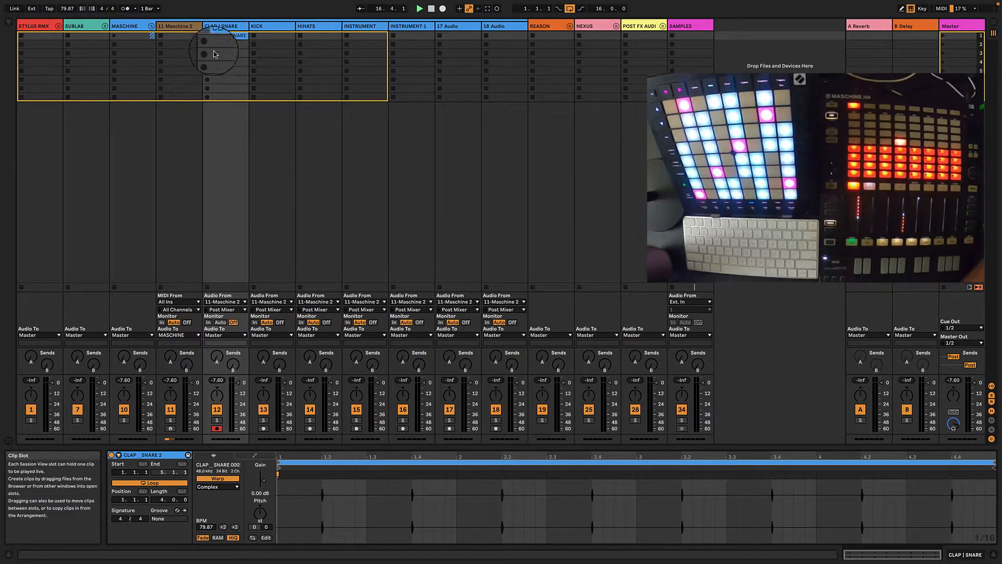
left_click(207, 36)
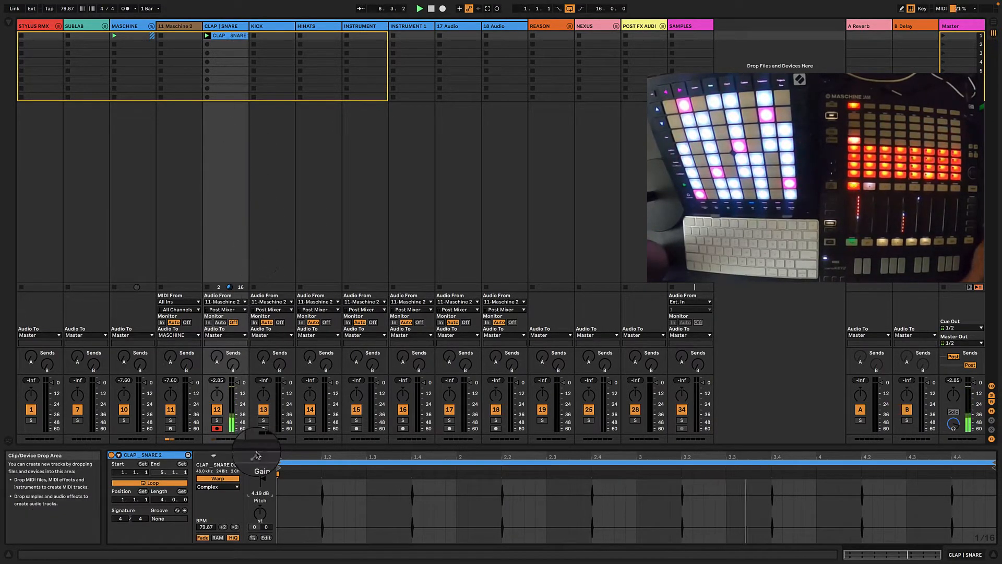
- Arm the KICK track, record a clip into its first slot, and shorten the clip's loop to six bars
left_click(260, 426)
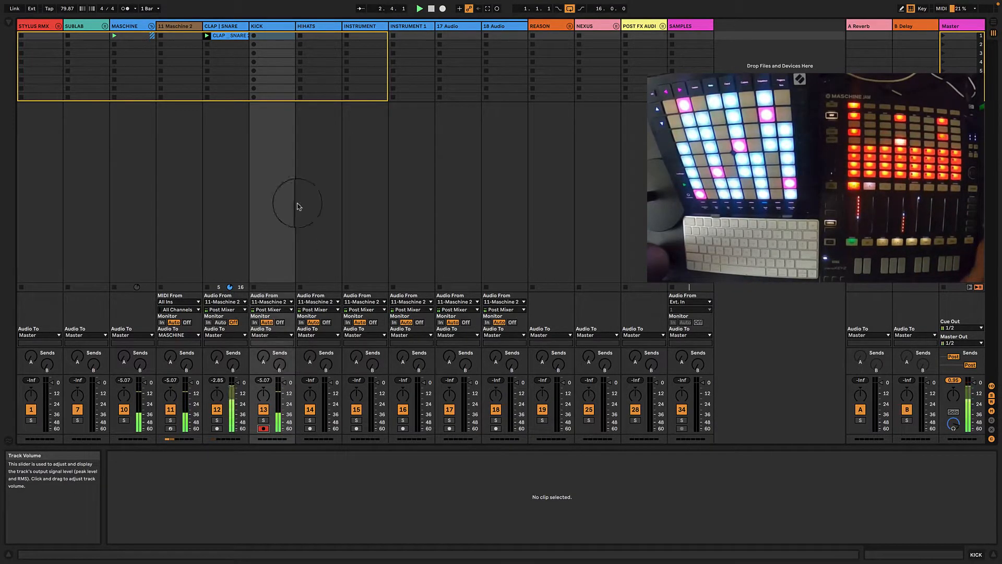
left_click(254, 36)
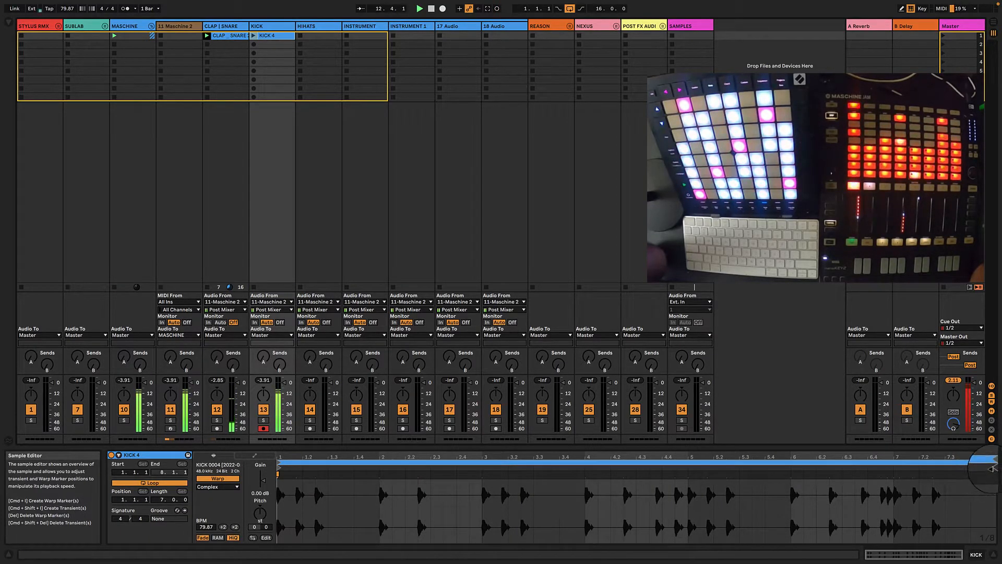
left_click_drag(992, 462, 890, 469)
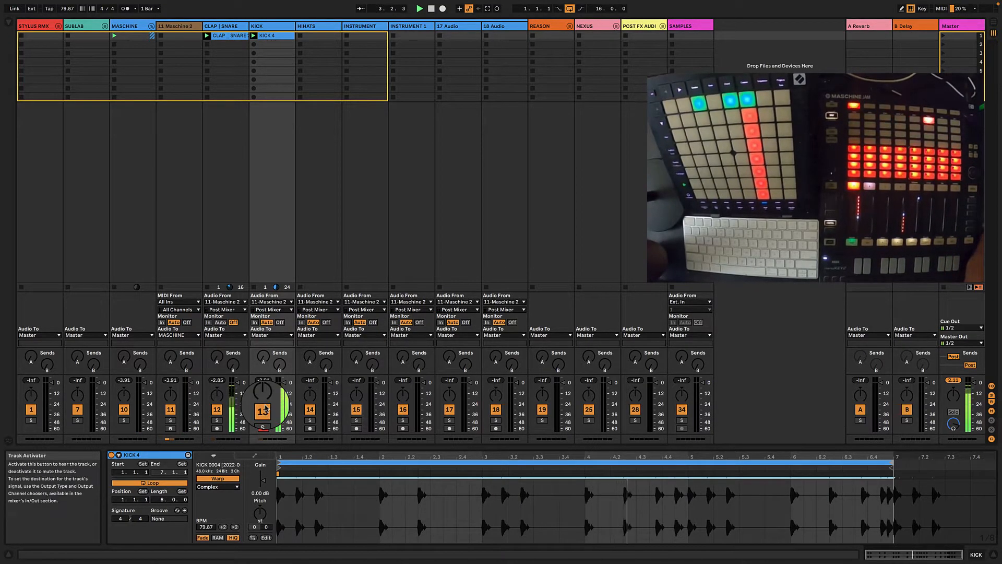
- Raise the KICK 4 clip's gain to 4.81 dB and extend its loop to seven bars
left_click(263, 480)
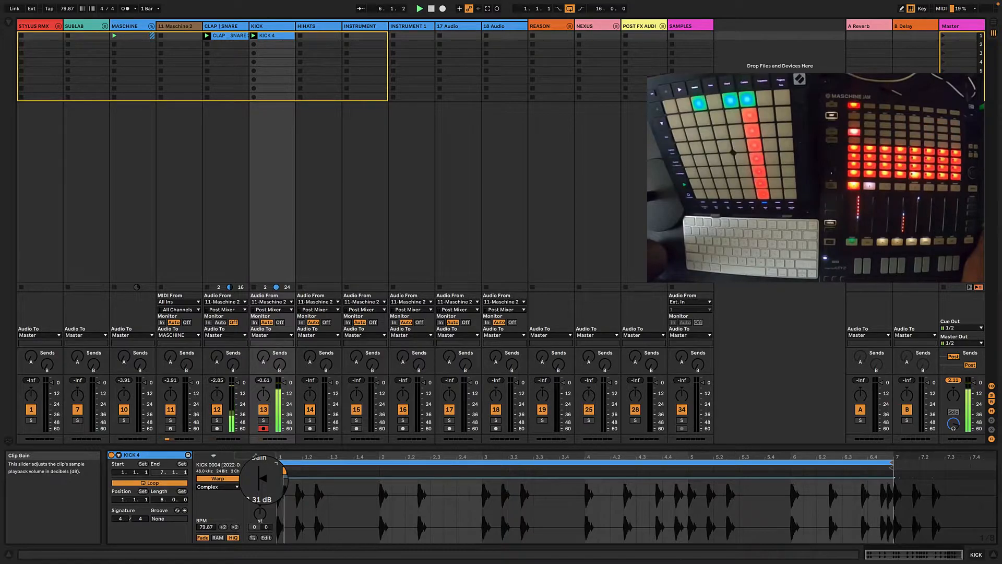
left_click(532, 457)
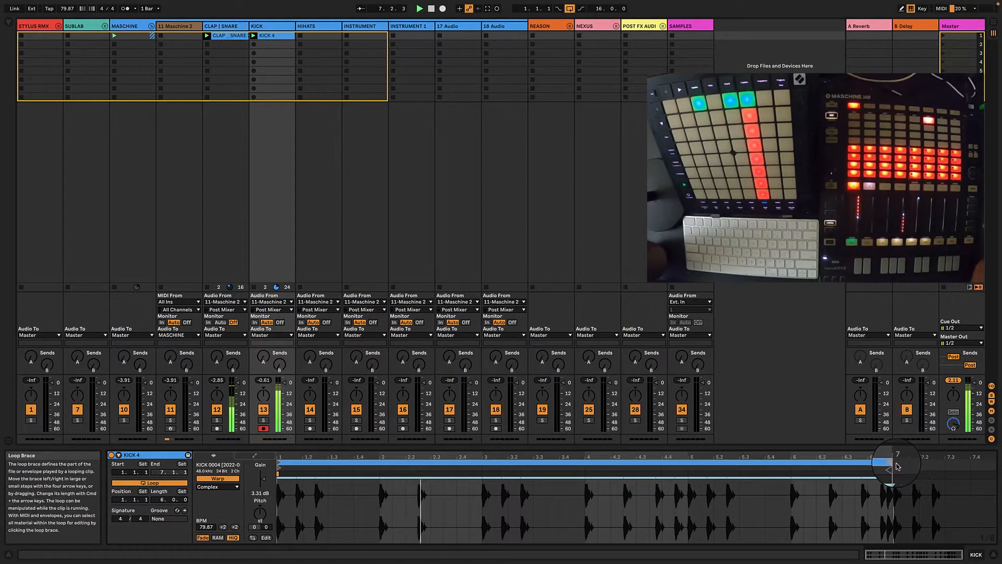
left_click_drag(891, 462, 999, 471)
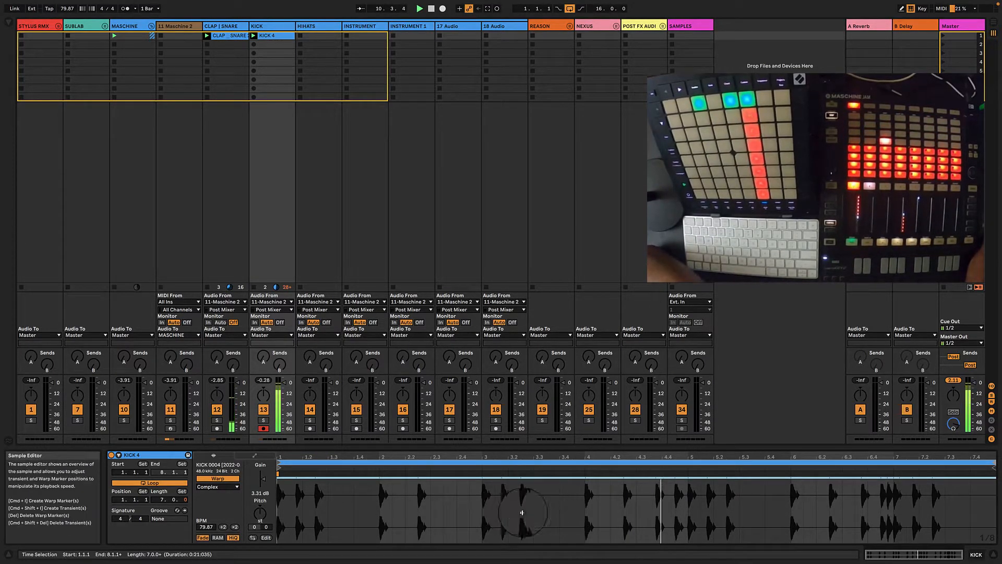
left_click_drag(262, 482, 262, 475)
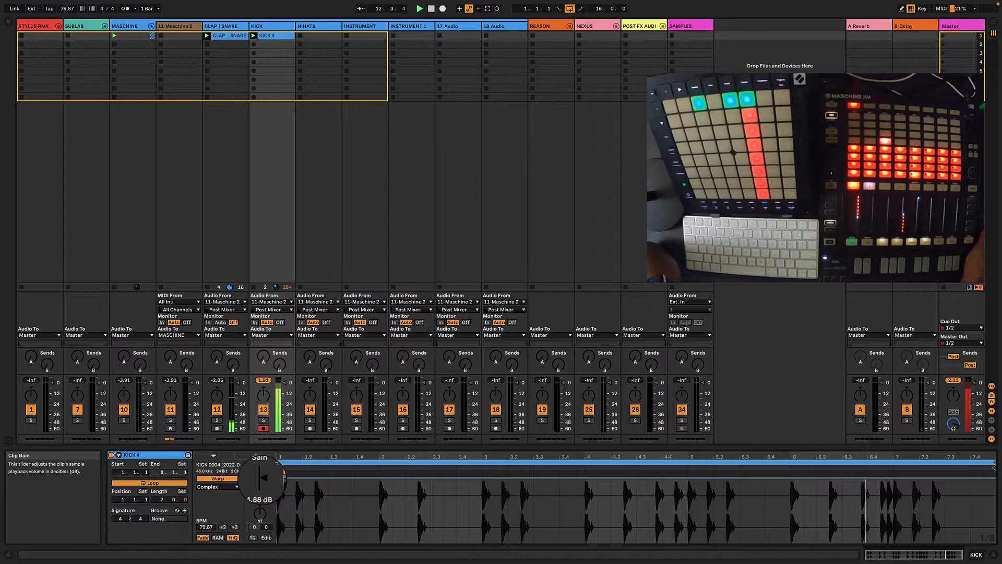
- Add the Limiter audio effect from the Dynamics category to the Master track
left_click(8, 24)
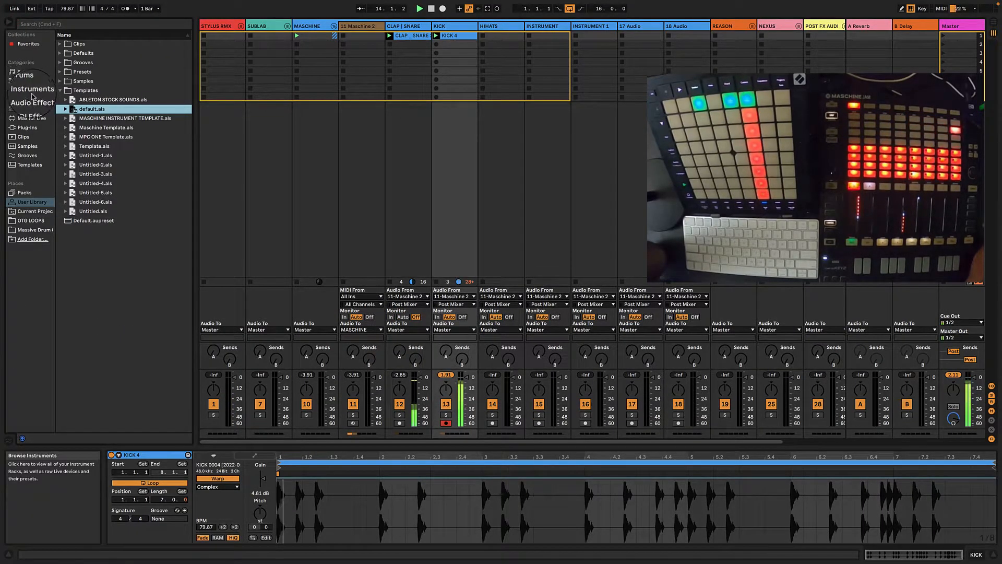
left_click(27, 101)
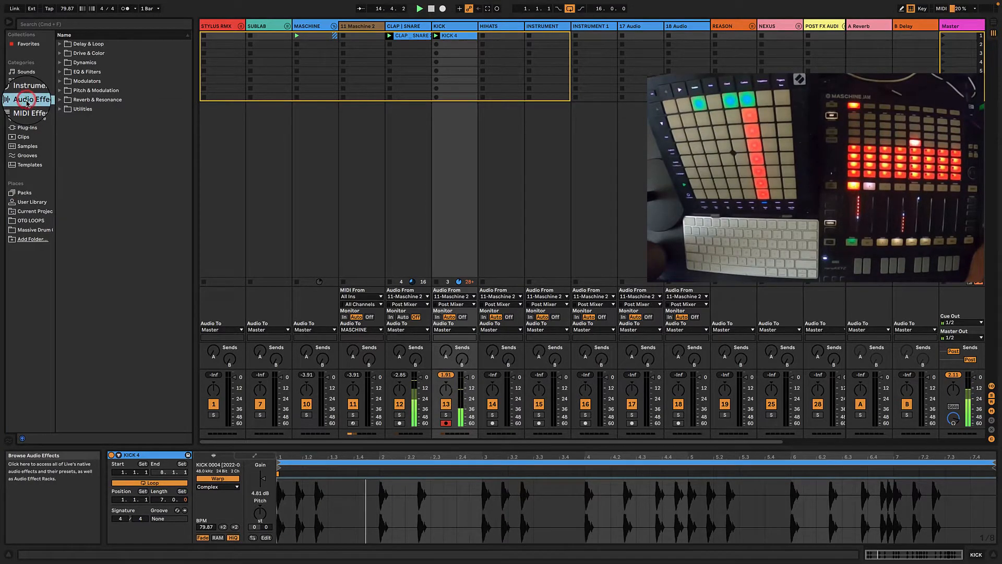
left_click(60, 63)
left_click_drag(85, 109, 960, 177)
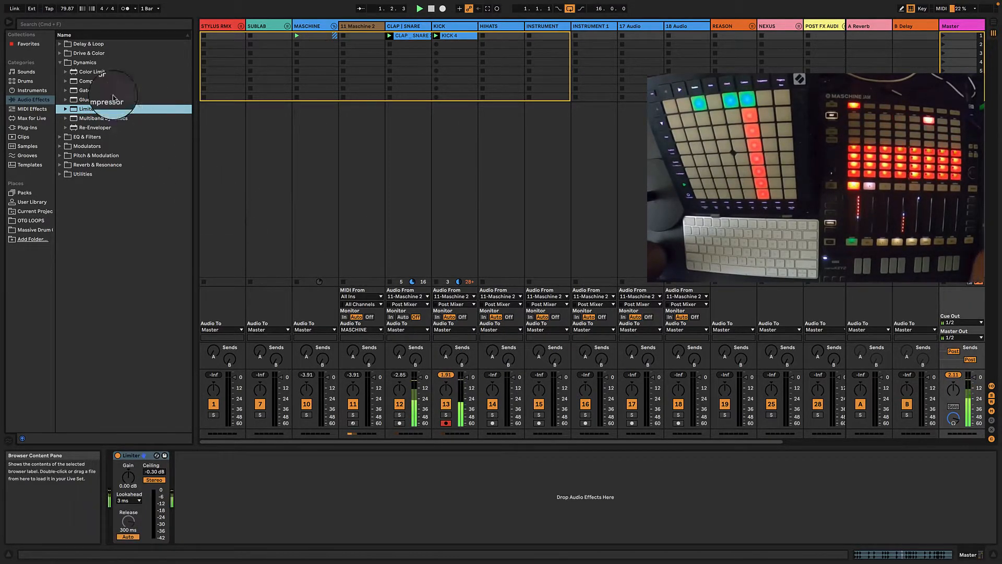
left_click(59, 63)
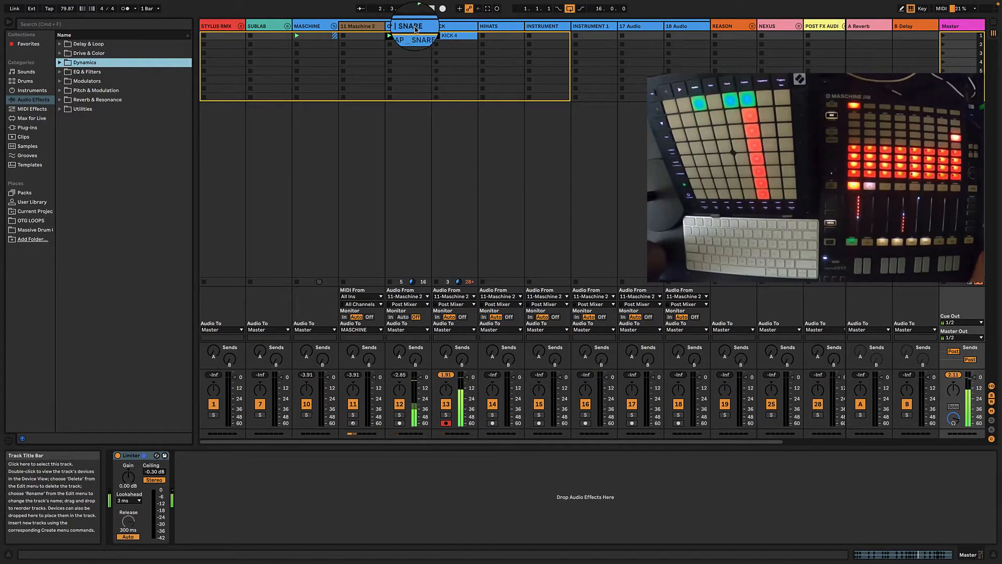
- Copy the KICK 4 clip into the second slot of the KICK track and shorten the copy's loop to three bars
left_click(356, 27)
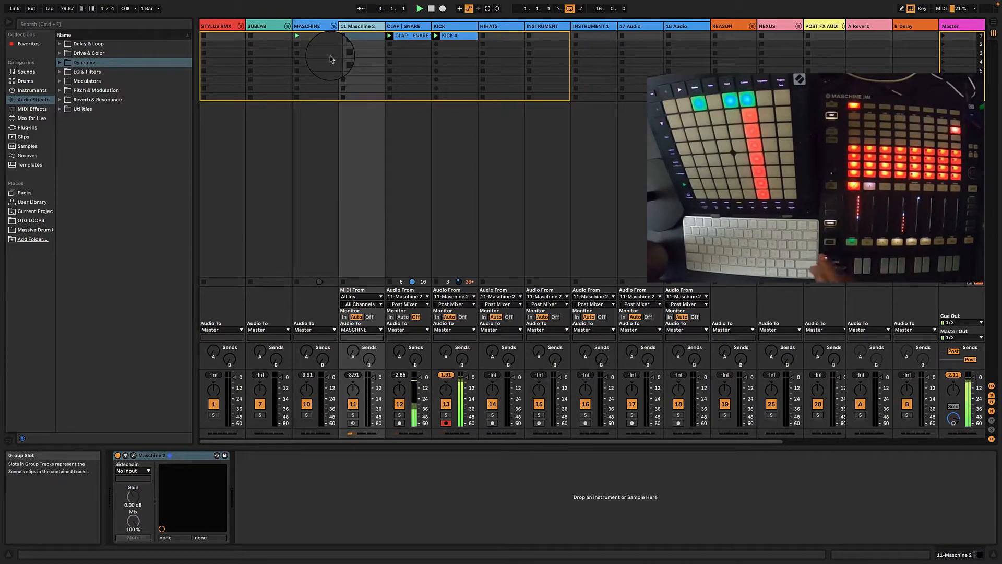
double_click(459, 36)
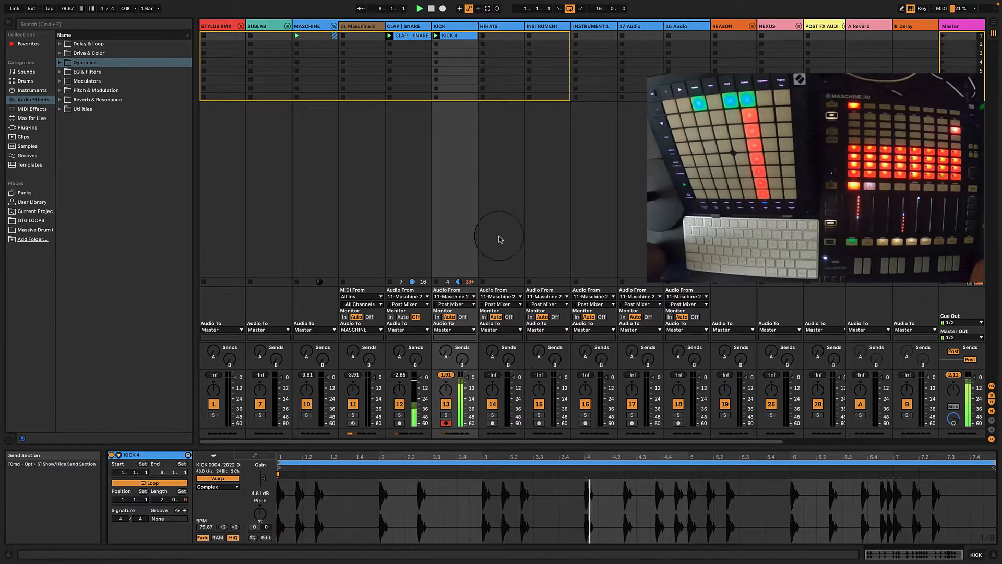
right_click(441, 32)
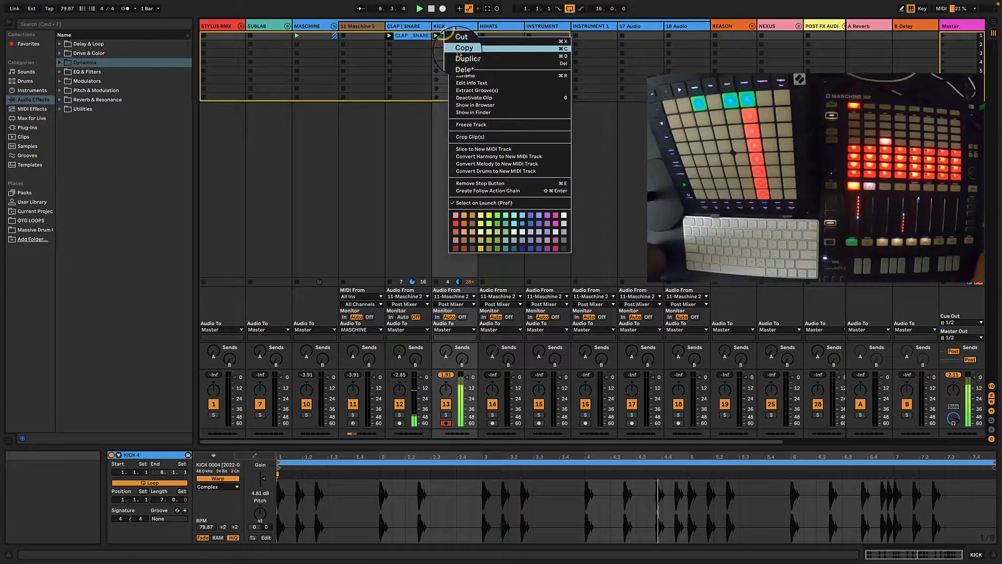
left_click(457, 51)
right_click(452, 44)
left_click(458, 50)
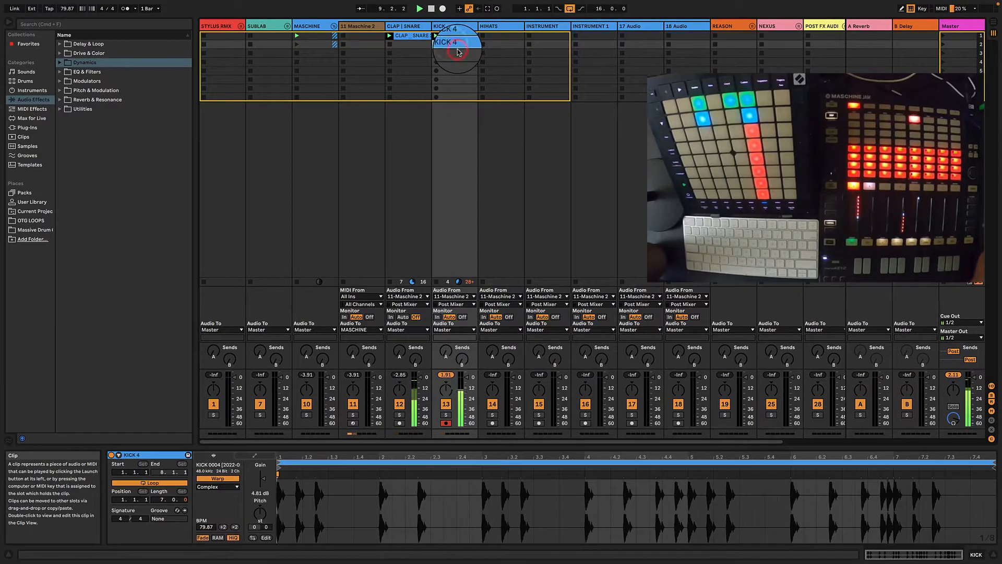
left_click_drag(993, 466, 584, 496)
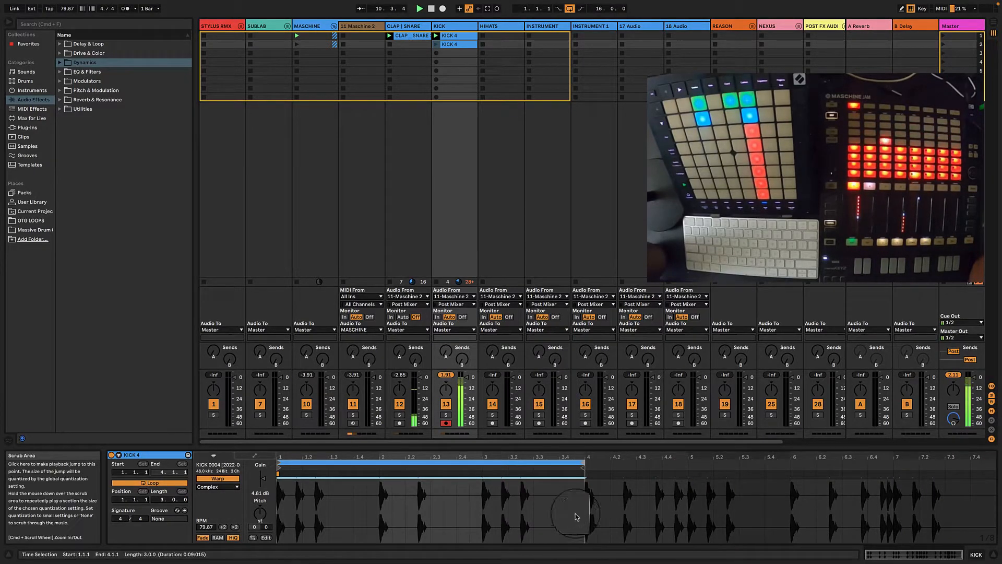
- Paste another KICK 4 copy into the KICK track's third slot, loop it for four bars from bar 4, and launch the second clip
right_click(454, 54)
left_click(458, 56)
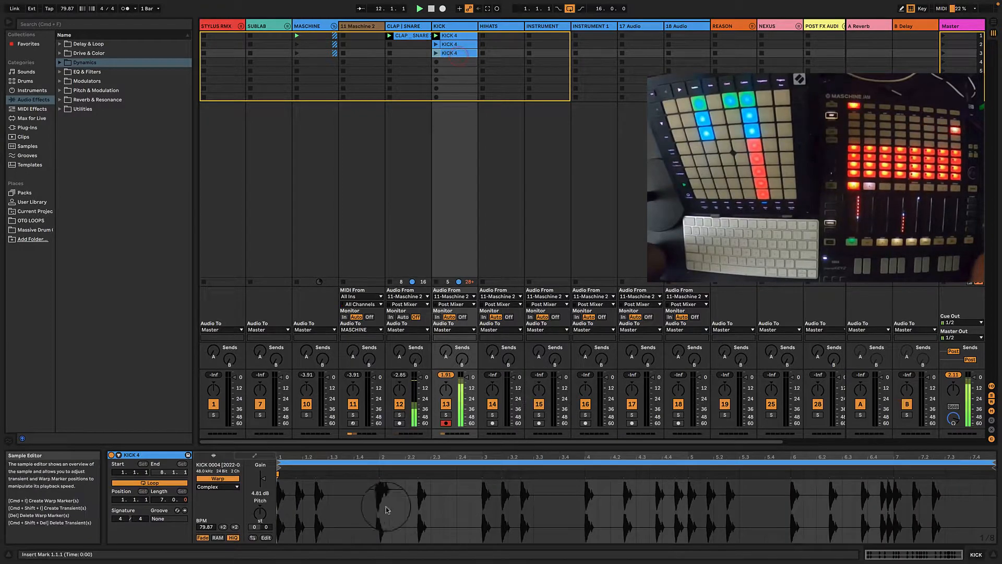
left_click_drag(424, 462, 586, 461)
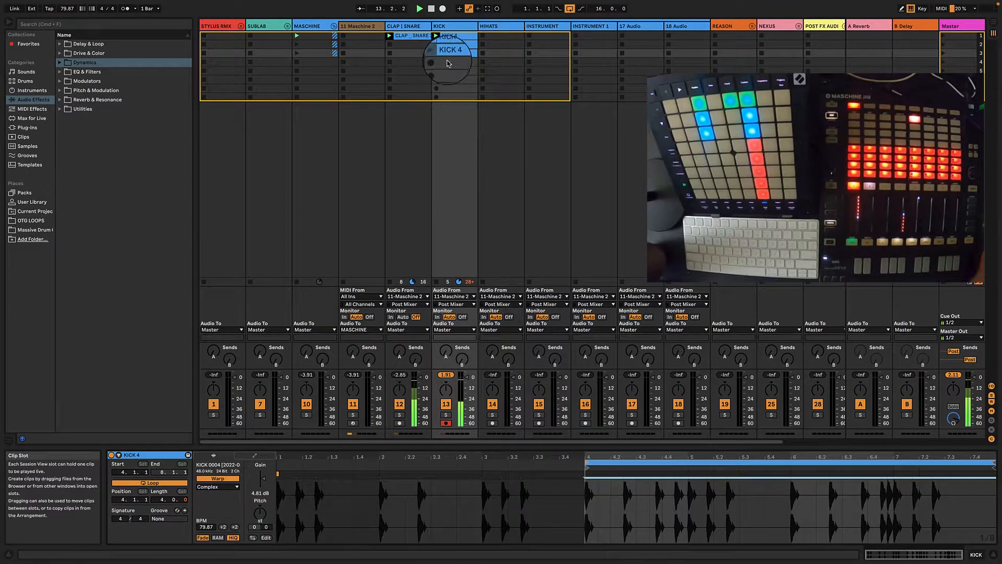
left_click(436, 45)
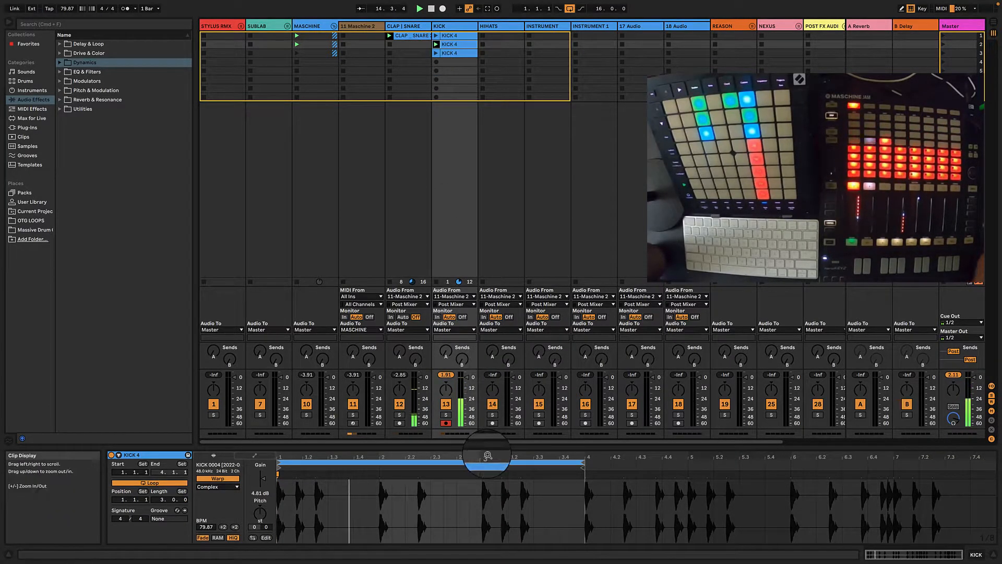
- Copy the CLAP_SNARE clip into the second slot of the CLAP | SNARE track and remove the copy
left_click(408, 38)
right_click(409, 38)
left_click(406, 44)
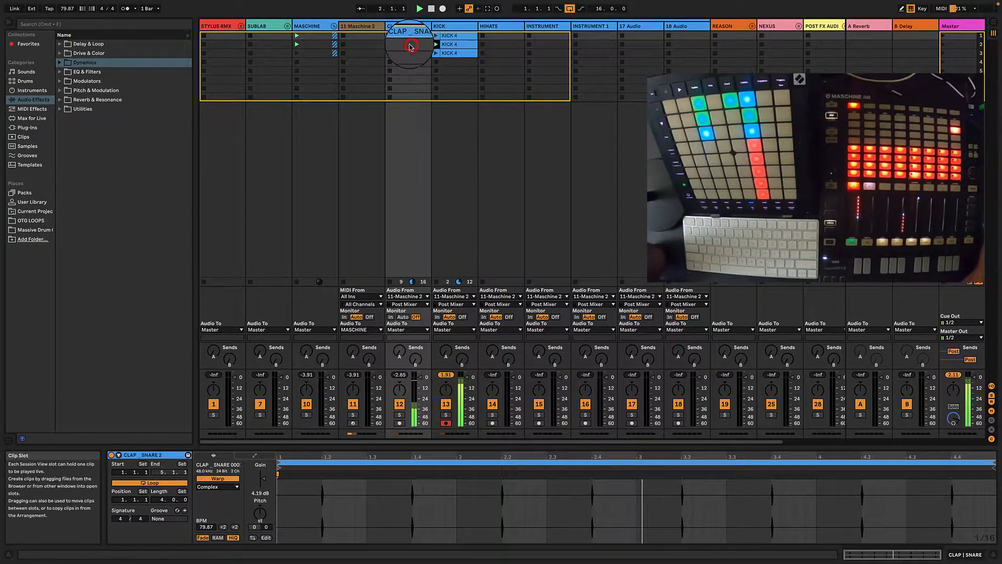
right_click(405, 43)
left_click(421, 50)
right_click(401, 53)
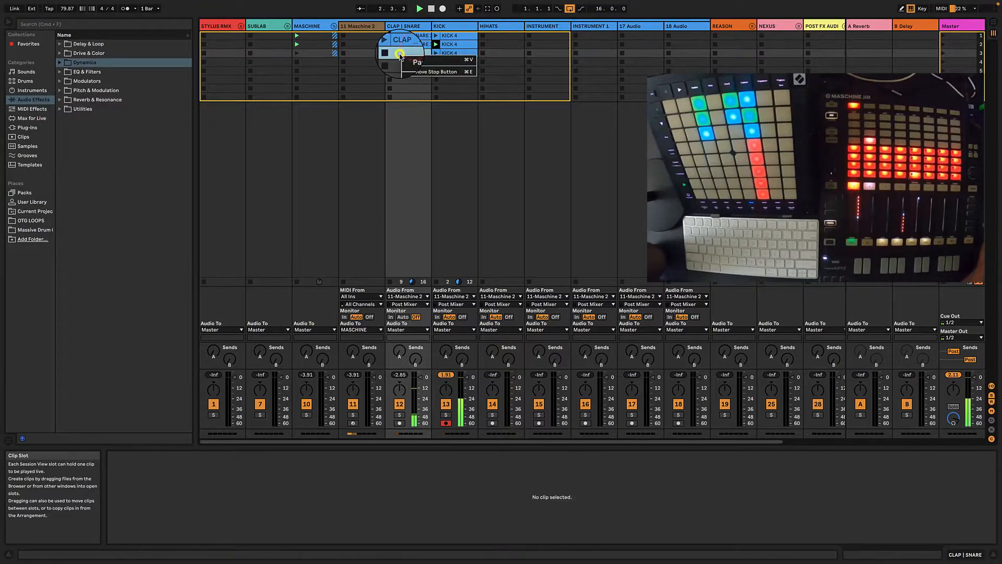
right_click(396, 44)
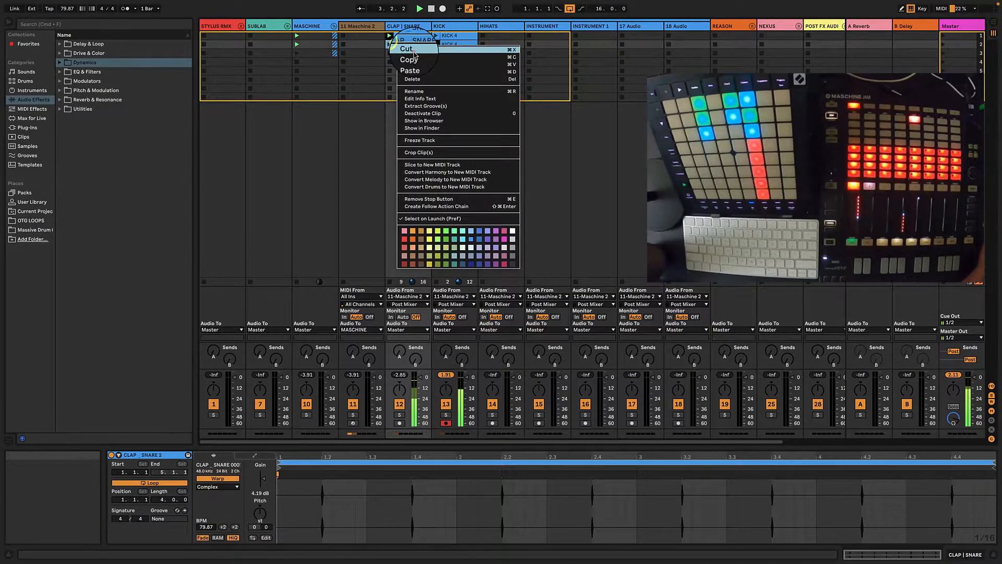
left_click(417, 53)
left_click(406, 45)
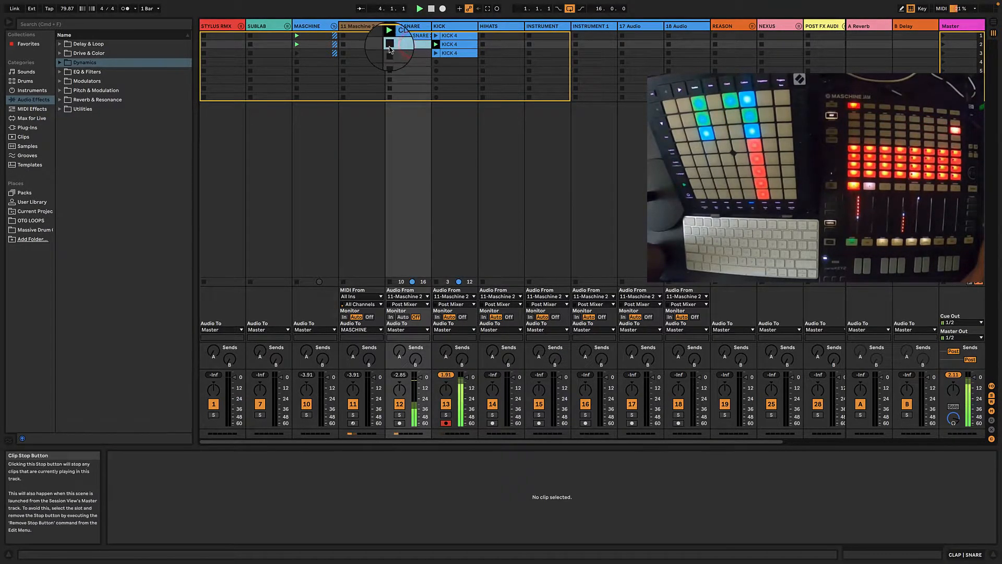
- Arm the CLAP | SNARE track, record a clip into its second slot, and shorten the clip's loop to four bars
left_click(398, 427)
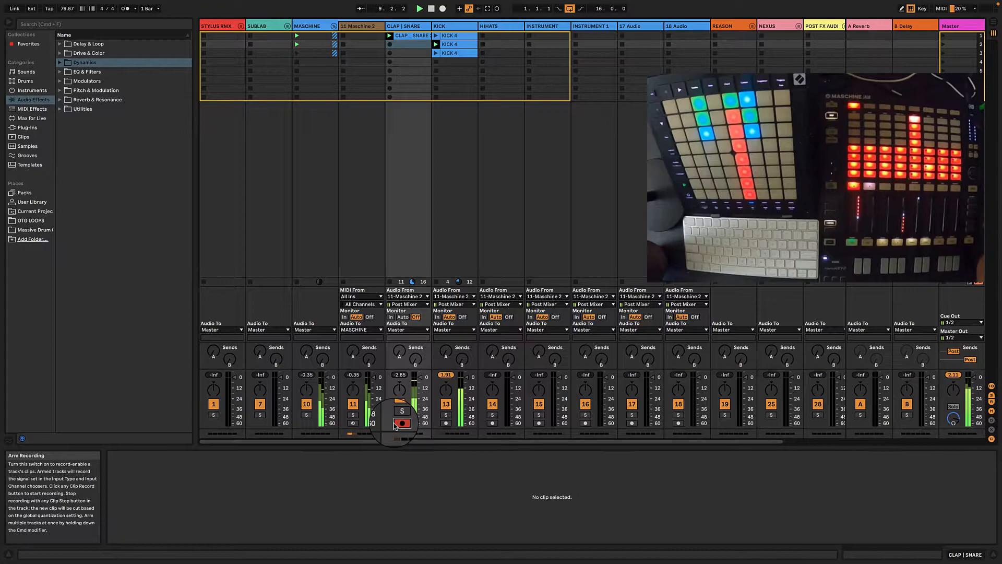
left_click(413, 47)
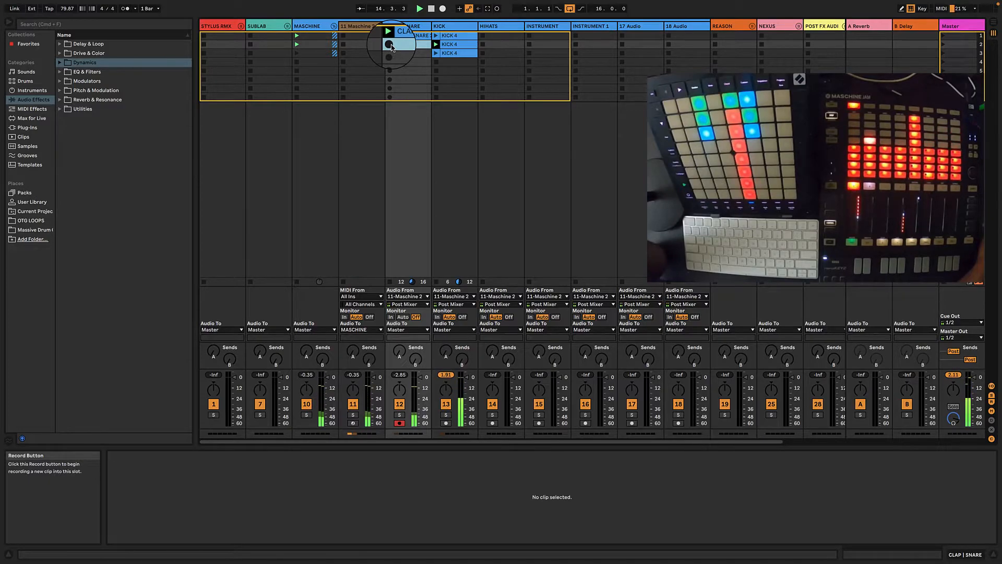
left_click(392, 46)
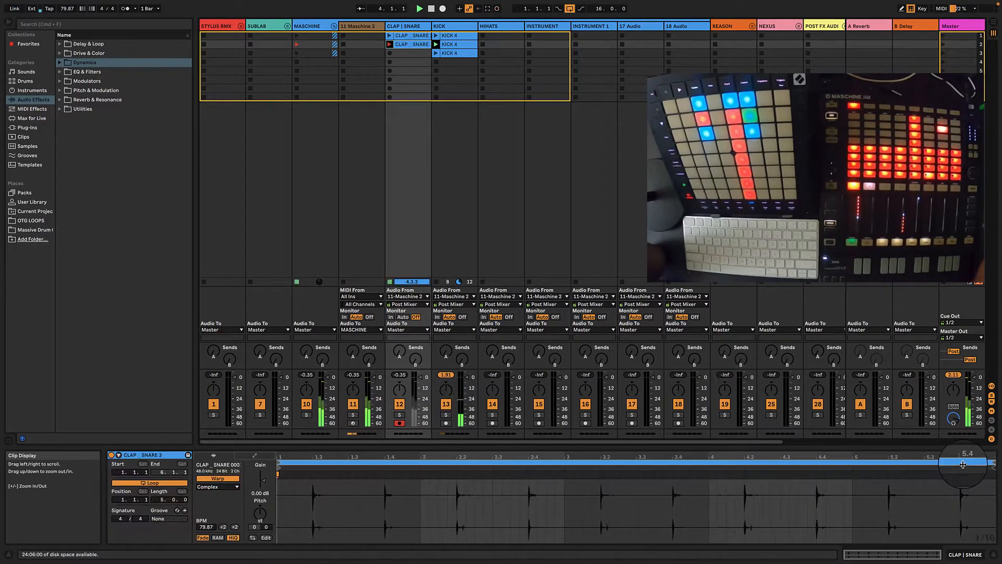
mouse_move(993, 463)
left_mouse_down()
mouse_move(835, 463)
mouse_move(851, 479)
left_mouse_up()
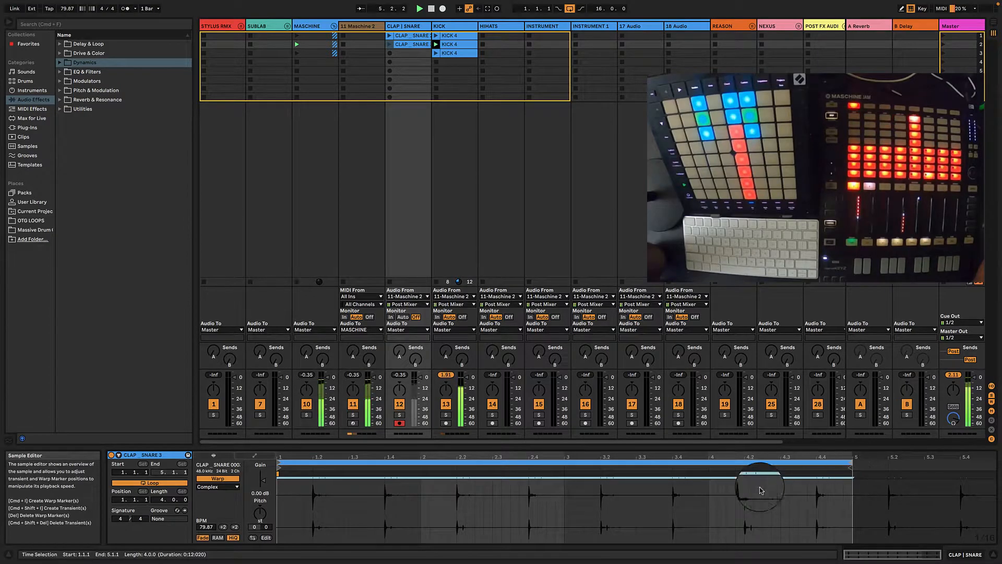
- Launch the second CLAP_SNARE clip and raise its gain
left_click(390, 45)
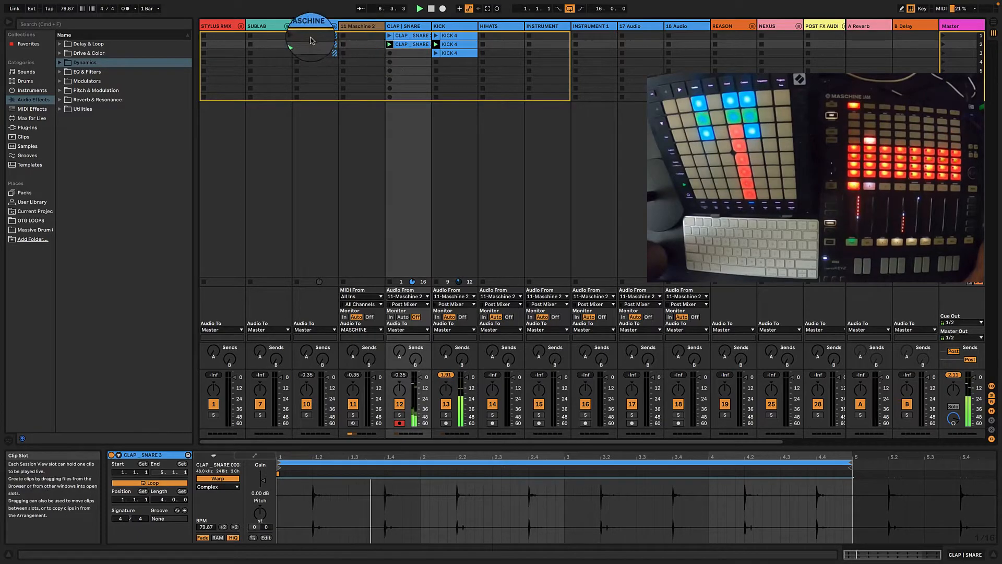
left_click(264, 479)
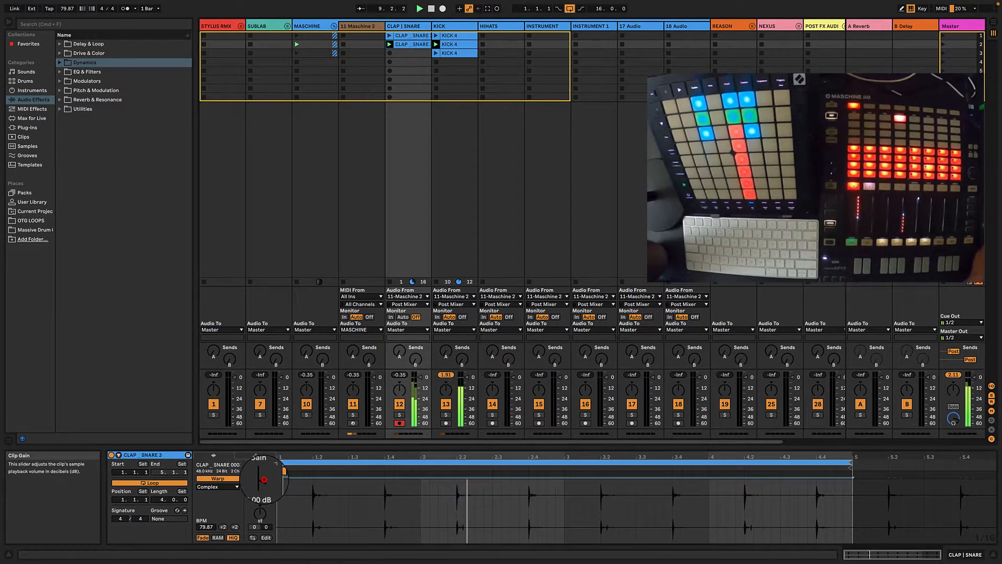
left_click_drag(262, 478, 262, 476)
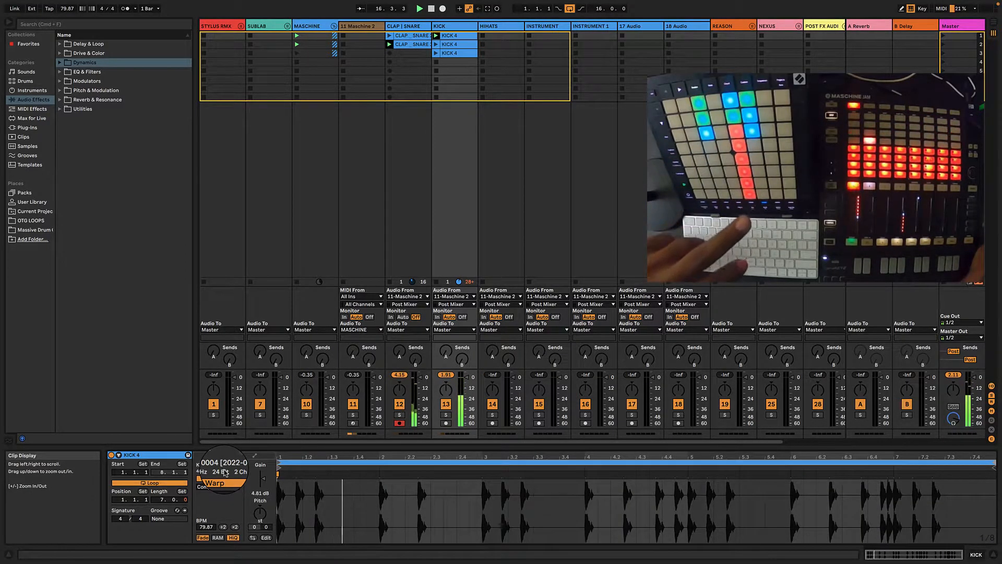
- Arm the HIHATS track, stop playback, and record a hi-hat clip into its first slot
left_click(504, 38)
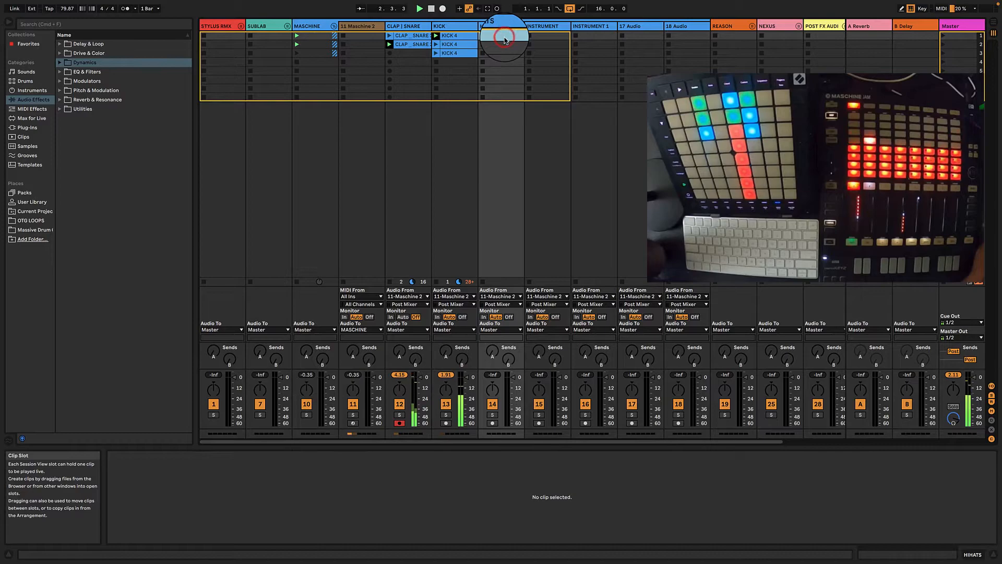
left_click(492, 423)
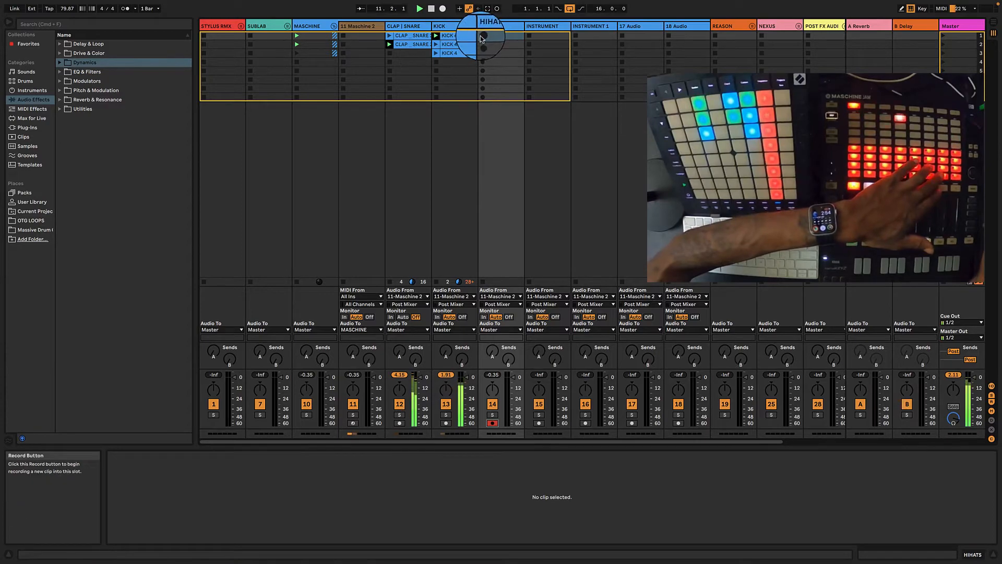
left_click(431, 9)
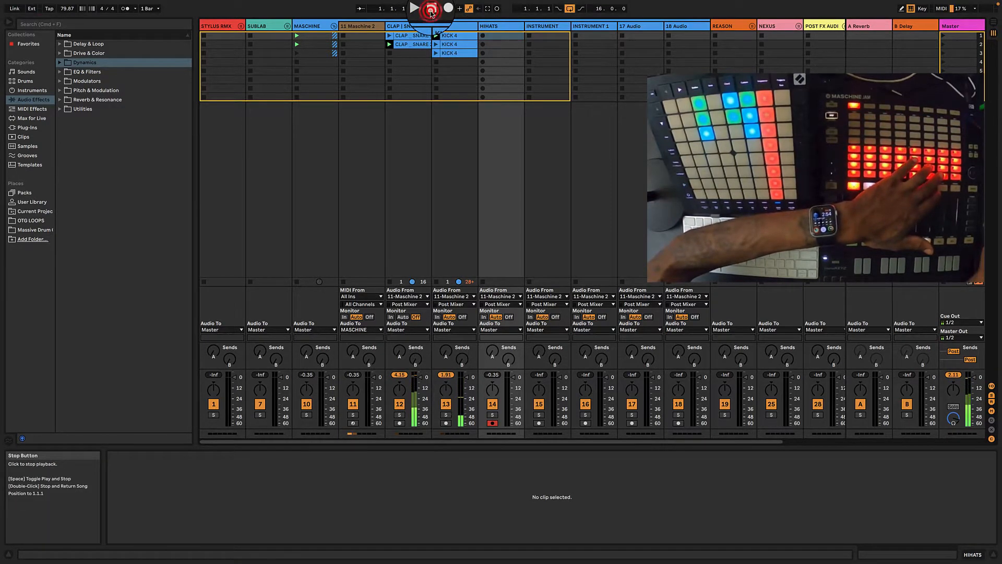
left_click(477, 37)
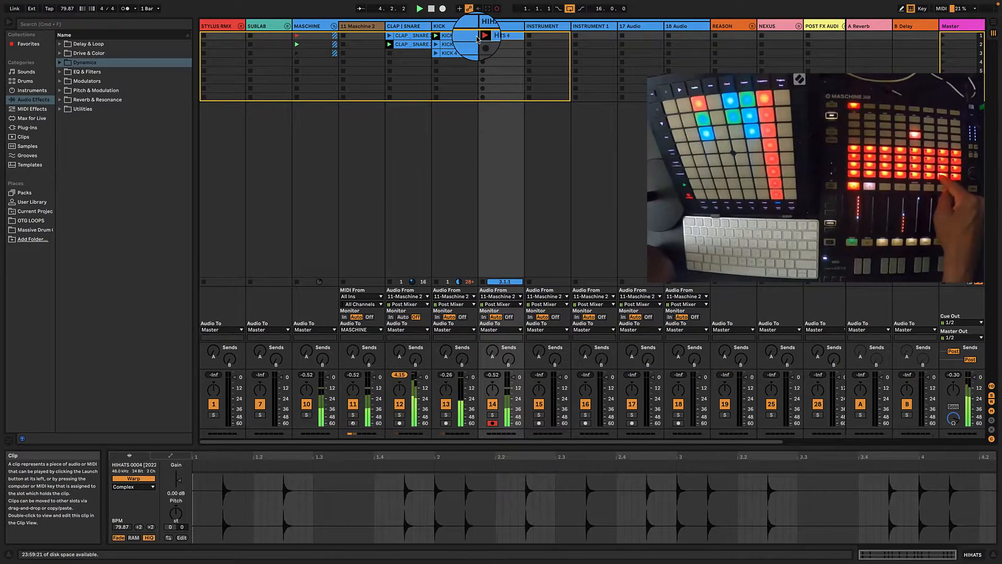
left_click(478, 37)
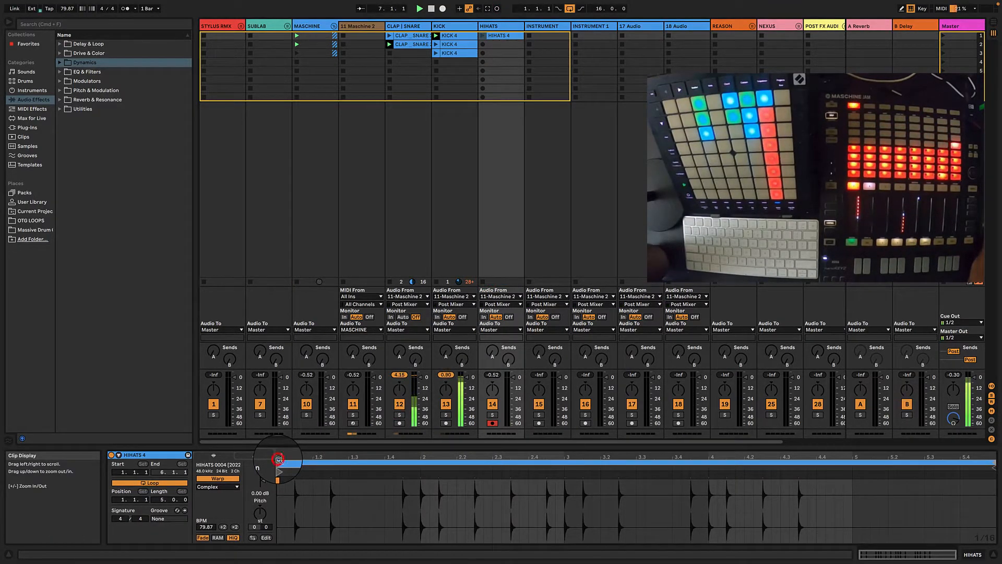
- Set the HIHATS 4 clip's loop to two bars starting at bar 2 and launch the clip
left_click_drag(279, 459, 421, 466)
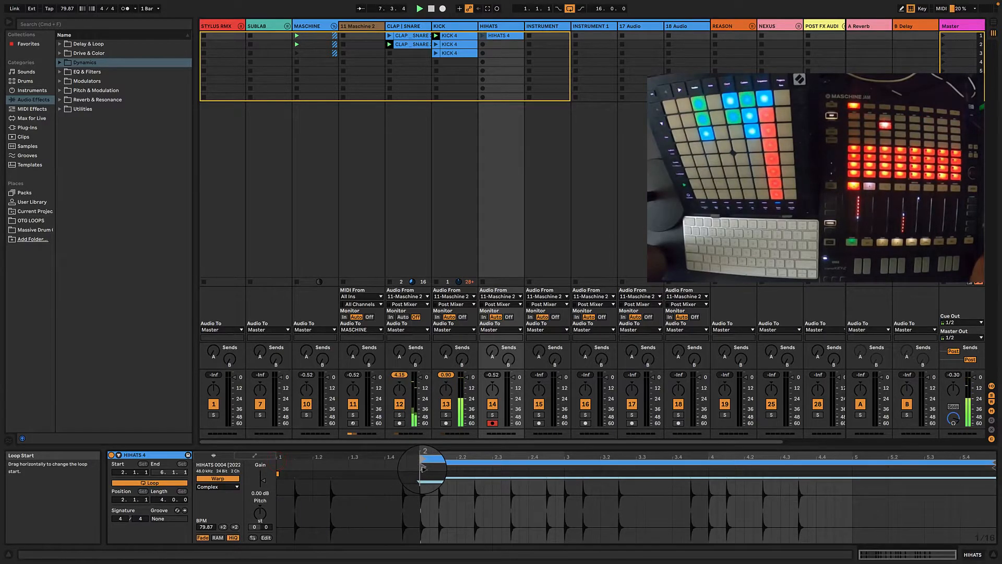
mouse_move(993, 463)
left_mouse_down()
mouse_move(599, 480)
mouse_move(555, 499)
mouse_move(568, 507)
mouse_move(564, 500)
left_mouse_up()
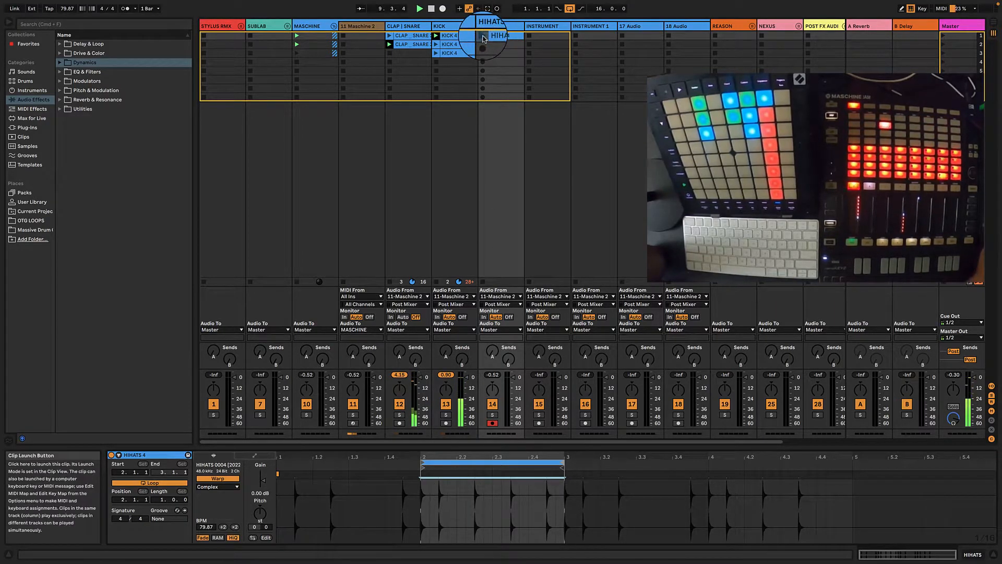
left_click(483, 36)
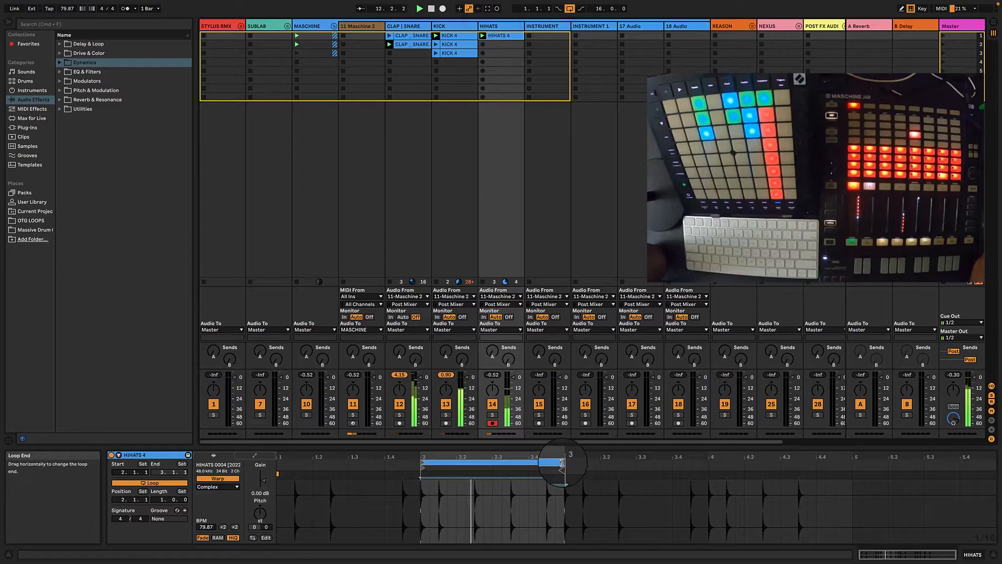
mouse_move(562, 462)
left_mouse_down()
mouse_move(725, 477)
mouse_move(708, 481)
left_mouse_up()
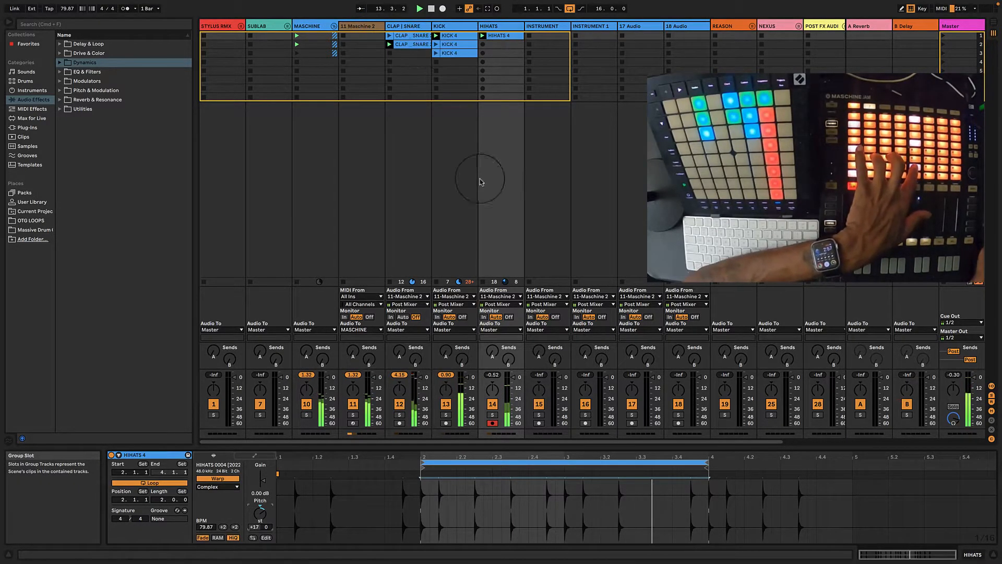
- Record a clip into the first slot of the armed INSTRUMENT track, shorten its loop to four bars, and launch it
left_click(539, 424)
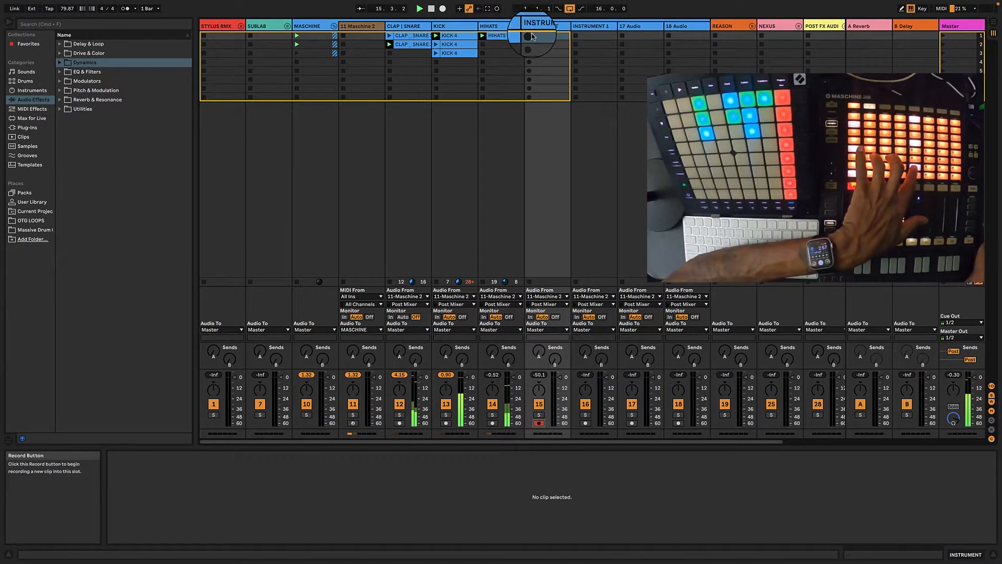
left_click(529, 36)
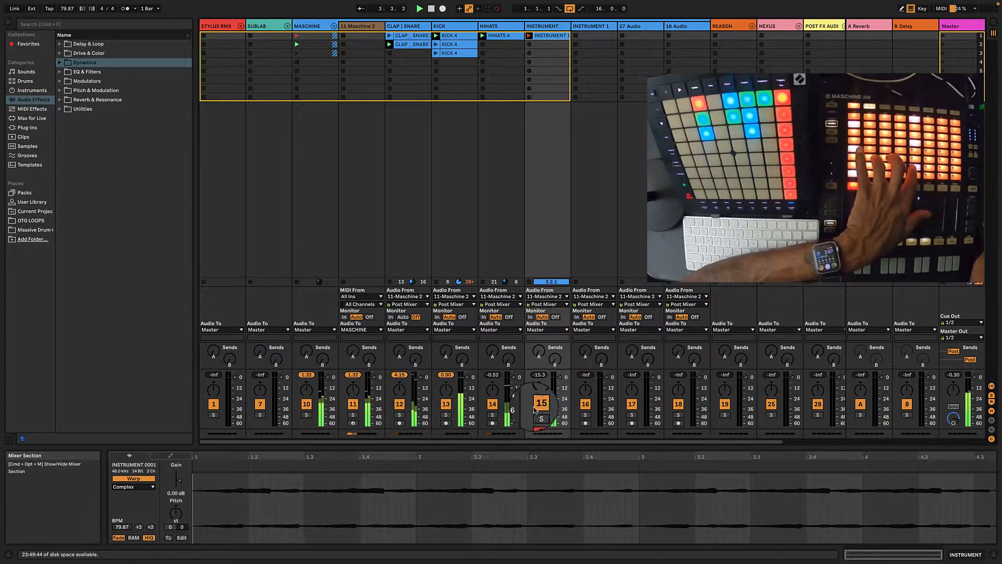
left_click(529, 281)
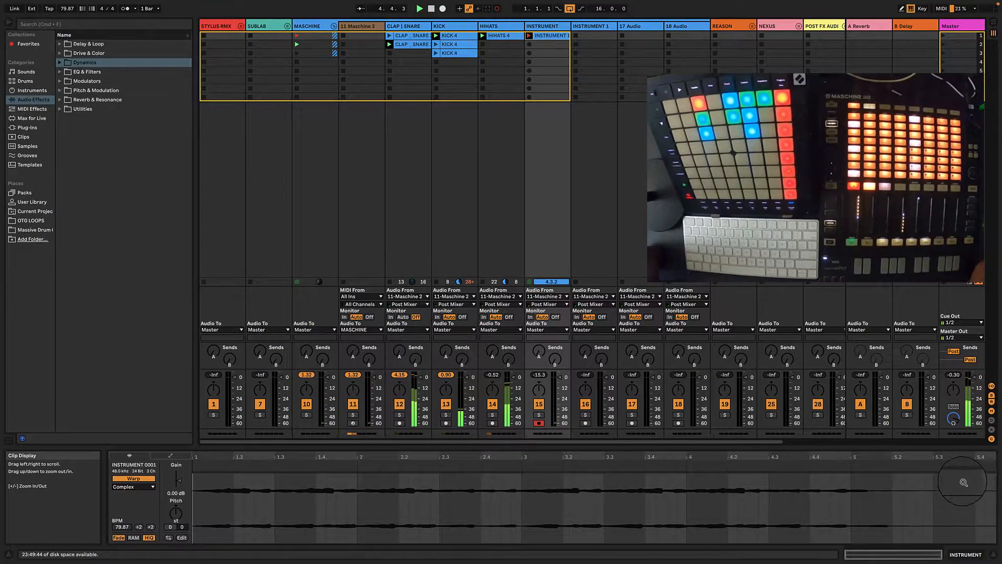
left_click_drag(991, 483, 848, 489)
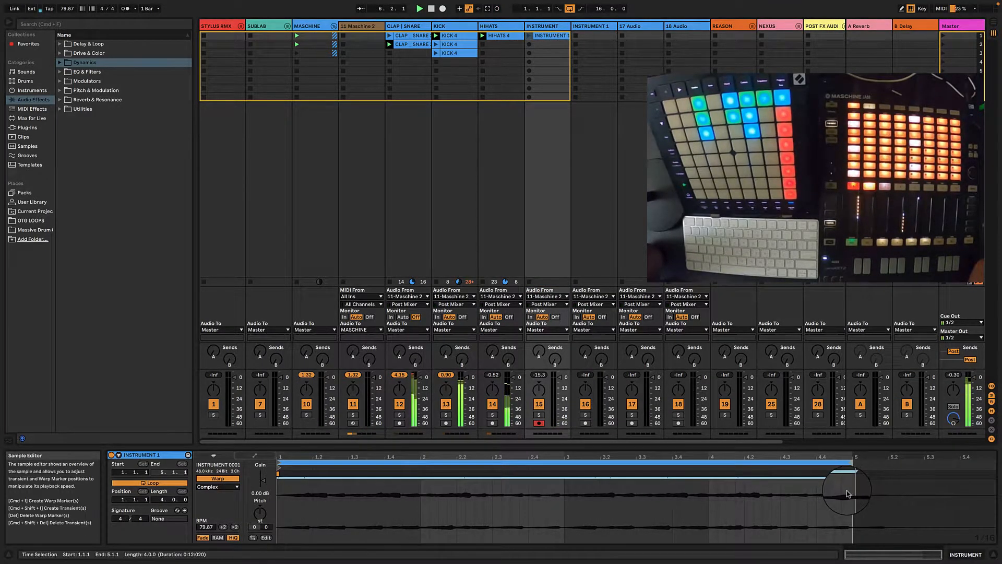
left_click(531, 39)
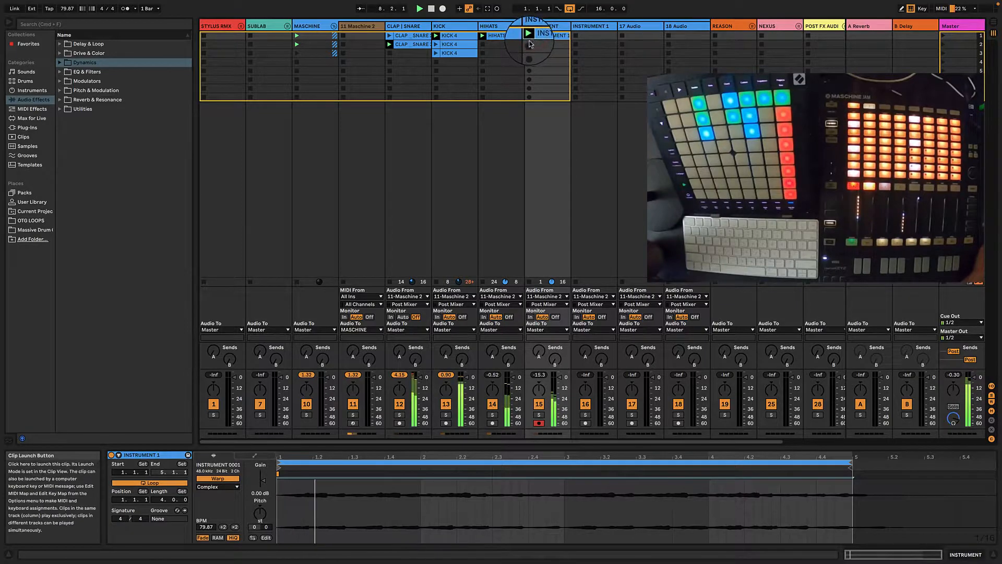
- Disarm the INSTRUMENT track and fine-tune its track volume
left_click(541, 424)
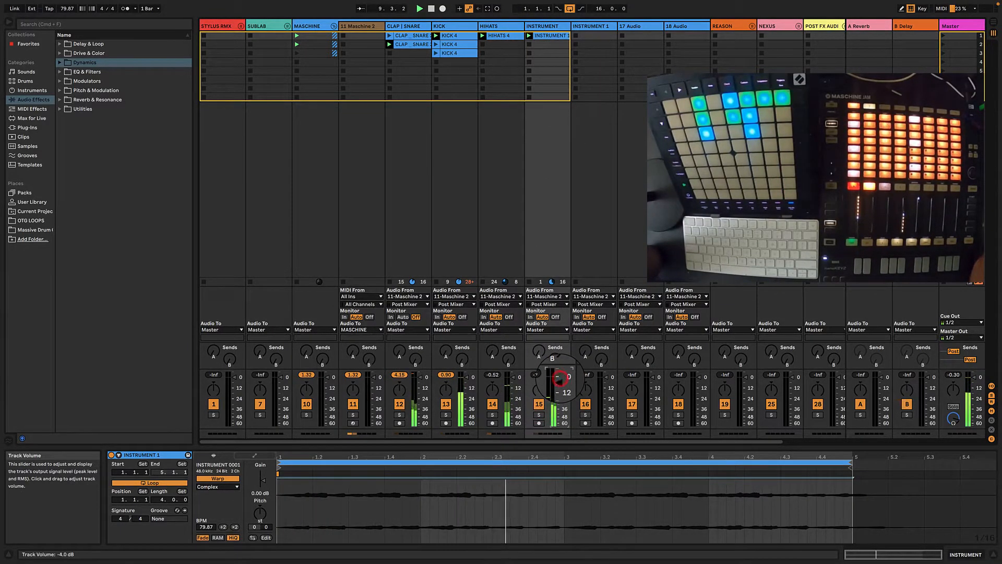
left_click_drag(560, 379, 560, 377)
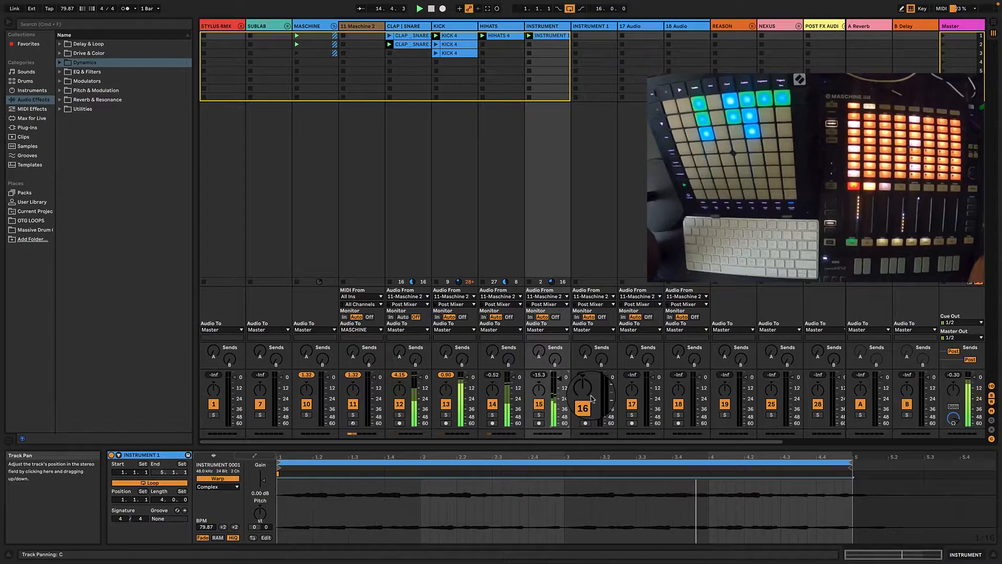
- Arm the INSTRUMENT 1 track, set its volume to -15.0 dB, and record a clip into its first slot
left_click(585, 423)
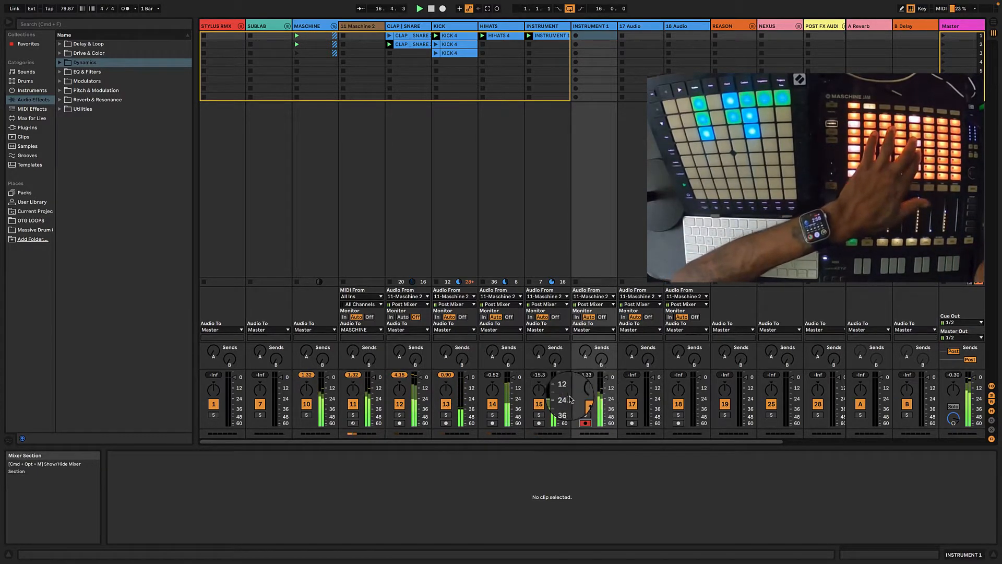
left_click_drag(608, 376, 608, 377)
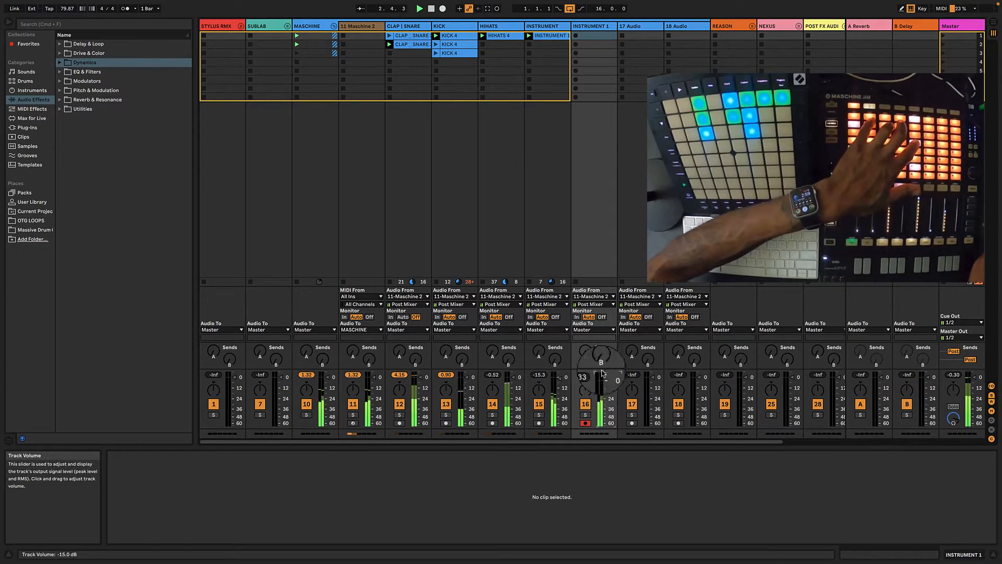
left_click(575, 35)
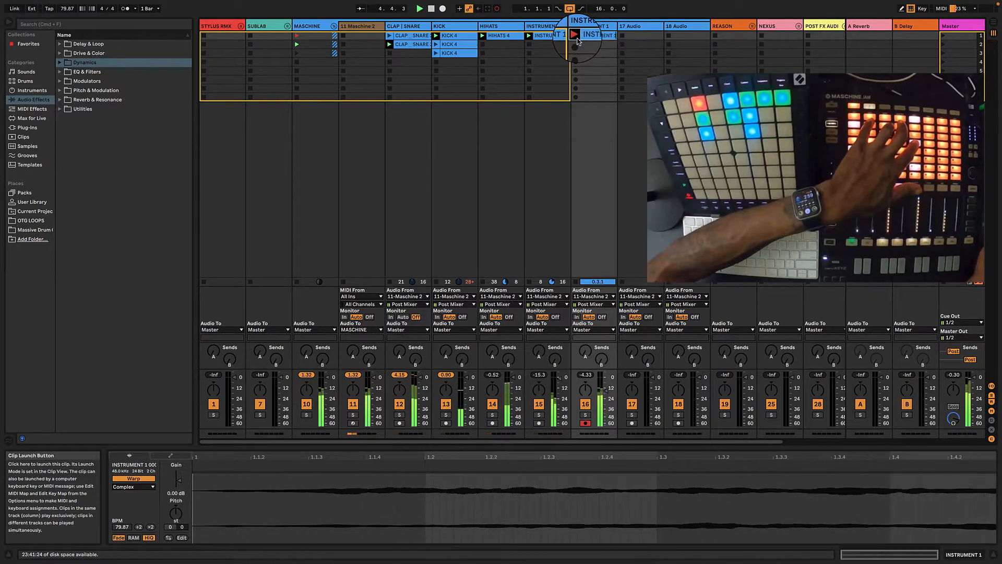
- Disarm the INSTRUMENT 1 track and raise its new clip's gain to 5.06 dB
left_click(585, 423)
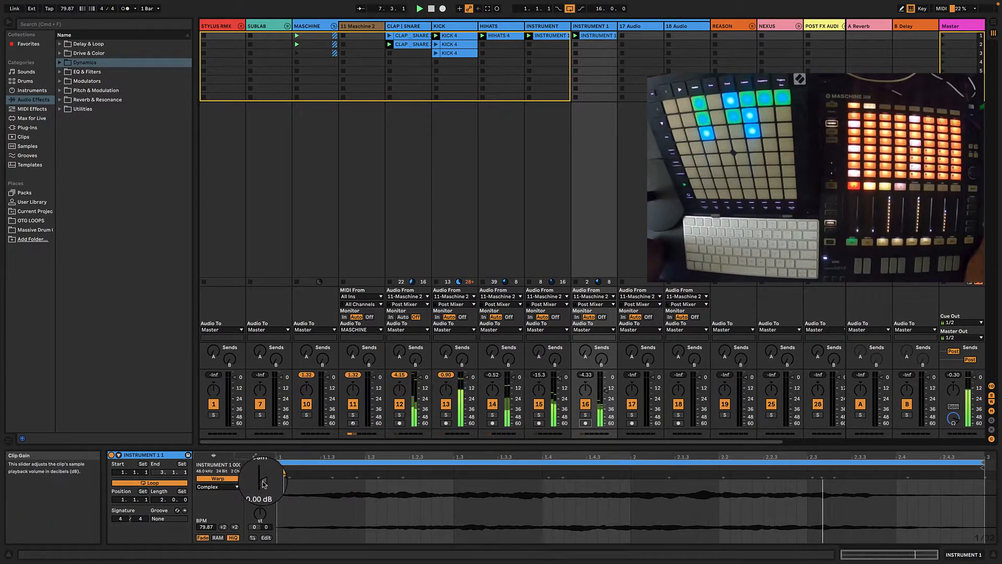
left_click_drag(262, 480, 263, 472)
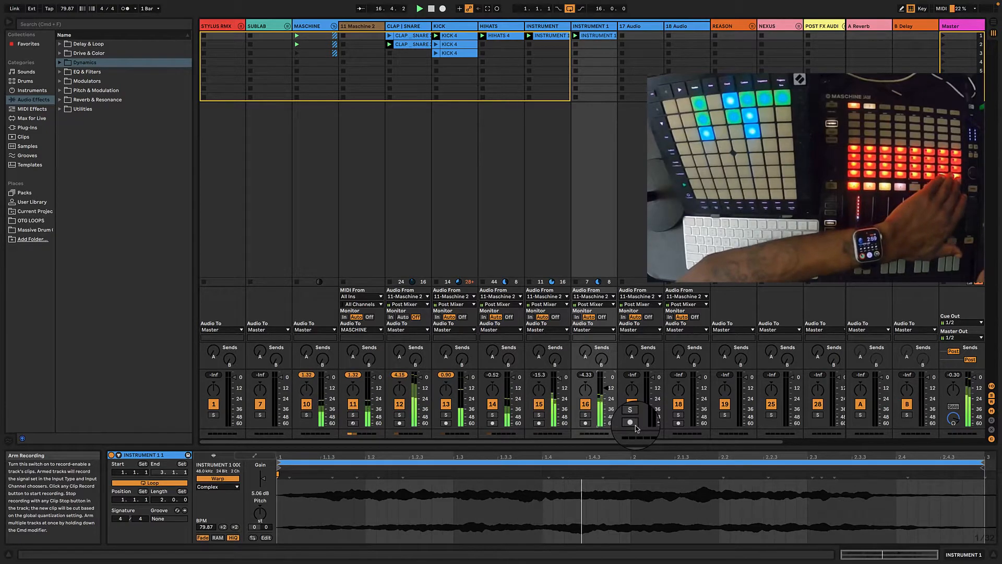
- Arm the 17 Audio track, record a clip into its first slot, shorten its loop to two bars, launch it and disarm the track
left_click(635, 424)
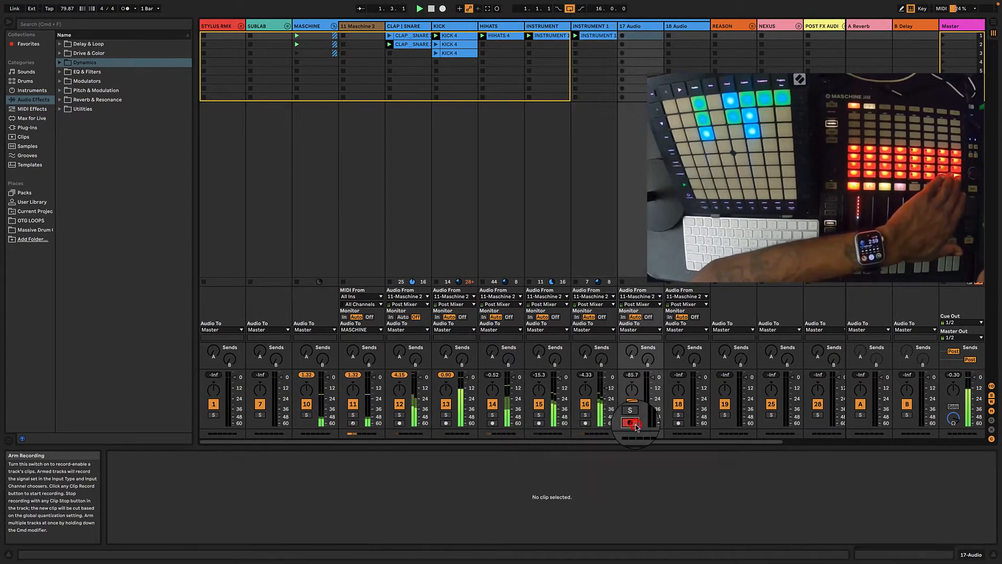
left_click(622, 36)
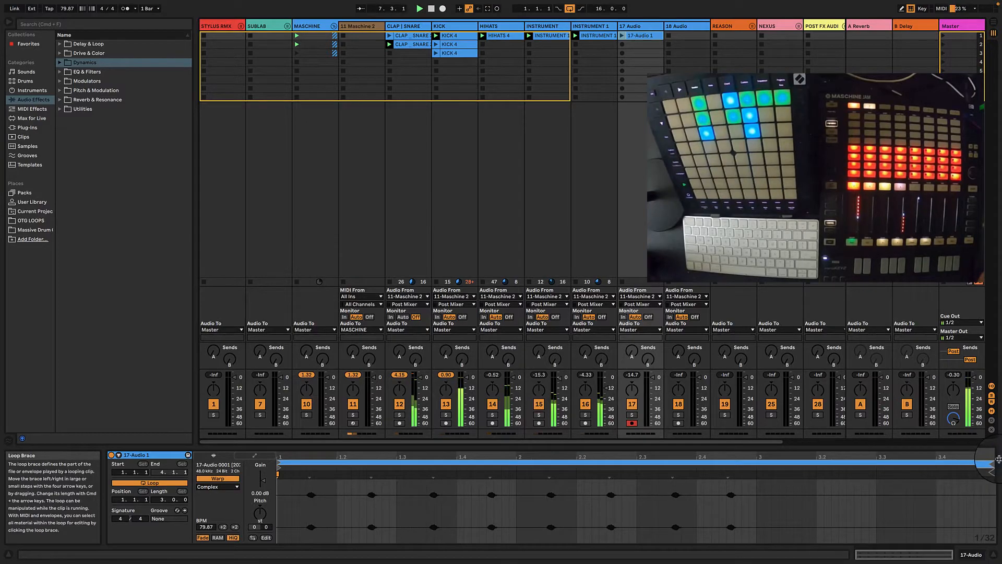
mouse_move(993, 462)
left_mouse_down()
mouse_move(772, 506)
mouse_move(746, 520)
left_mouse_up()
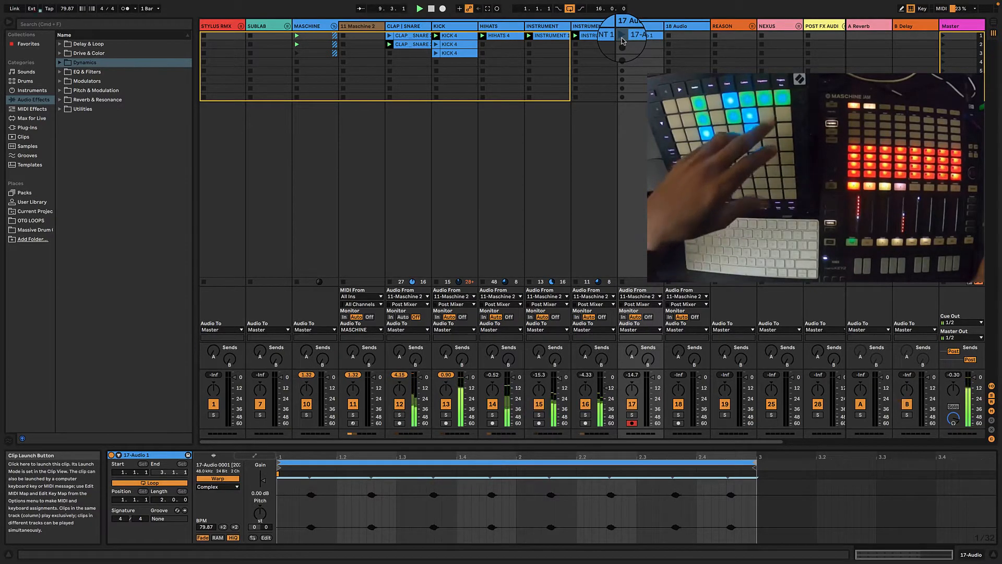
left_click(622, 37)
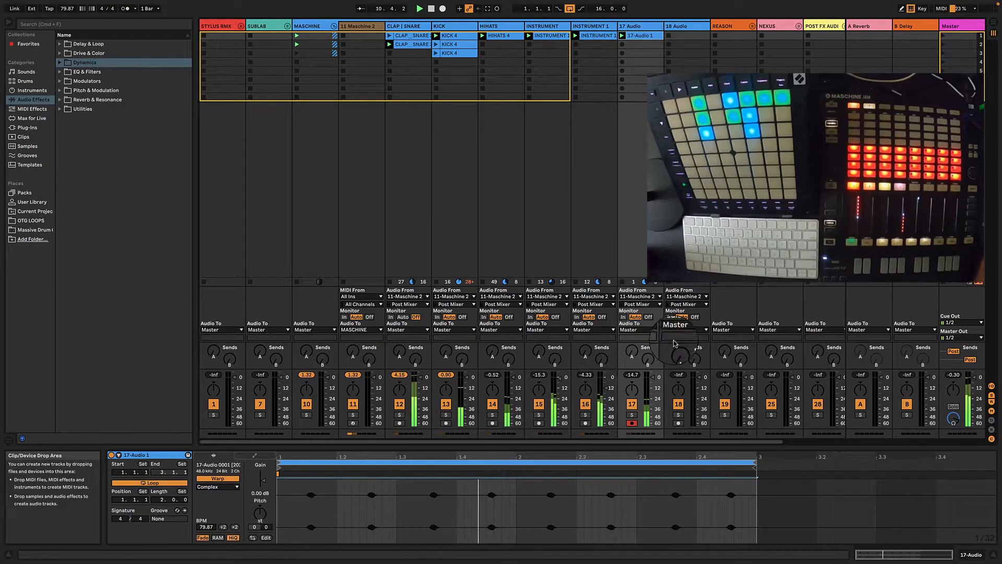
left_click(632, 422)
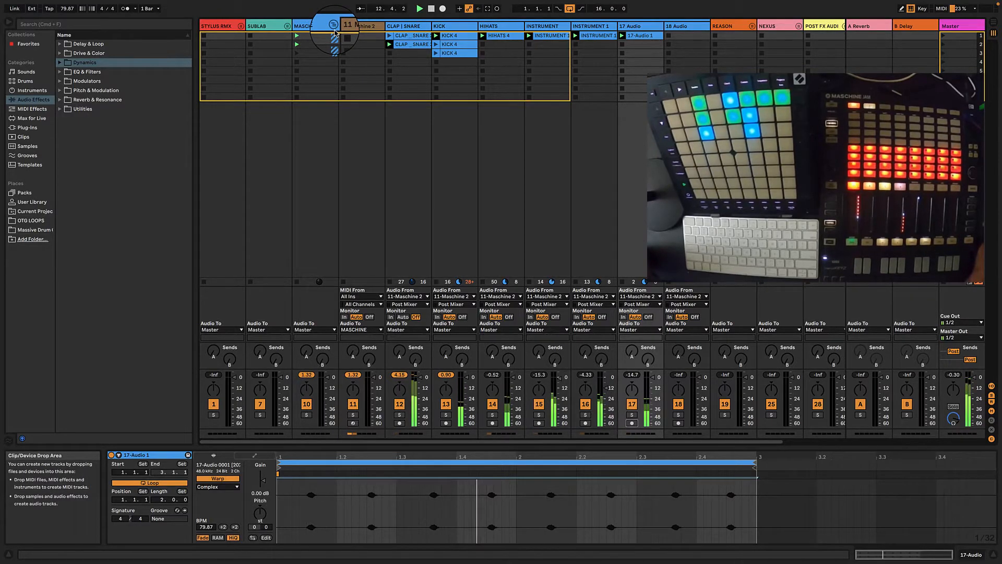
- Delete the Maschine 2 plug-in track from the MASCHINE group
left_click(357, 26)
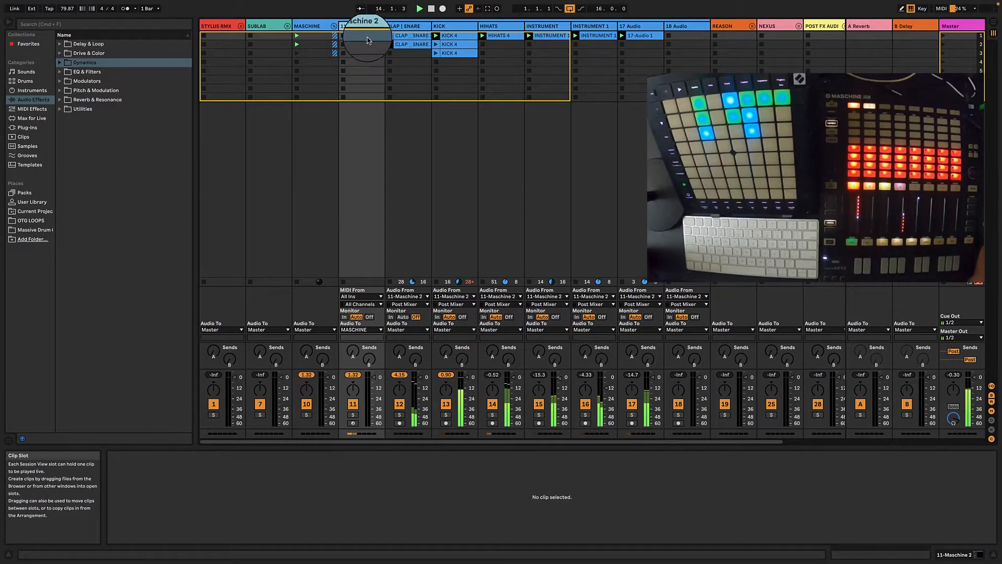
right_click(358, 26)
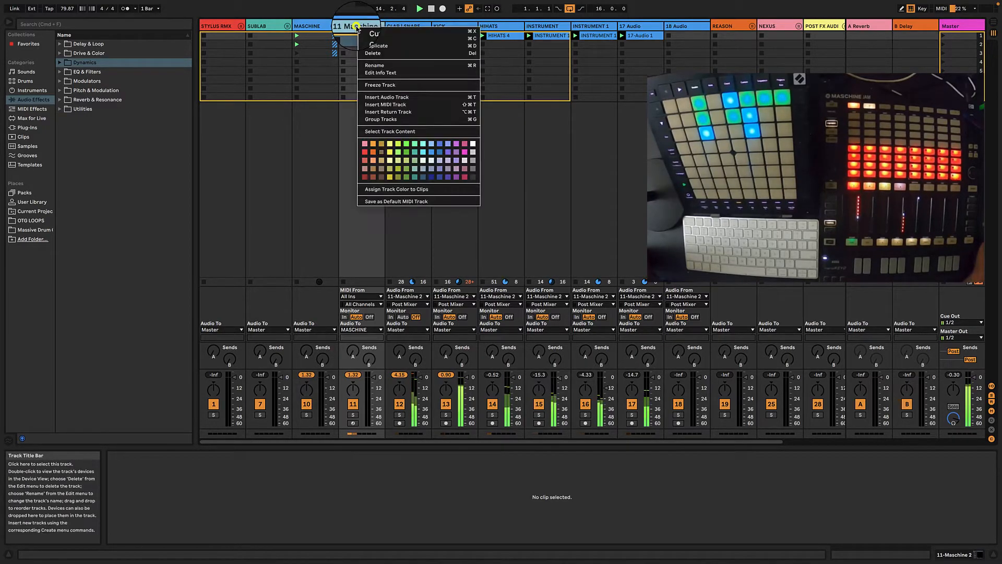
left_click(367, 54)
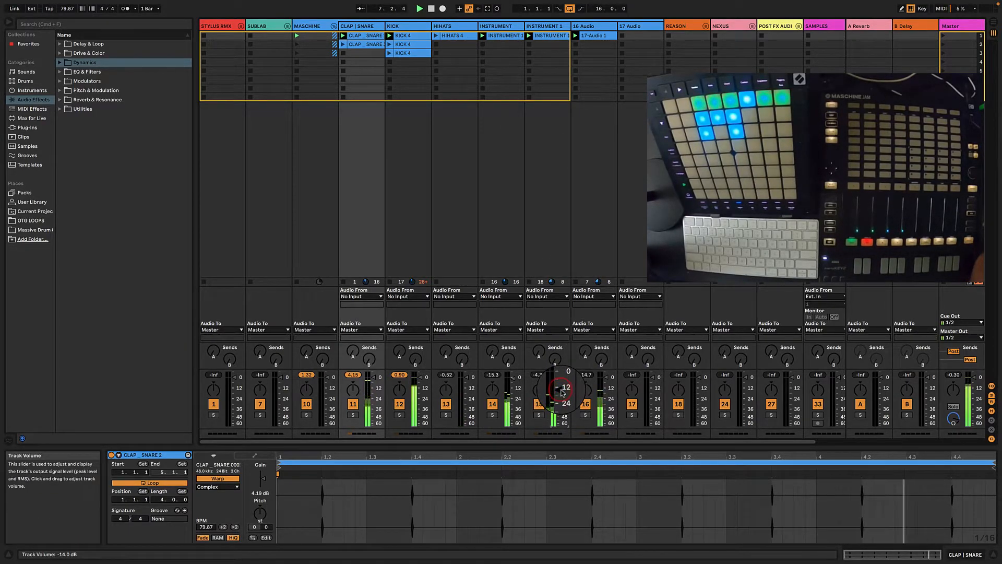
- Stop the INSTRUMENT 1 track's playing clip and relaunch it from the first slot
left_click(531, 45)
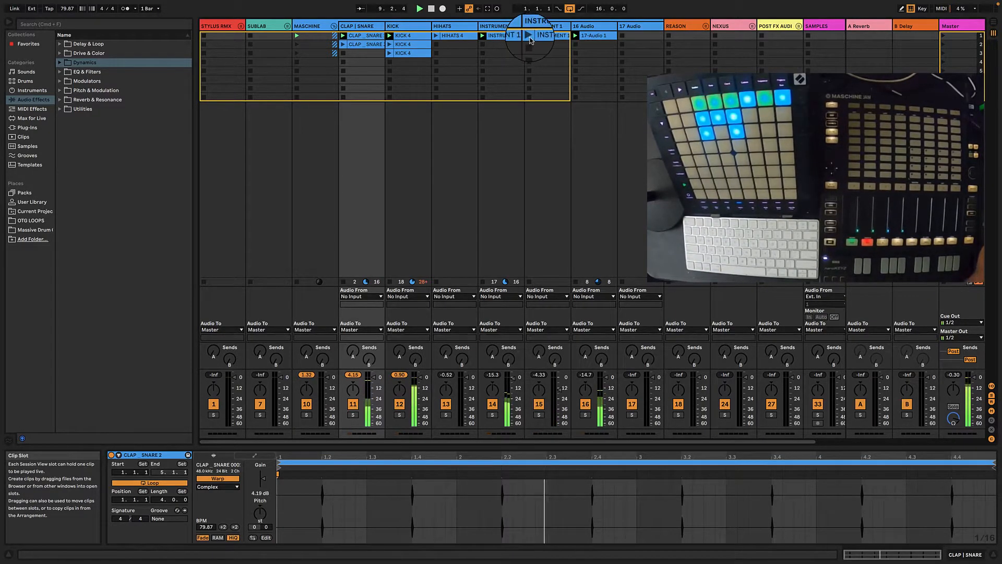
left_click(530, 39)
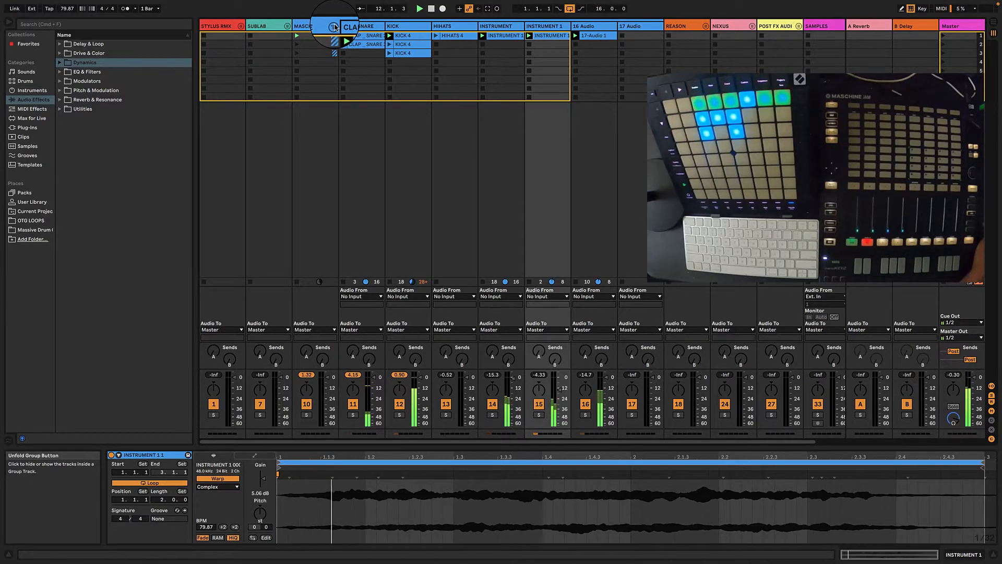
- Rename the 16 Audio track as Shaker
left_click(590, 27)
right_click(590, 27)
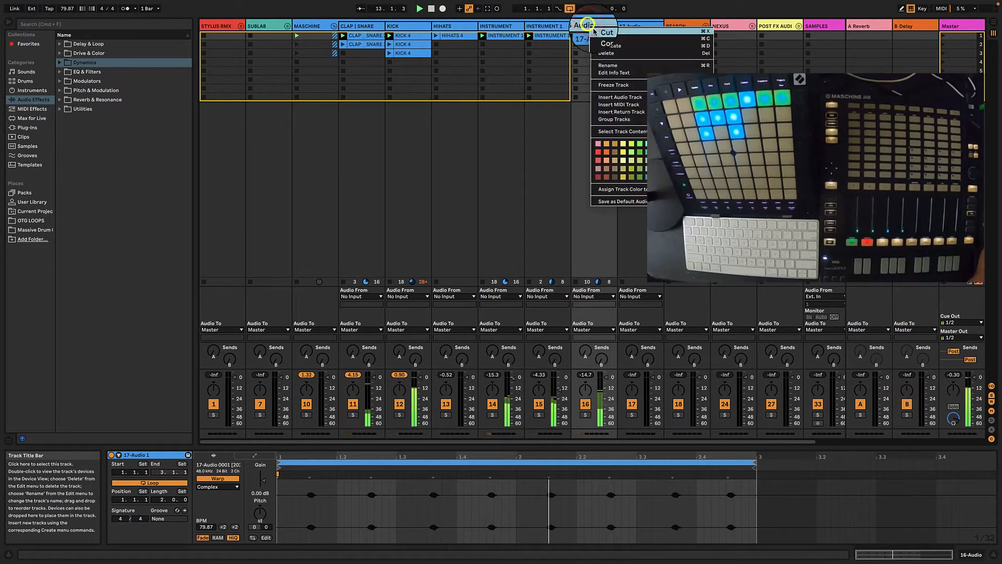
left_click(601, 68)
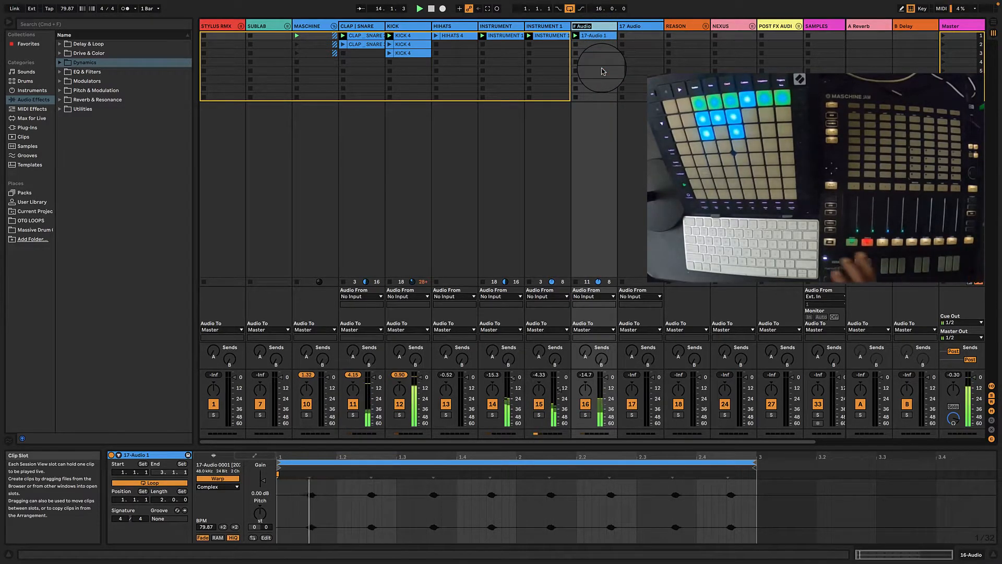
type("Shaker")
key("Return")
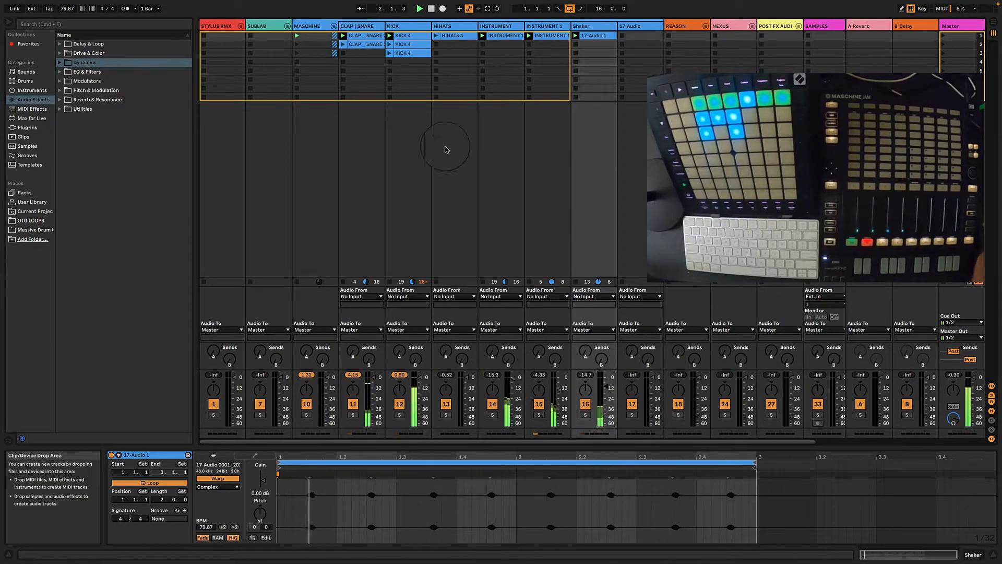
- Fold the MASCHINE group, unfold the NEXUS group, and show the Nexus PLUGIN track's device
left_click(335, 27)
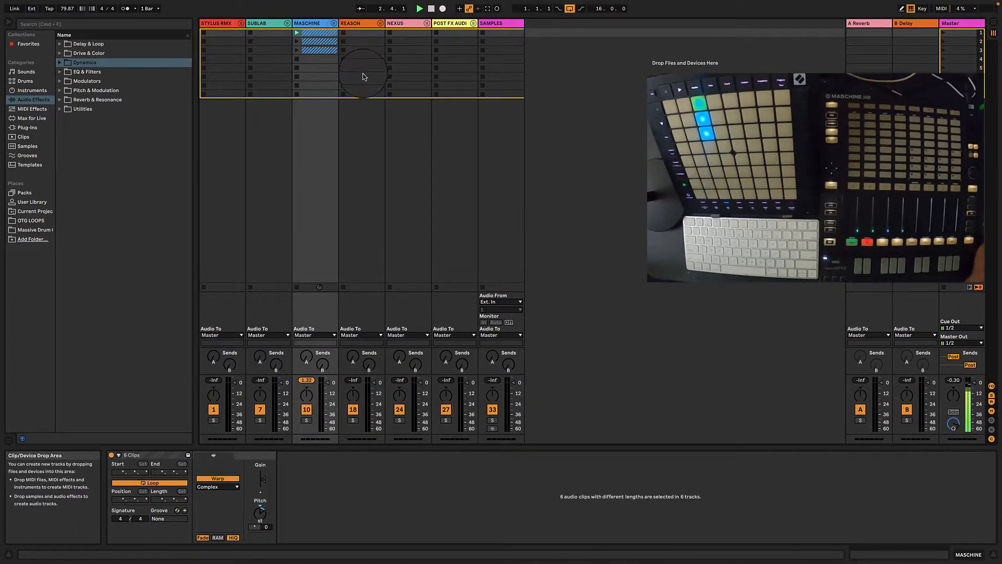
left_click(410, 23)
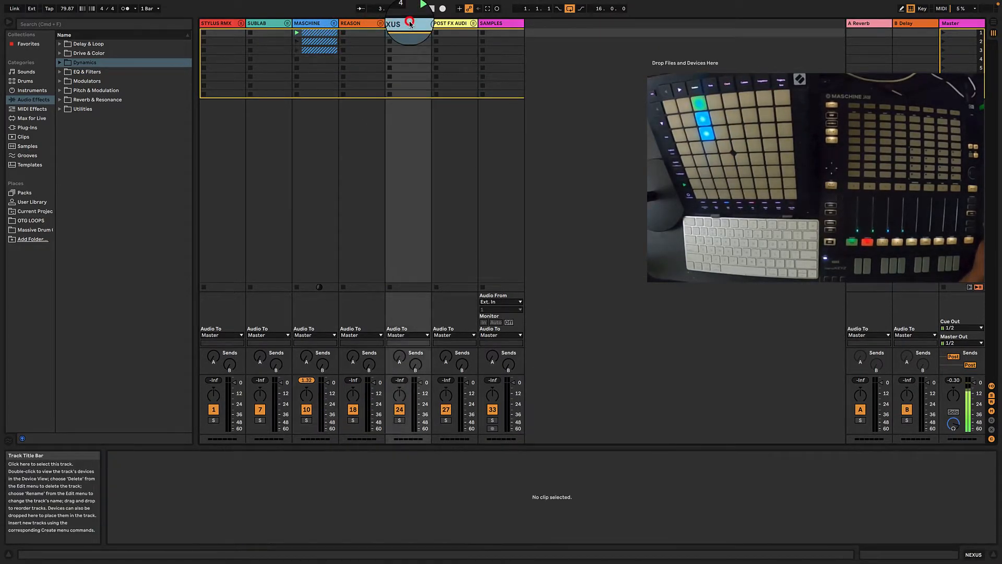
left_click(427, 24)
left_click(444, 26)
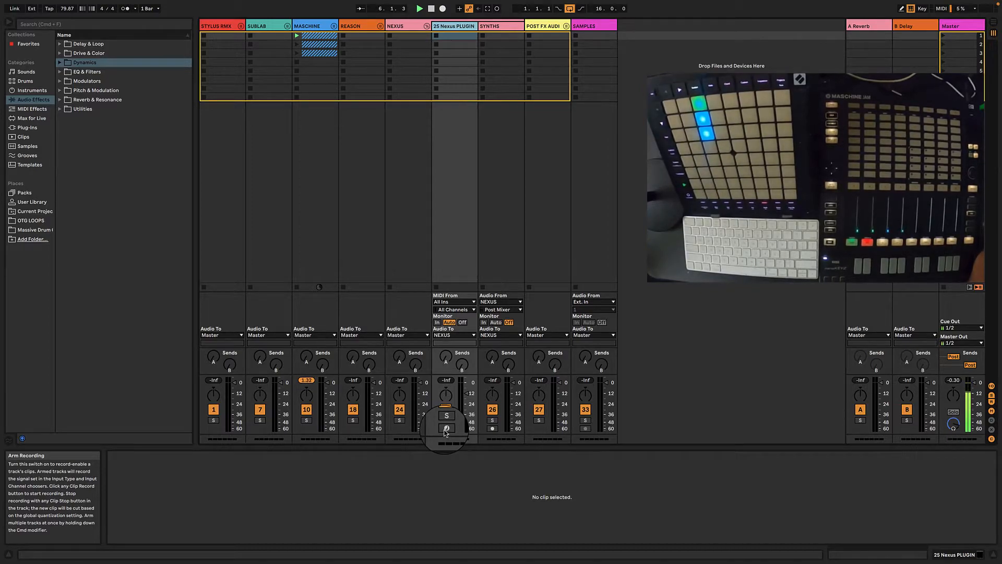
left_click(449, 27)
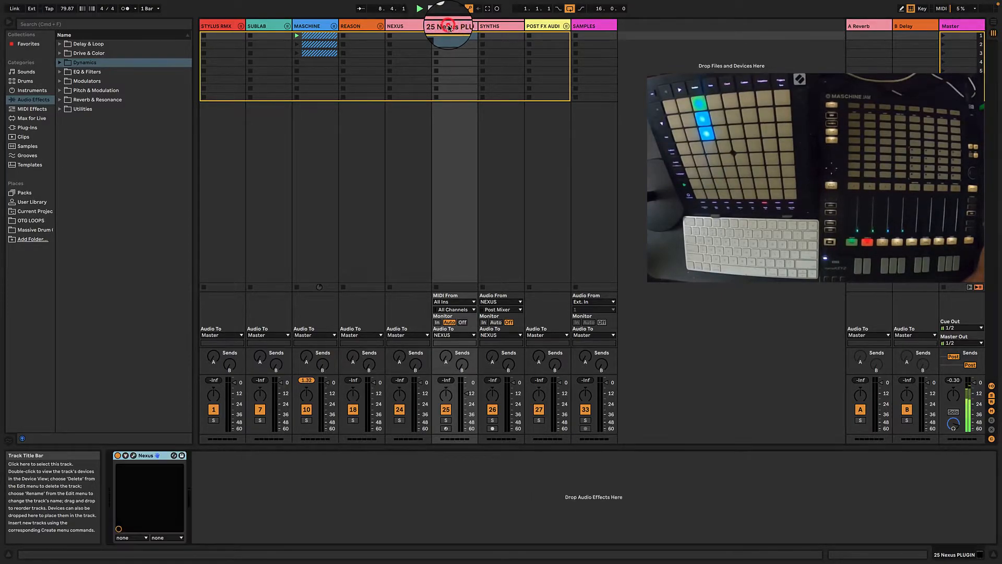
- Open the Nexus plug-in window, arm the Nexus PLUGIN track, and move the window clear of the webcam area
left_click(133, 456)
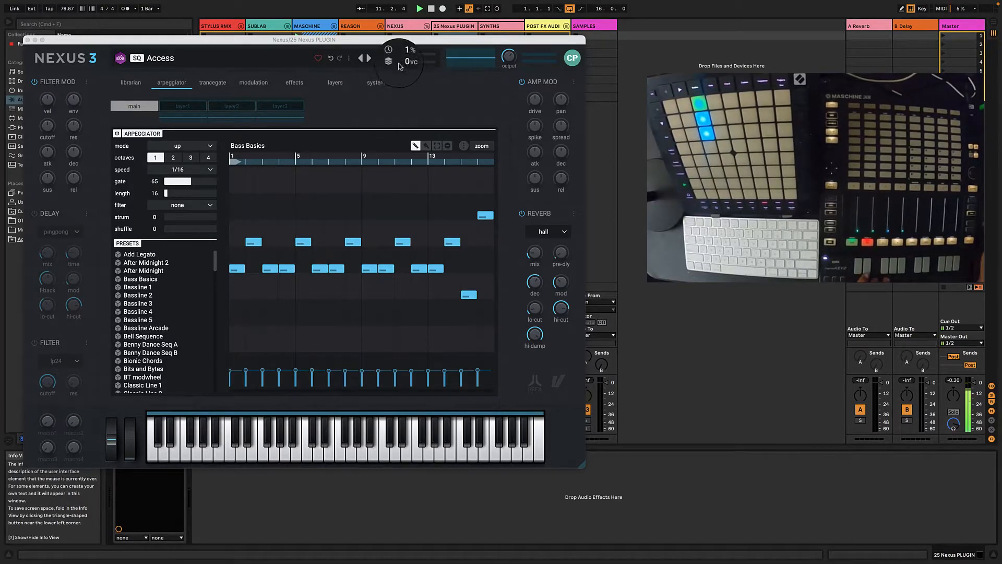
left_click_drag(372, 42, 811, 95)
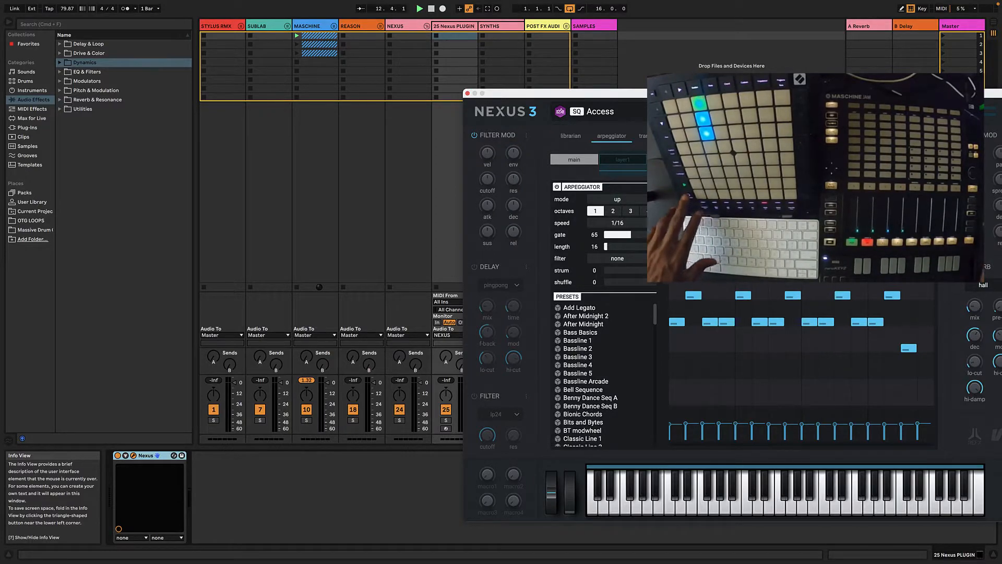
left_click(446, 428)
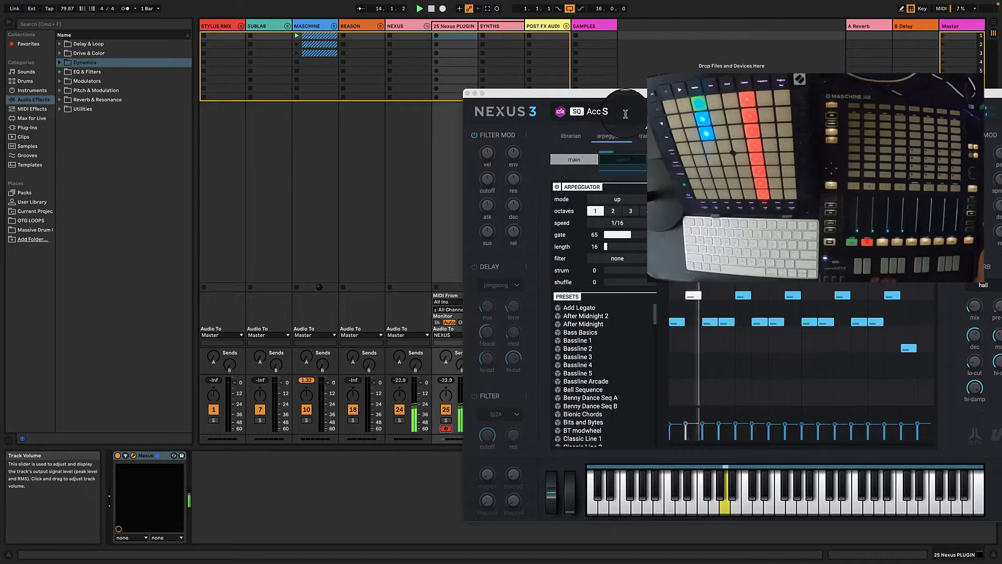
left_click_drag(616, 101, 240, 21)
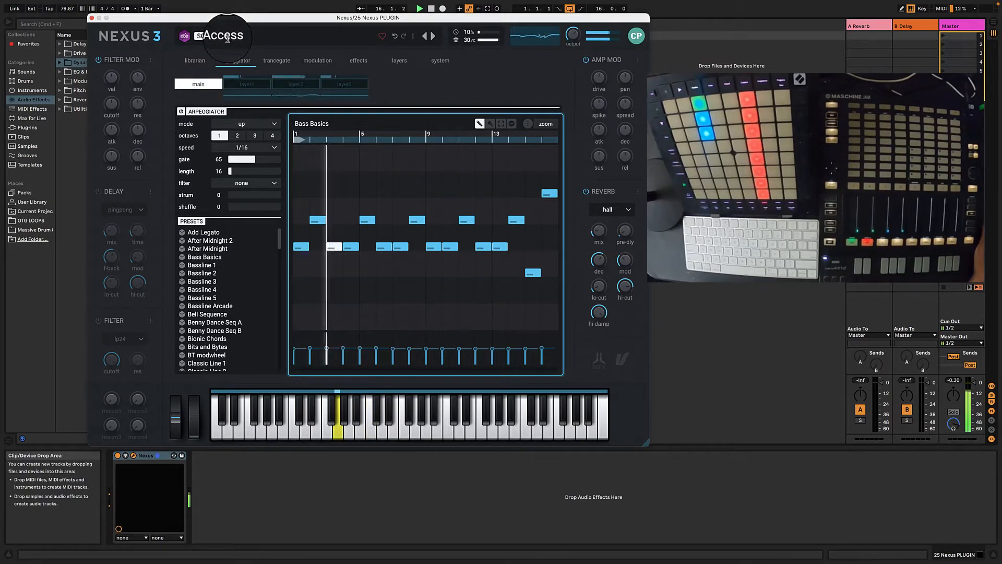
- Filter the Nexus librarian to the Lead category and load the Attack Lead 3 preset
left_click(194, 60)
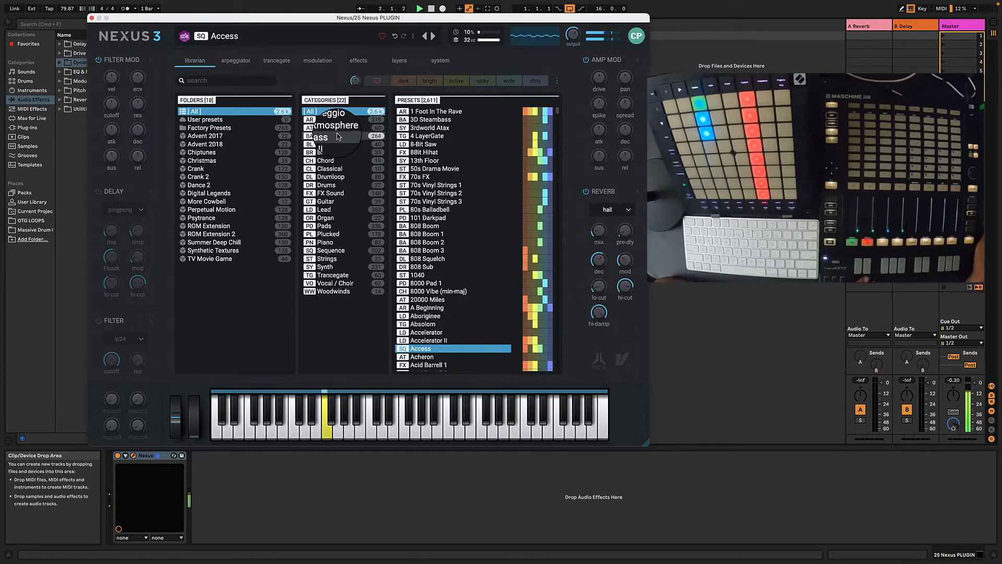
left_click(329, 211)
left_click(427, 228)
left_click(436, 283)
left_click(435, 291)
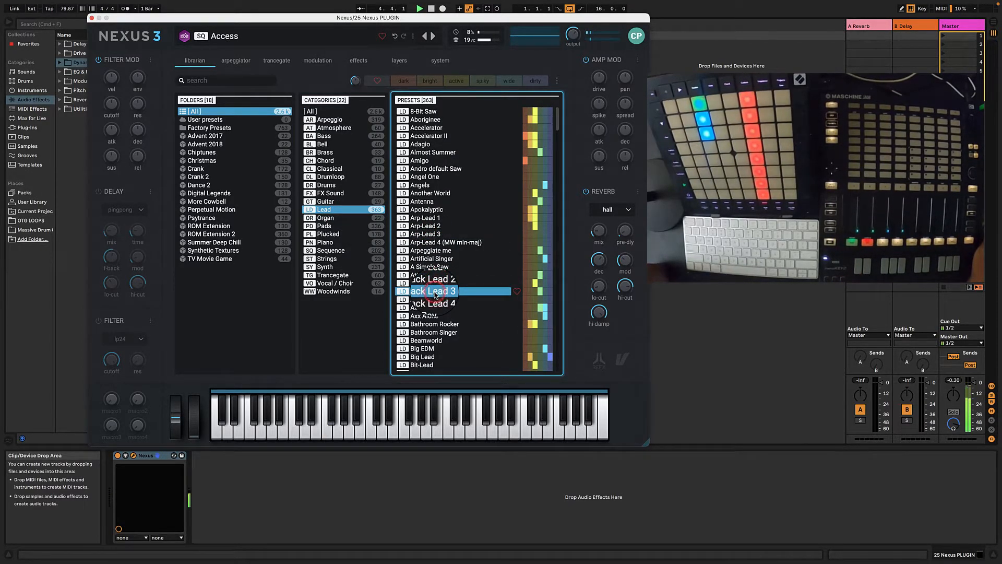
double_click(436, 291)
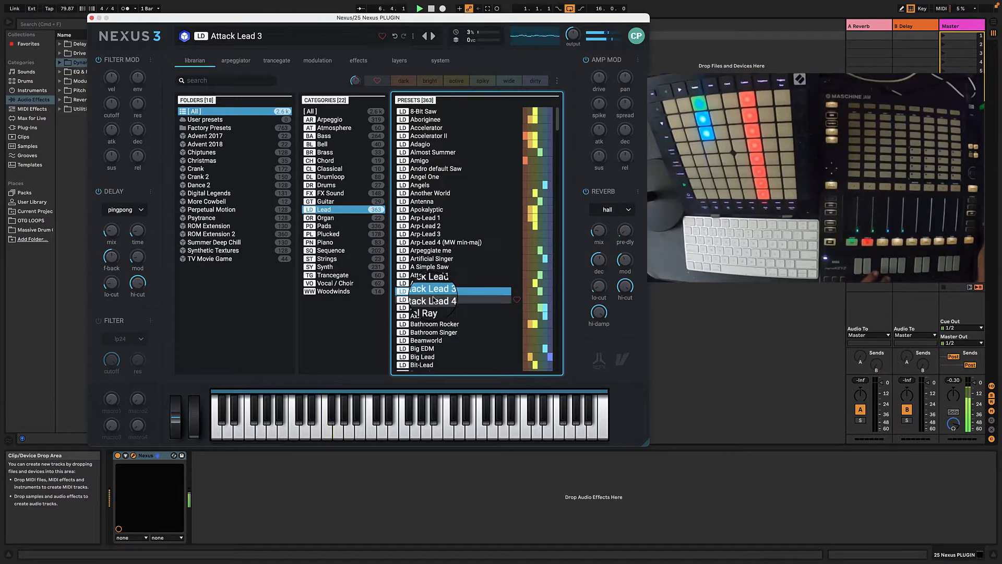
- Load the Big Lead preset to audition it, and go through the neighbouring entries from Bit-Lead to Brass 3
scroll(440, 323, "down", 3)
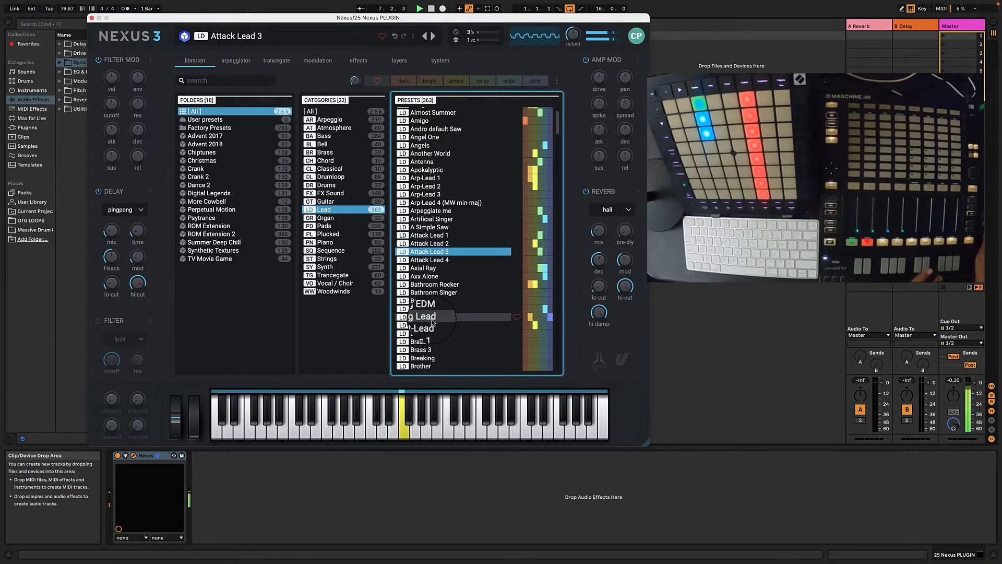
double_click(431, 318)
left_click(431, 325)
left_click(424, 333)
left_click(422, 340)
left_click(421, 349)
- Browse further through the lead presets and load Cheap Tube Lead
scroll(421, 351, "down", 4)
left_click(423, 280)
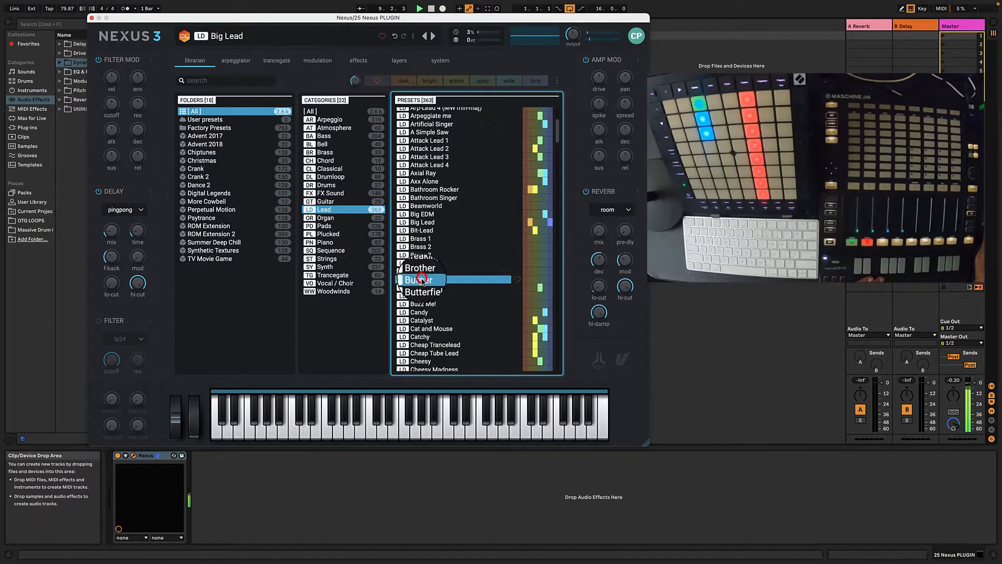
left_click(422, 320)
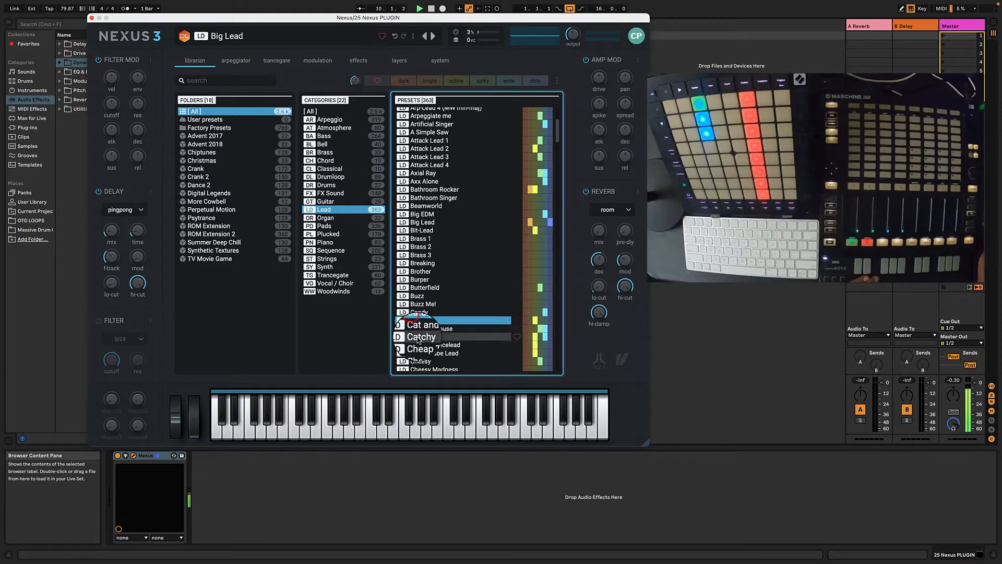
scroll(418, 334, "down", 1)
left_click(419, 337)
scroll(420, 340, "down", 1)
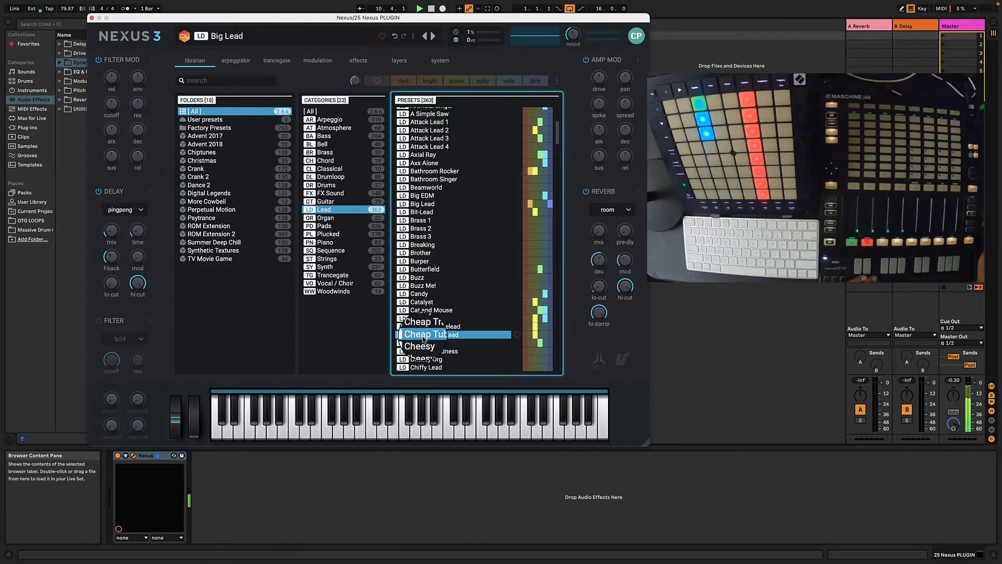
double_click(422, 336)
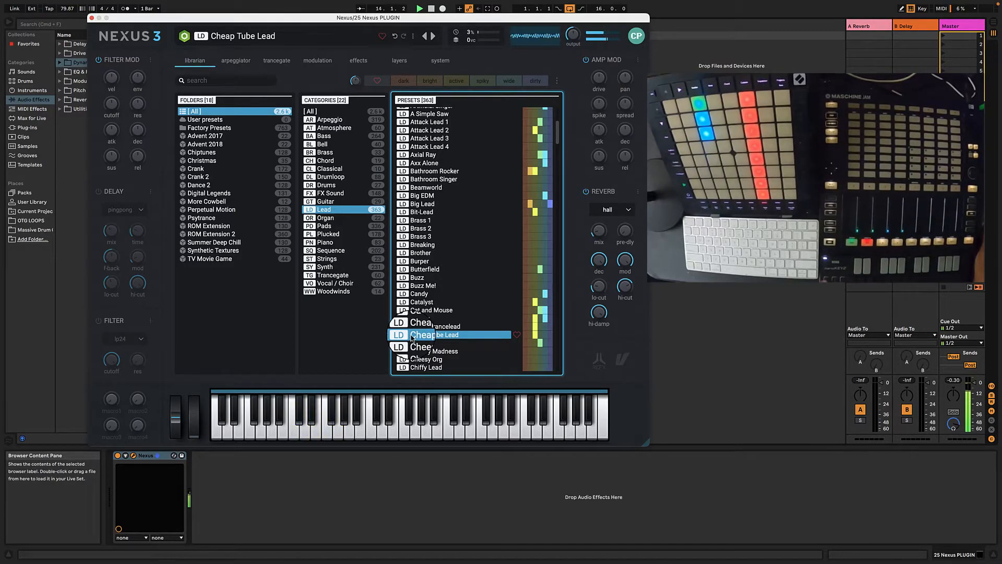
- Close the Nexus window, unfold the MASCHINE group to stop the INSTRUMENT 1 clip, and fold the group again
left_click(91, 20)
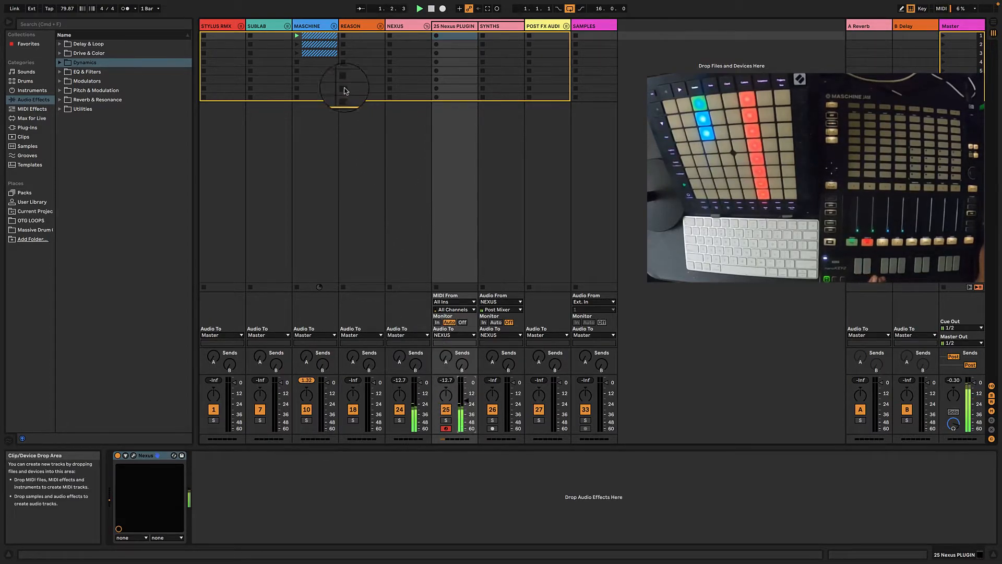
left_click(334, 24)
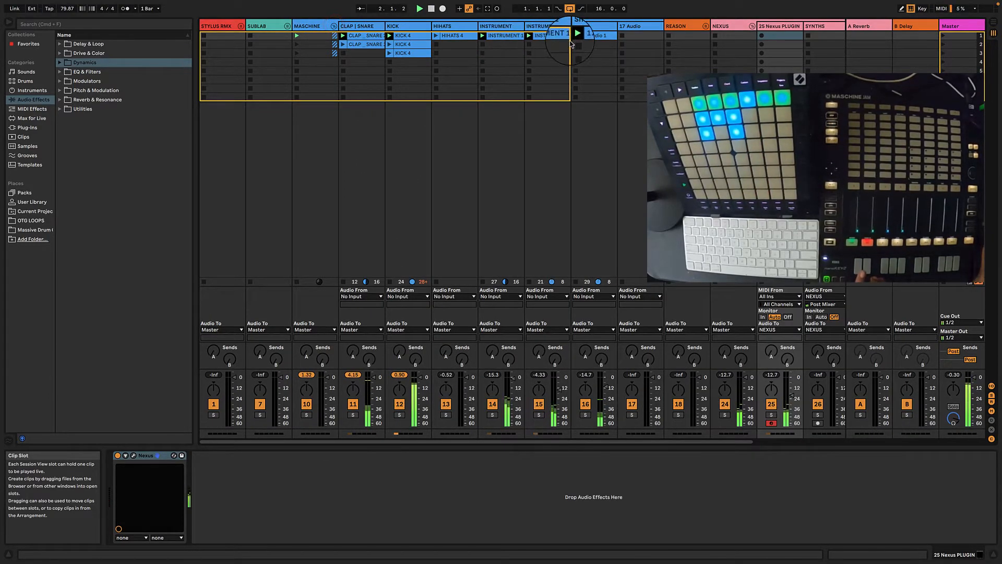
left_click(530, 45)
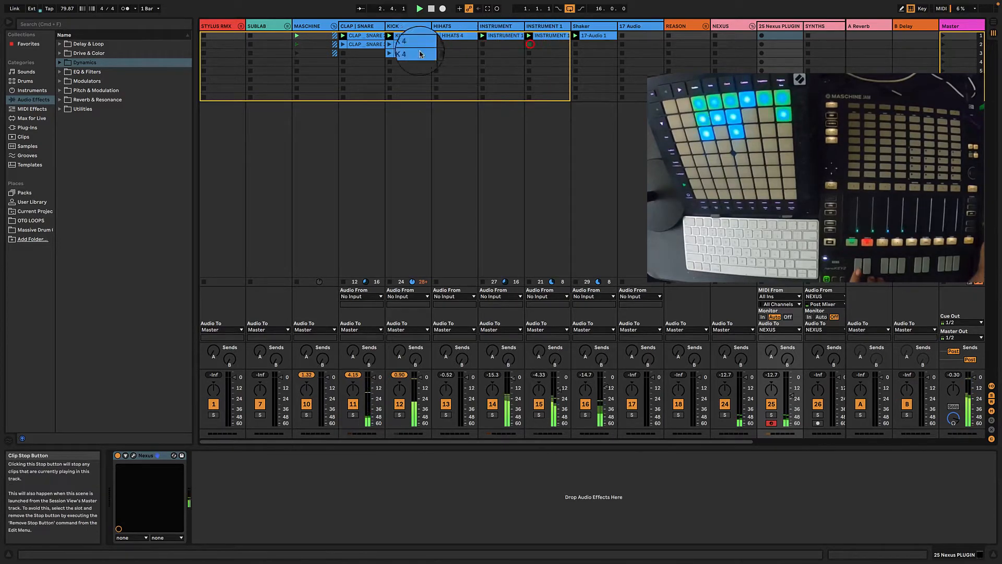
left_click(334, 25)
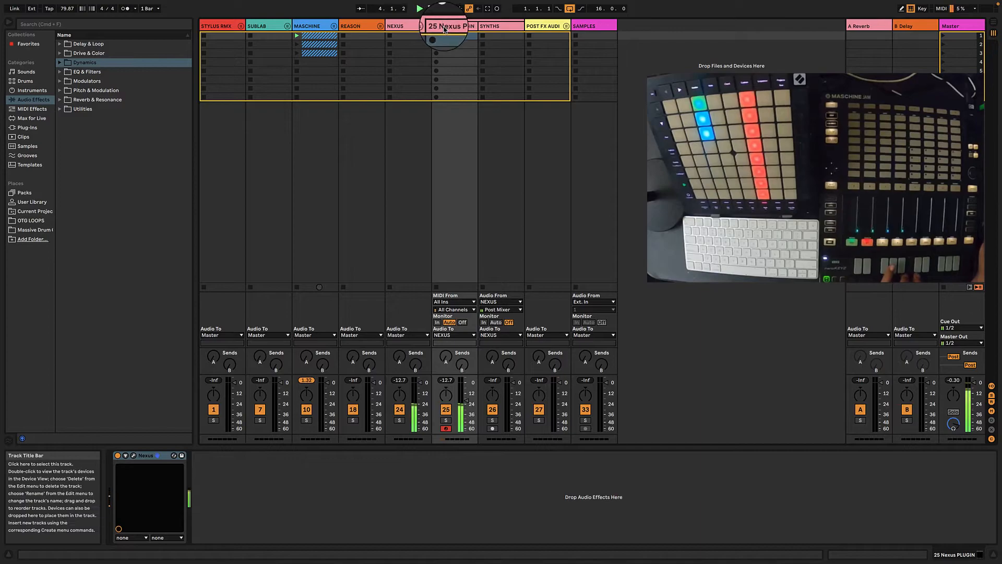
- Reopen Nexus, audition the Chord Lead 2 and Cold presets, then load Crying Female and close the plug-in window
left_click(134, 455)
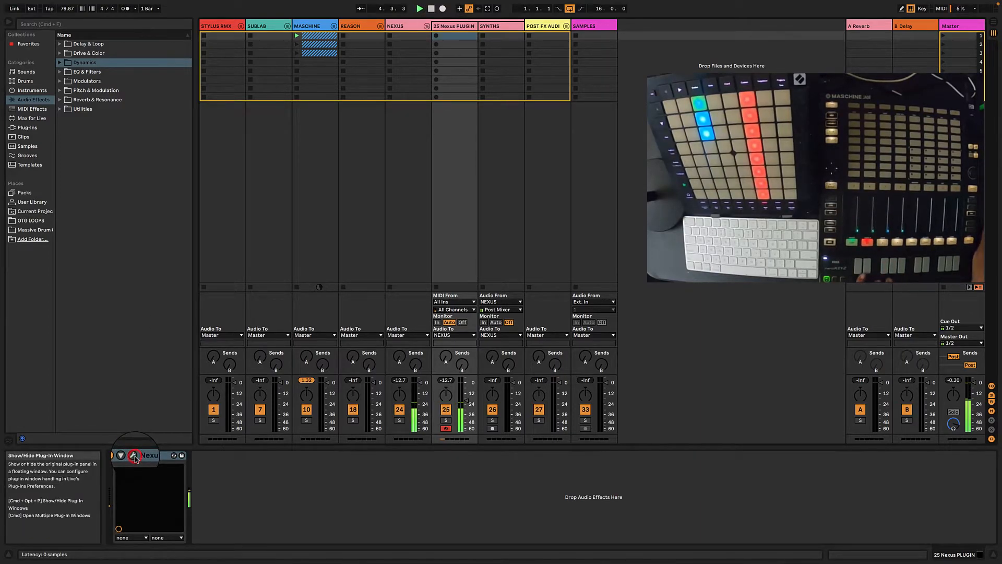
scroll(448, 235, "down", 5)
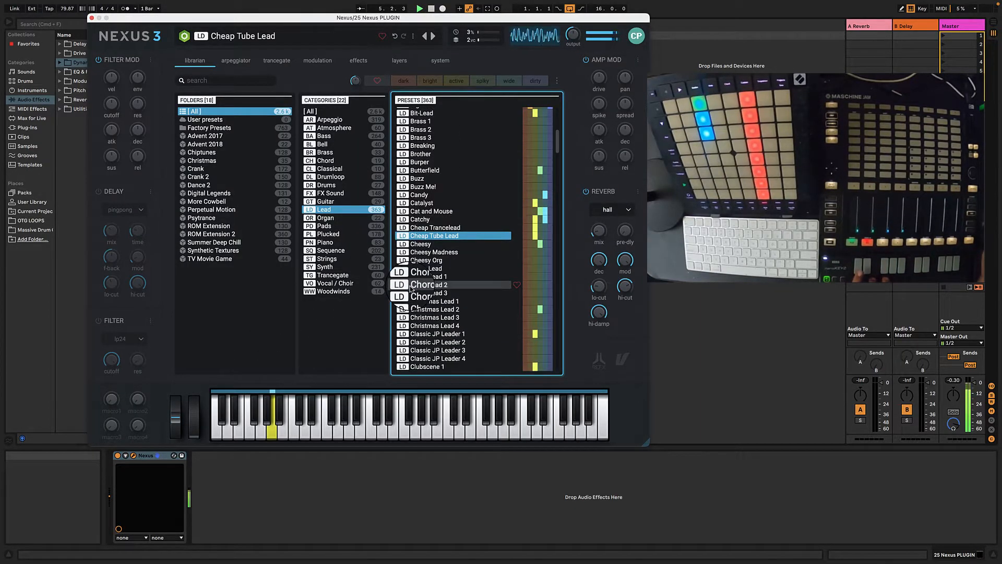
left_click(410, 284)
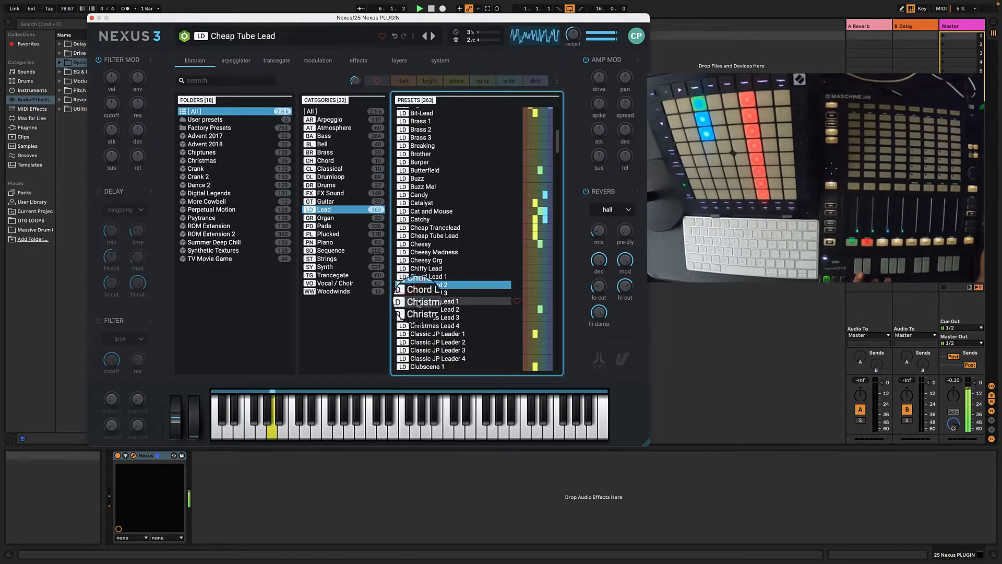
scroll(414, 300, "down", 3)
left_click(420, 313)
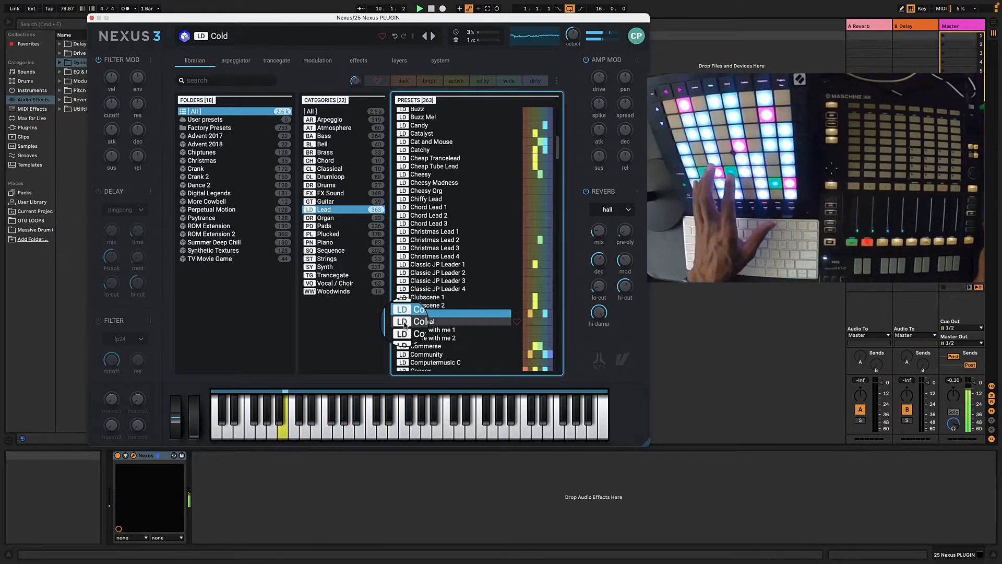
scroll(428, 306, "down", 4)
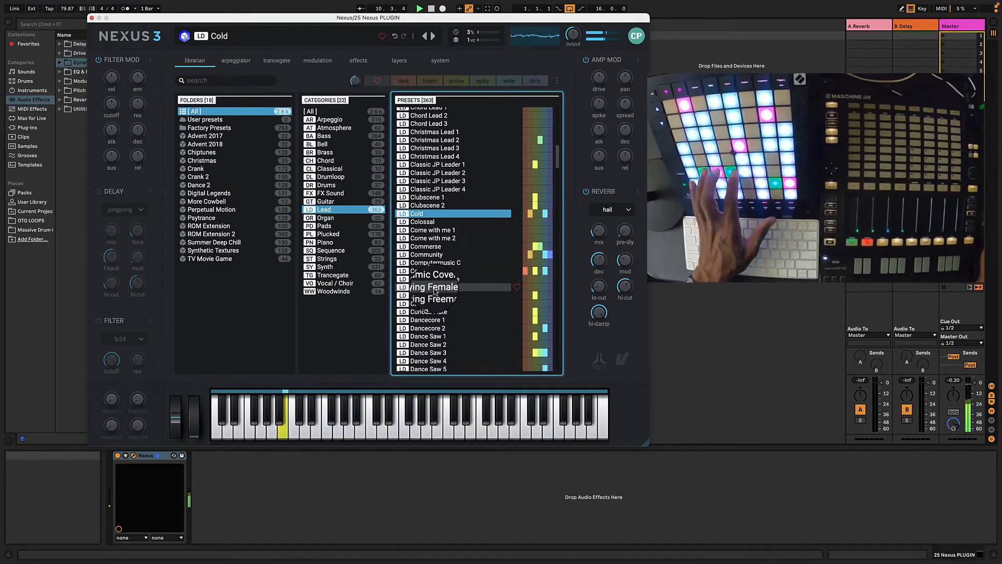
left_click(434, 291)
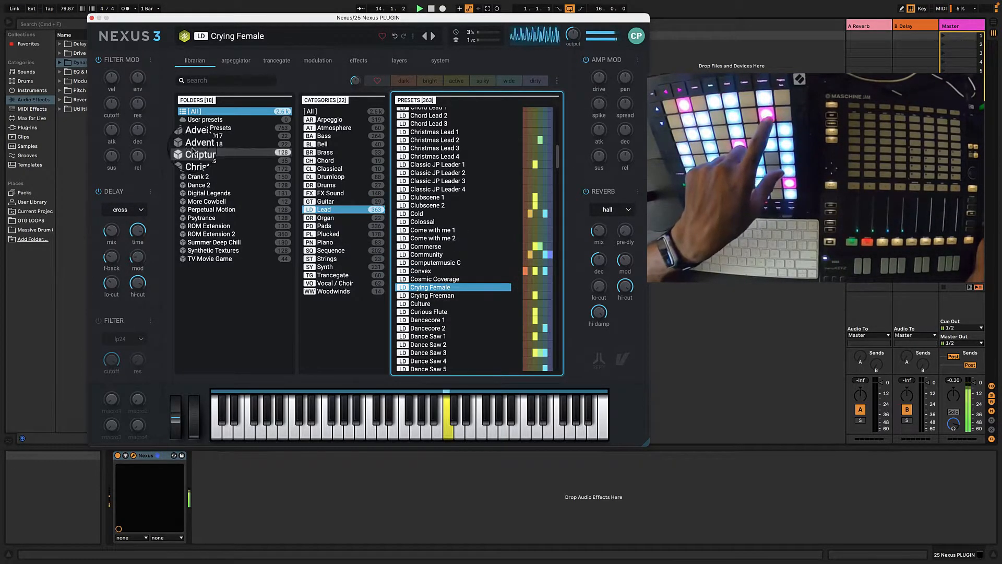
left_click(89, 14)
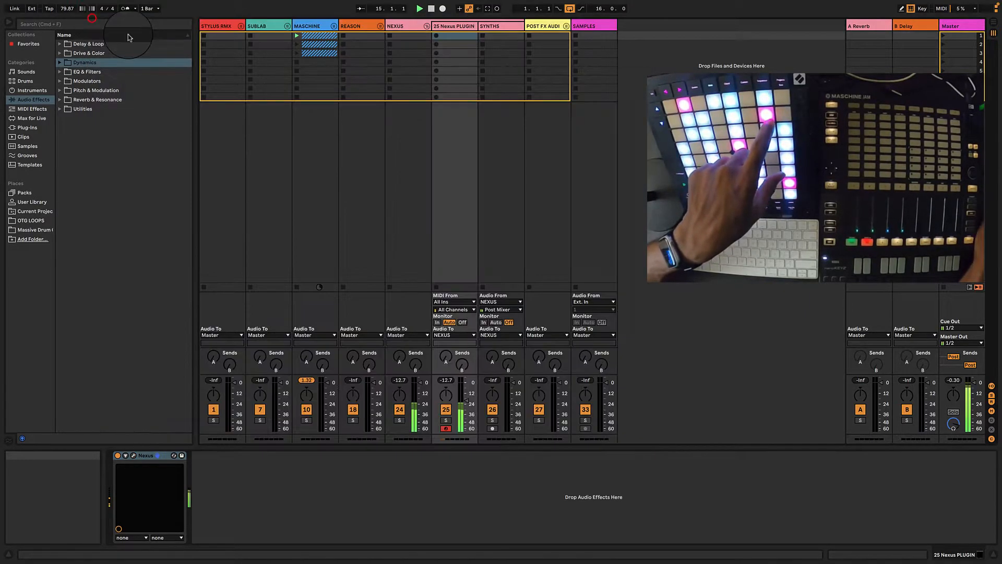
- Arm the SYNTHS and Nexus PLUGIN tracks together, restart from a stopped transport, and record a four-bar looped clip in the first SYNTHS slot
left_click(492, 428)
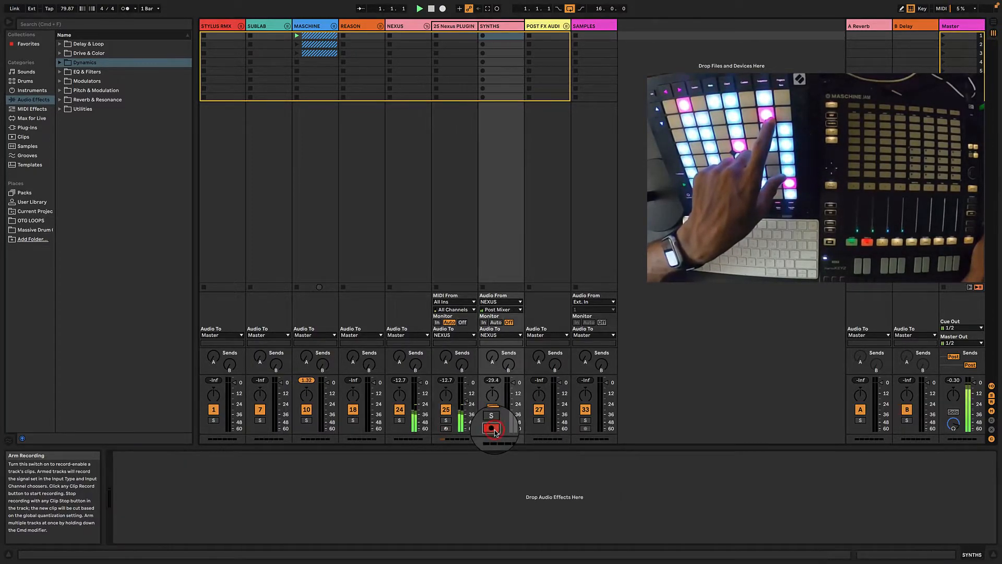
left_click(445, 428)
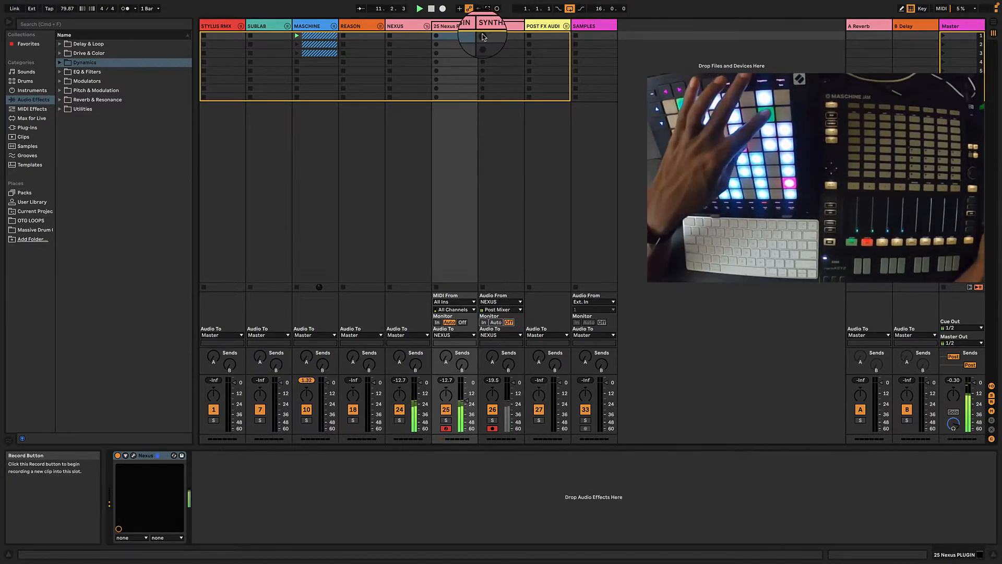
left_click(435, 9)
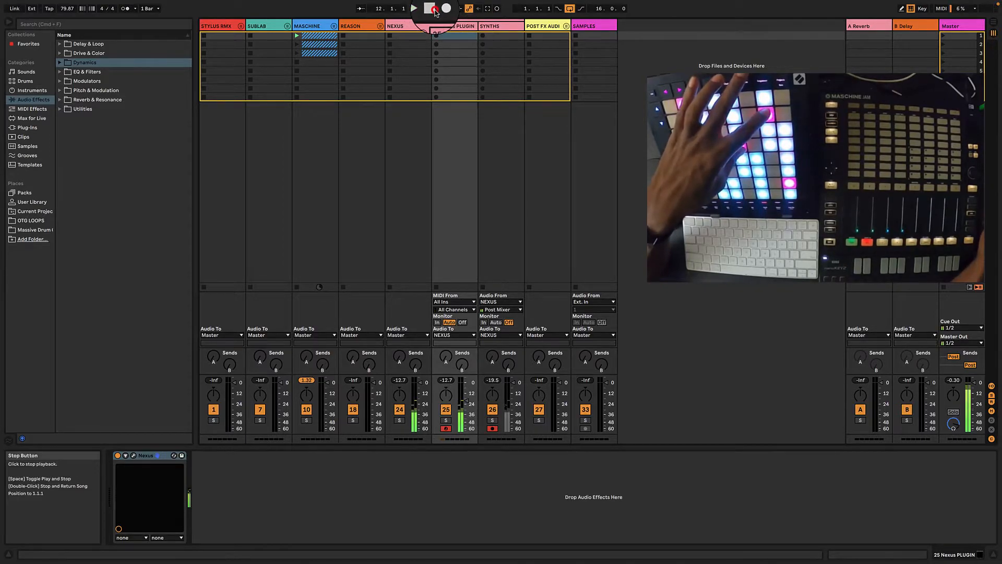
left_click(484, 37)
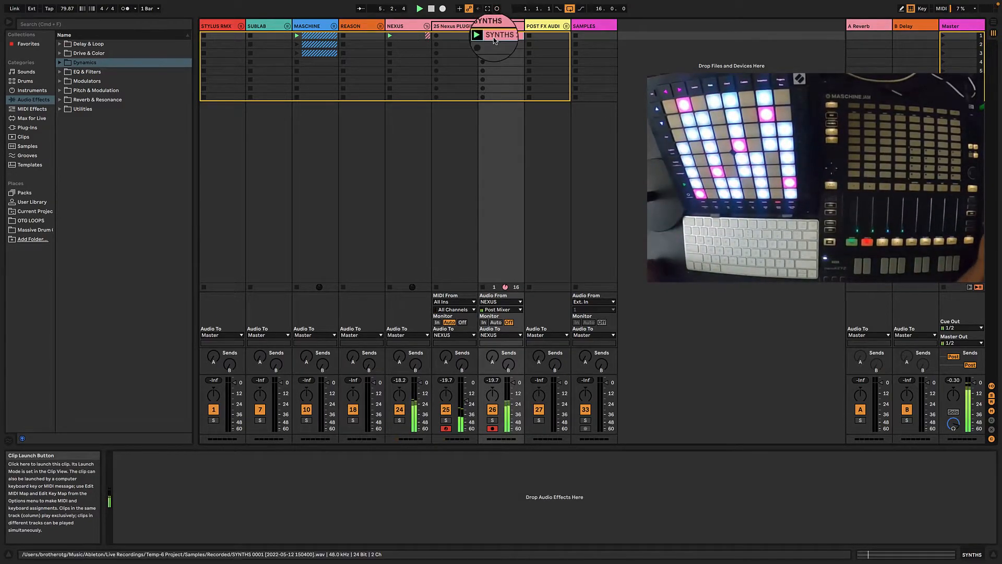
left_click(505, 44)
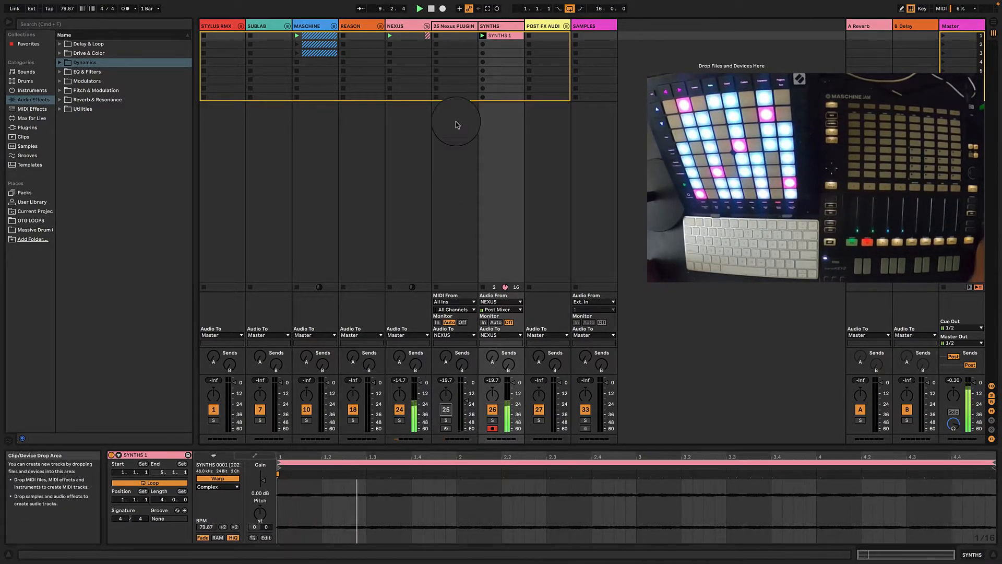
- Delete the Nexus PLUGIN track and fold the NEXUS group
left_click(454, 29)
right_click(455, 29)
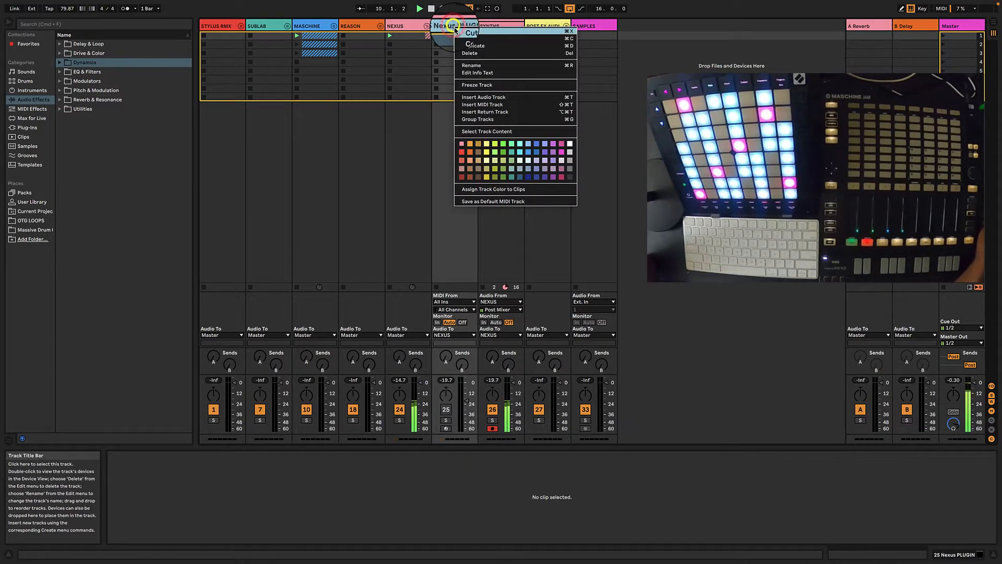
left_click(464, 54)
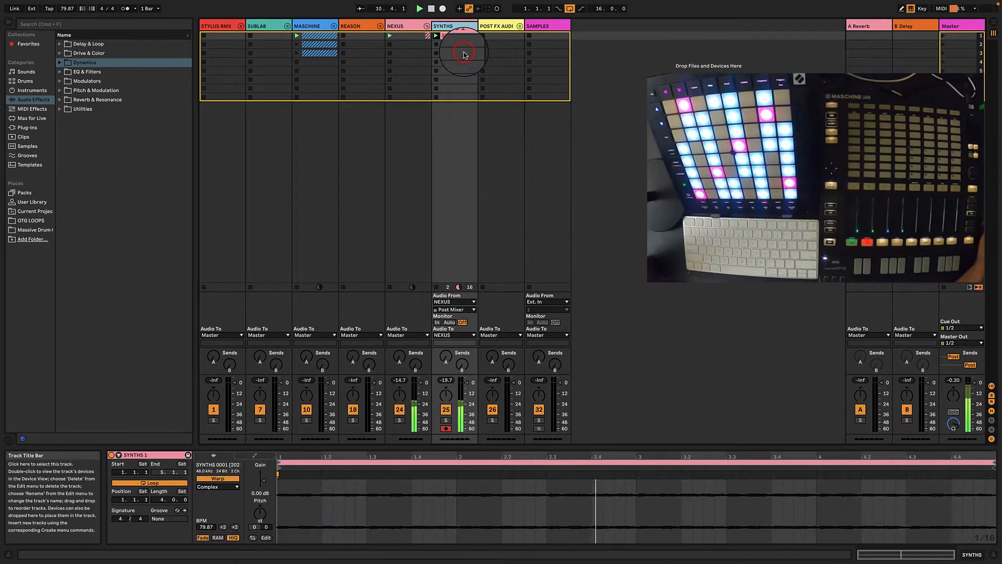
left_click(426, 27)
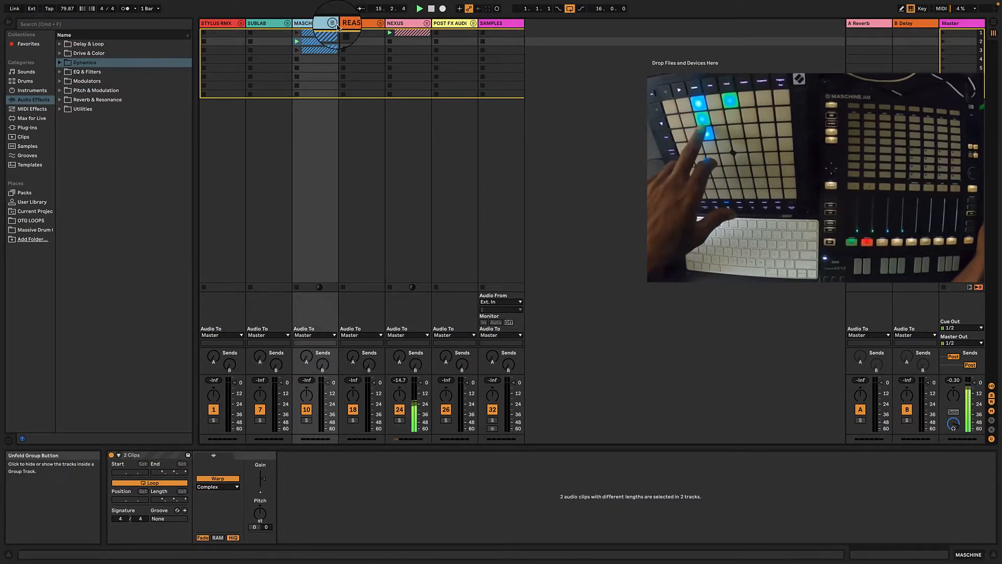
- Copy the NEXUS group's first-scene clip into its second scene slot and launch the copy
right_click(401, 33)
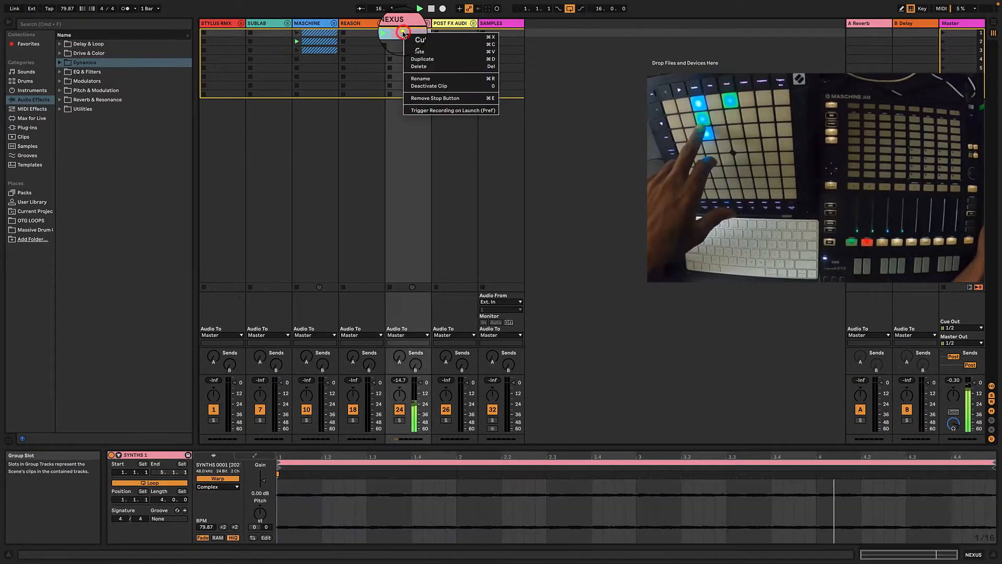
left_click(416, 45)
right_click(408, 41)
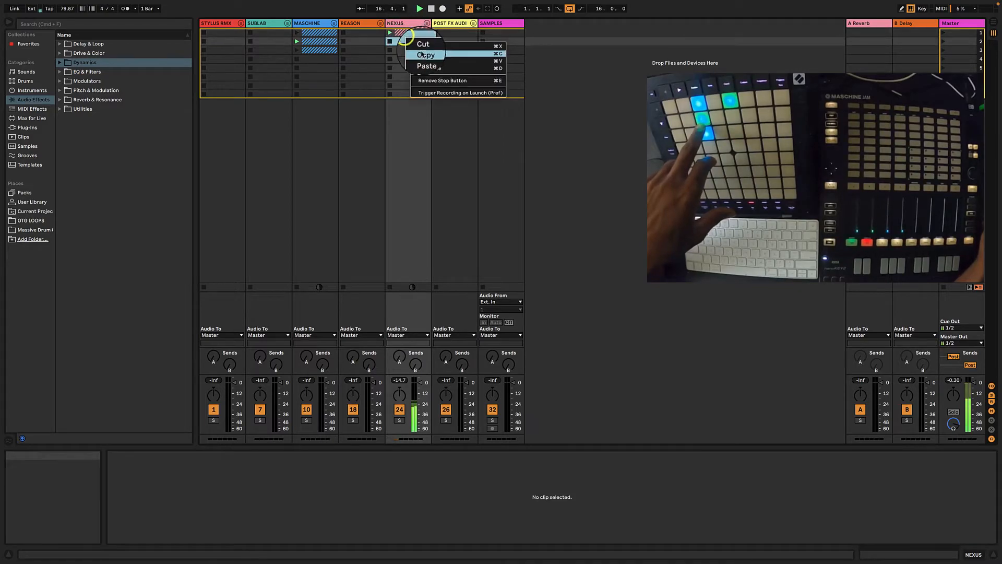
left_click(424, 61)
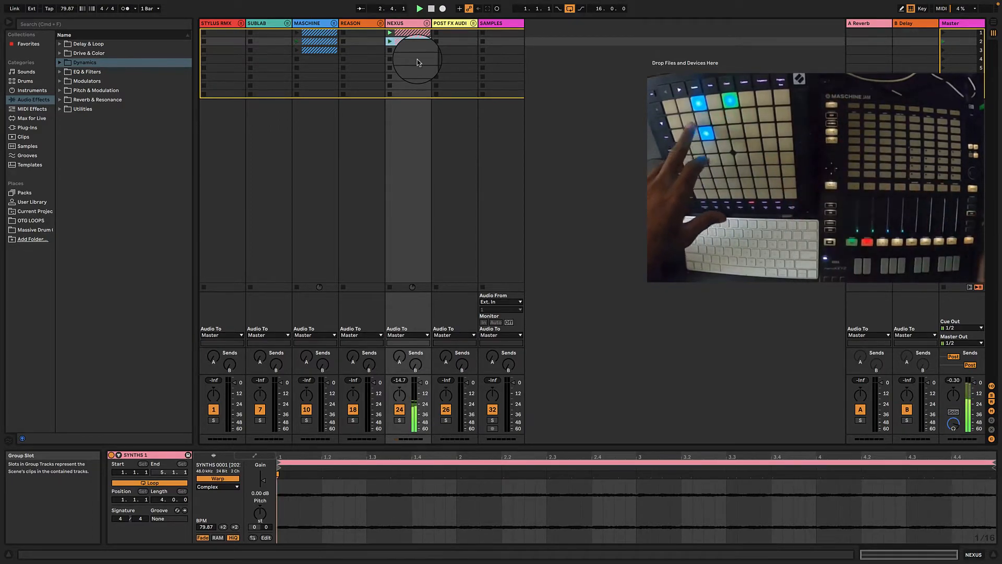
left_click(388, 41)
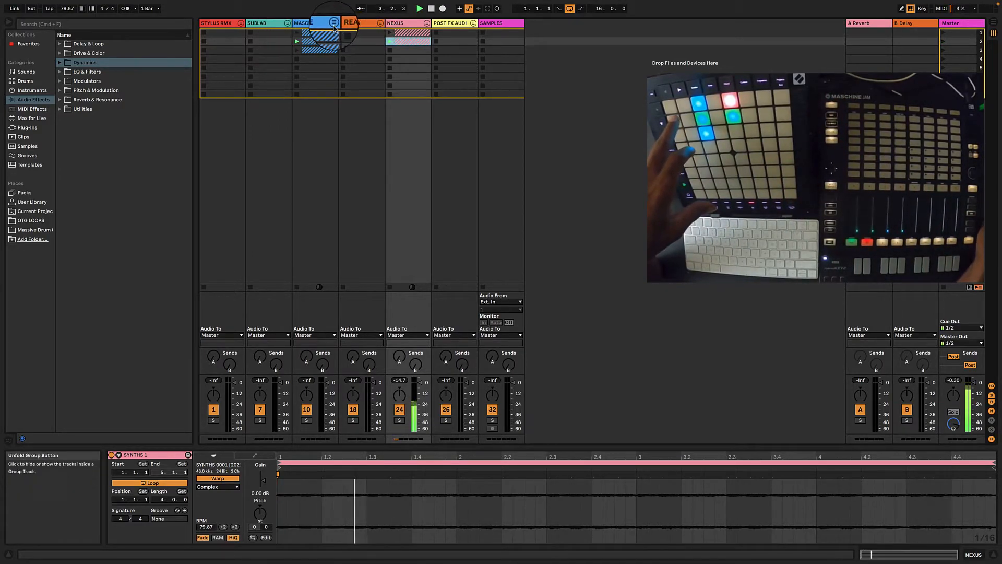
- Unfold the MASCHINE group, launch the HIHATS, INSTRUMENT and Shaker clips in the first scene, and fold the group again
left_click(334, 25)
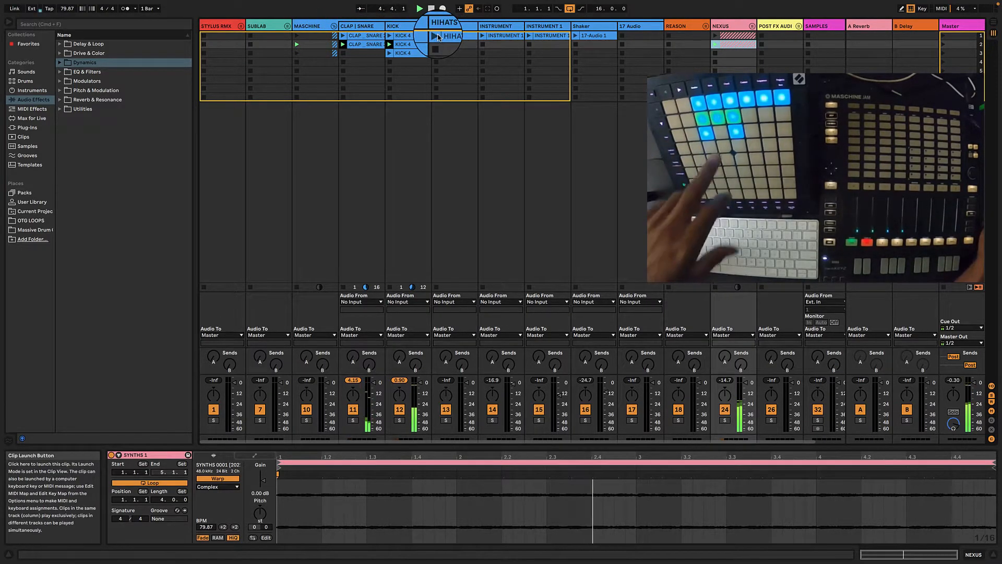
left_click(437, 37)
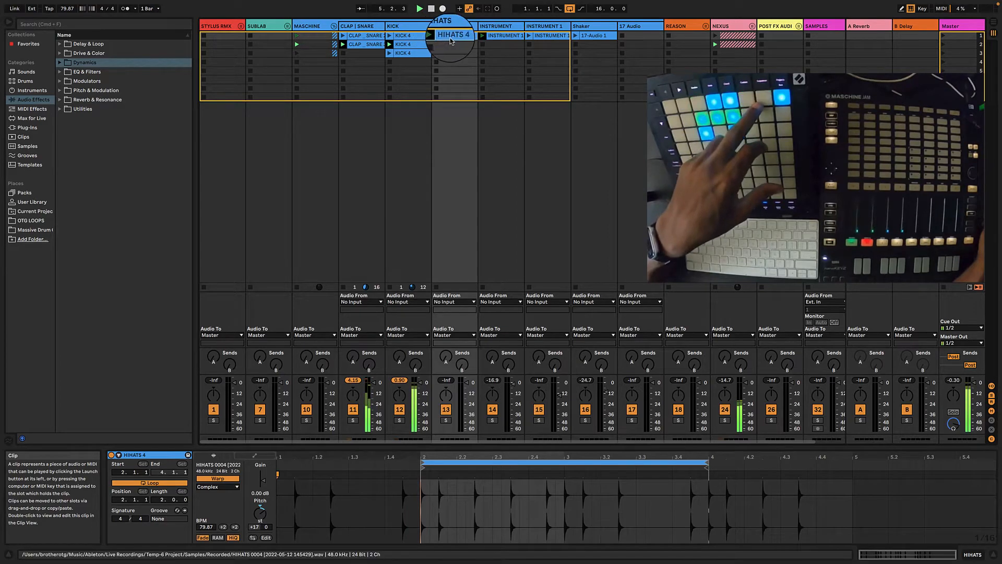
left_click(482, 45)
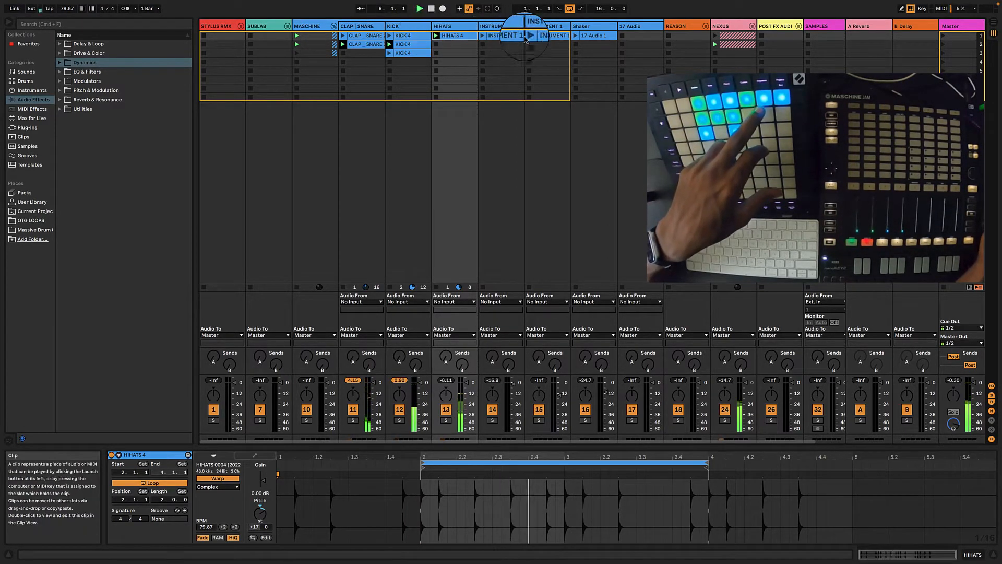
left_click(575, 36)
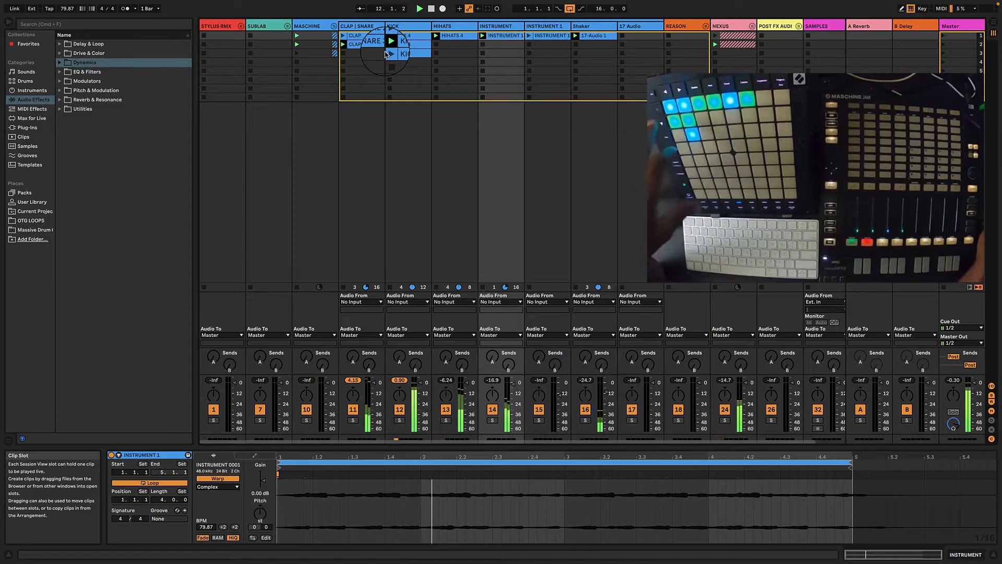
left_click(334, 26)
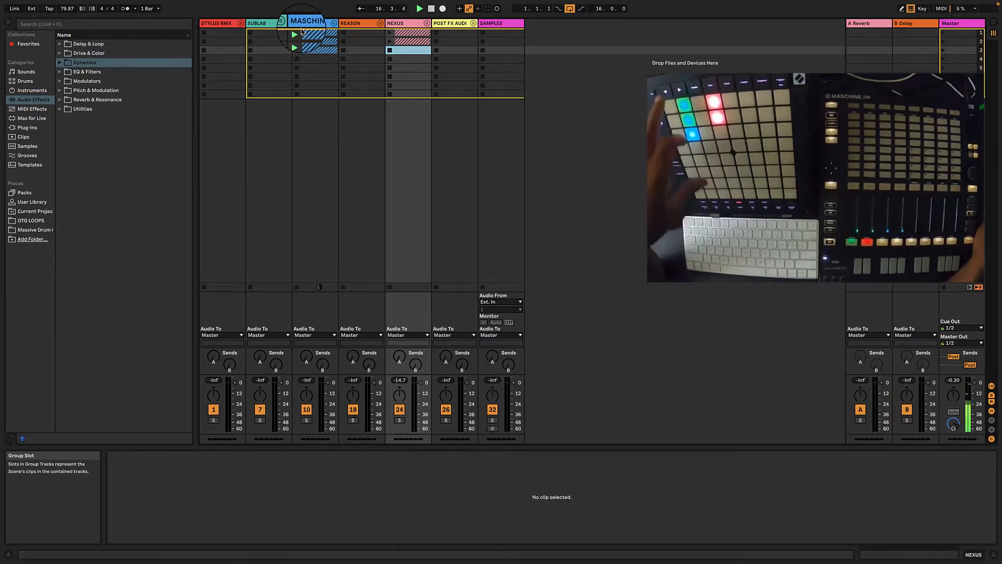
- Unfold the SUBLAB group, open the SubLab plug-in on the SUBLAB PLUG track, and arm that track for playing
left_click(286, 22)
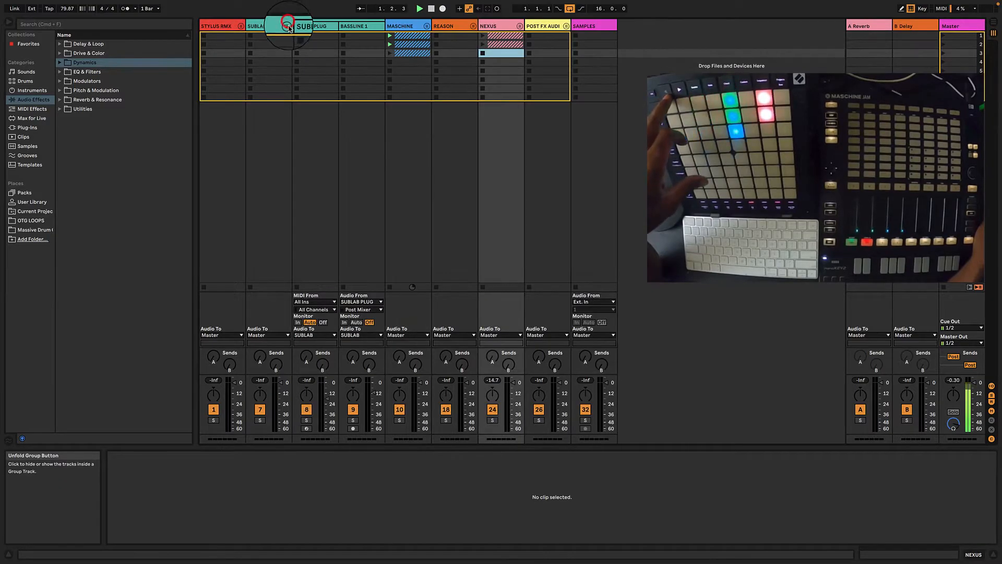
left_click(320, 27)
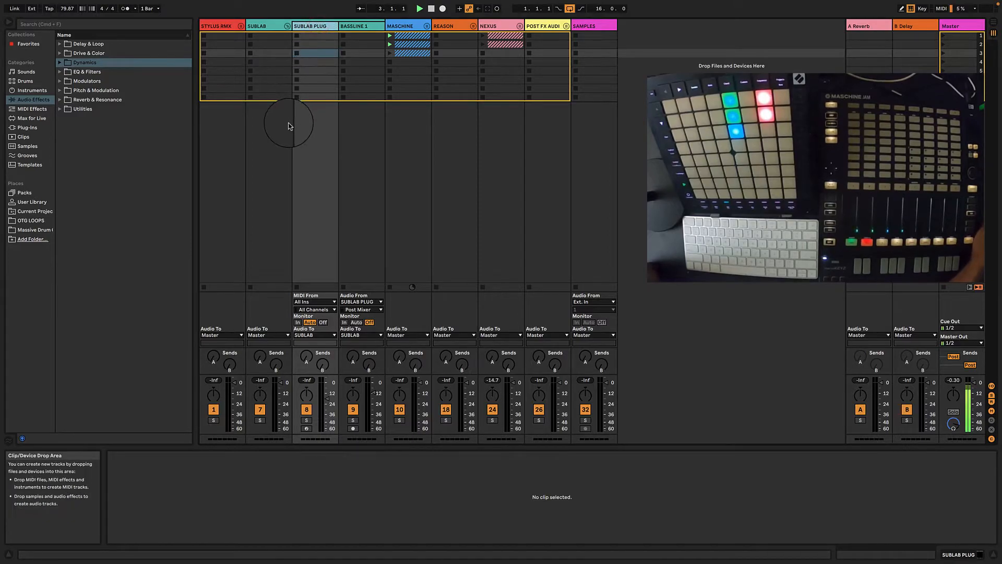
left_click(309, 28)
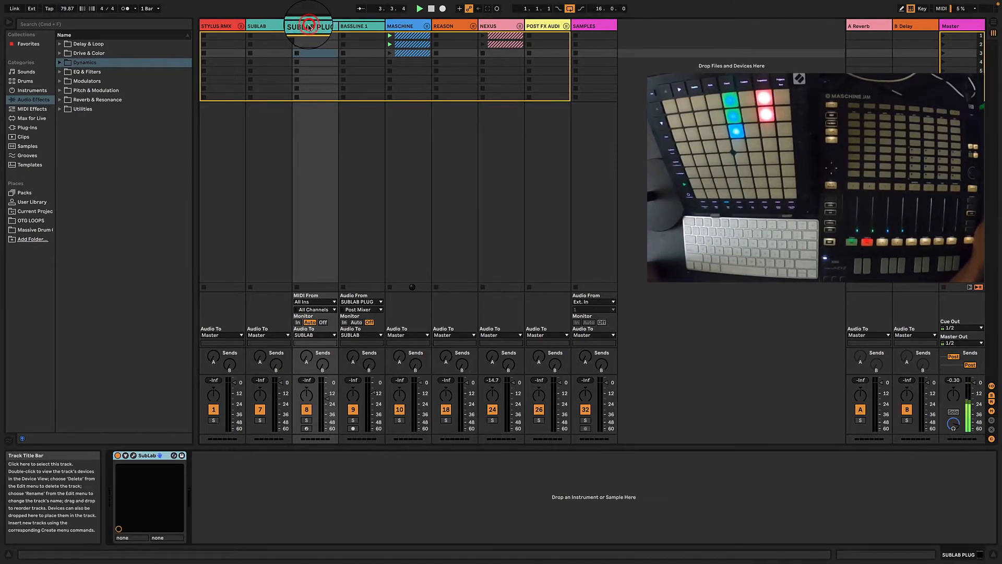
left_click(134, 455)
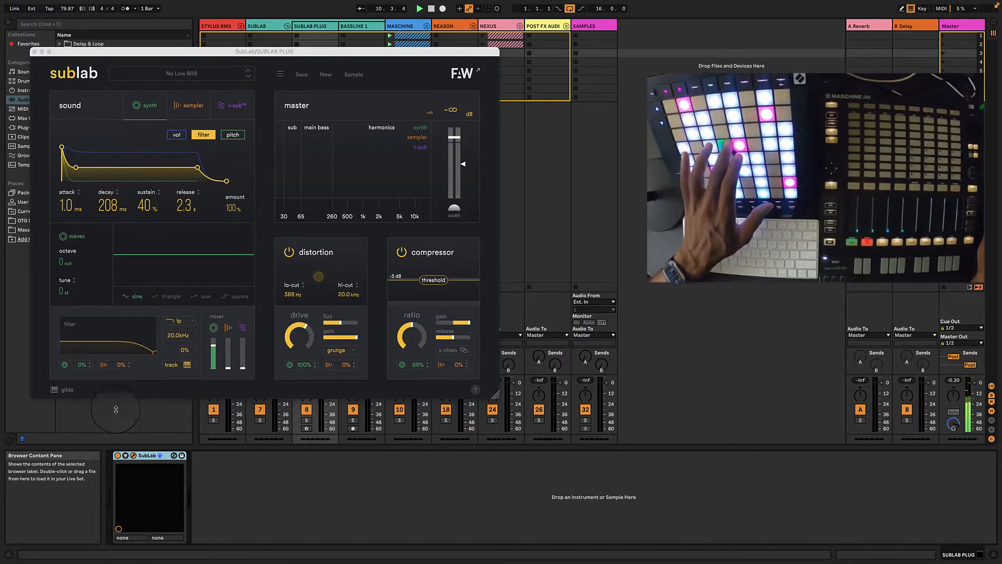
left_click_drag(162, 51, 531, 91)
left_click(306, 429)
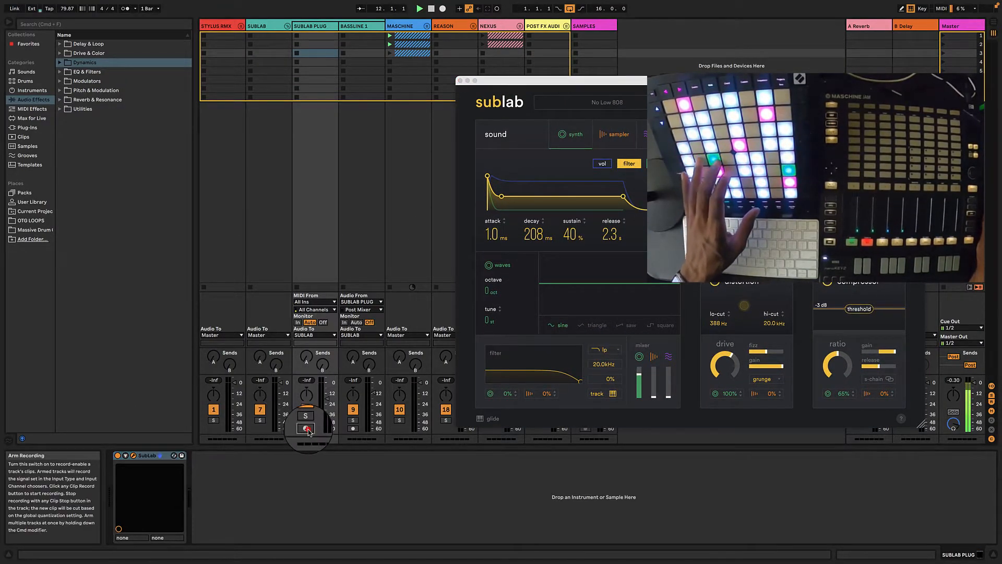
left_click_drag(541, 74, 253, 110)
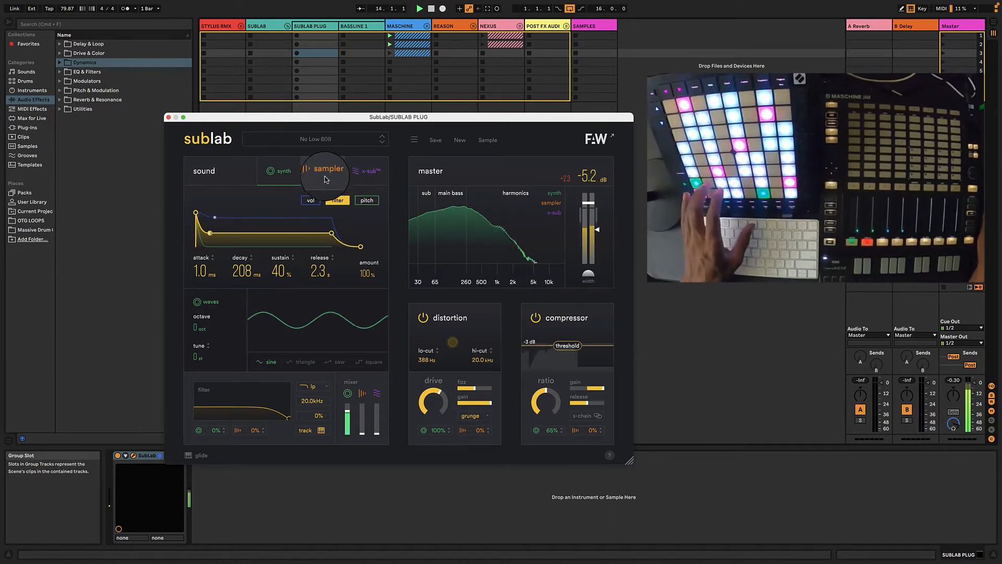
- Audition SubLab presets, including 808 Kapper, 5% Tint, 808 Mo, 808 Nascar, 808 Whole Lotta and 808 Top Off
left_click(325, 139)
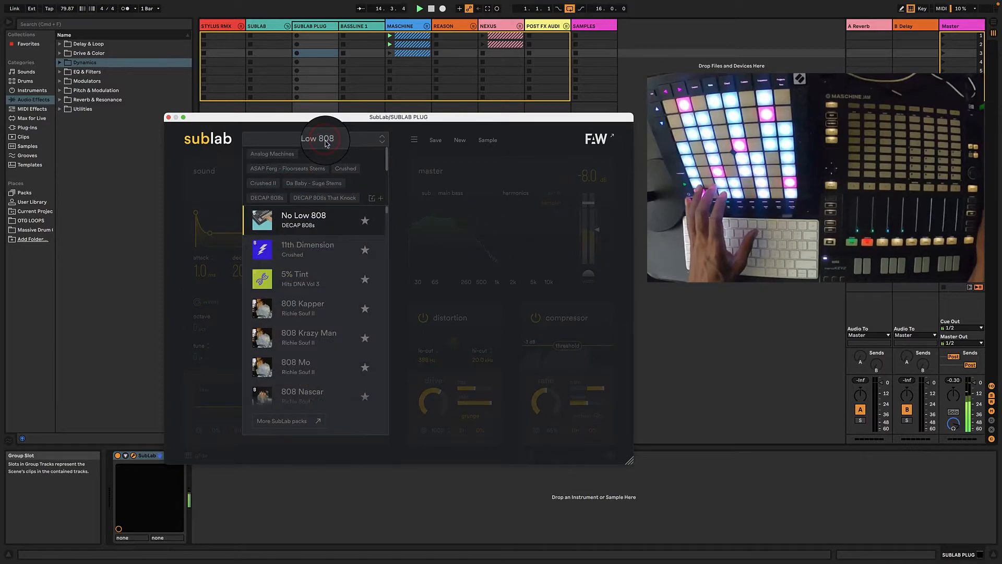
left_click(310, 320)
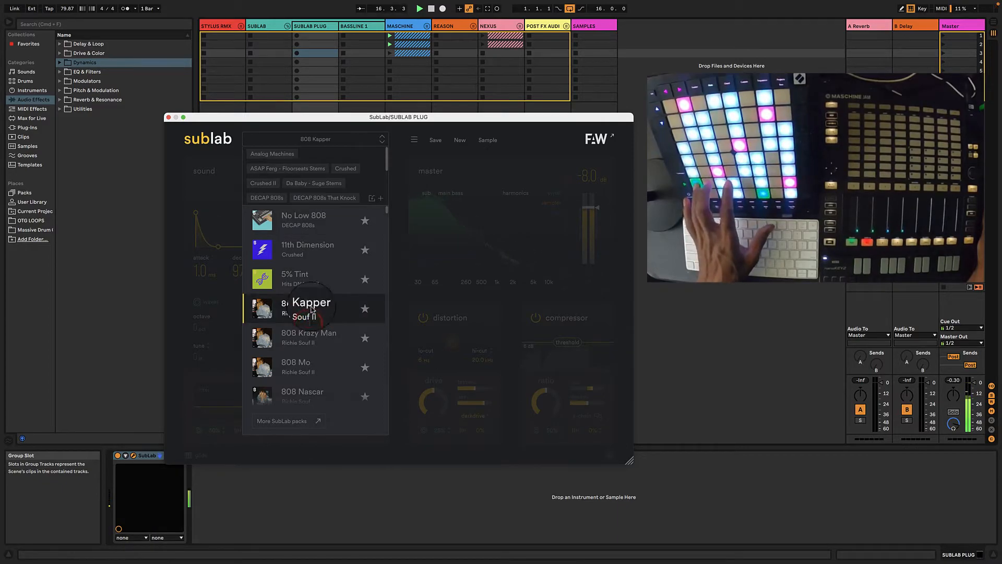
left_click(314, 276)
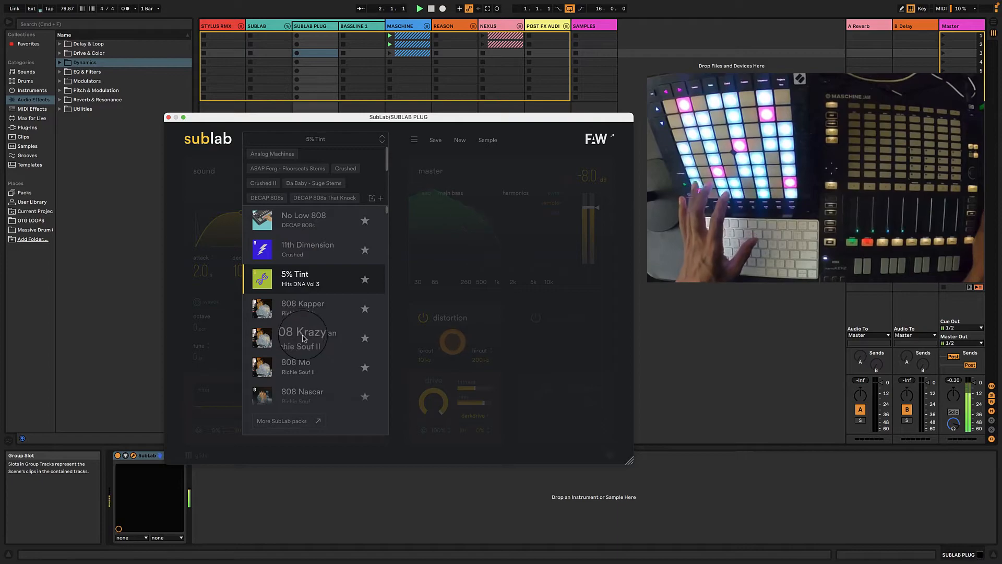
left_click(306, 359)
left_click(314, 394)
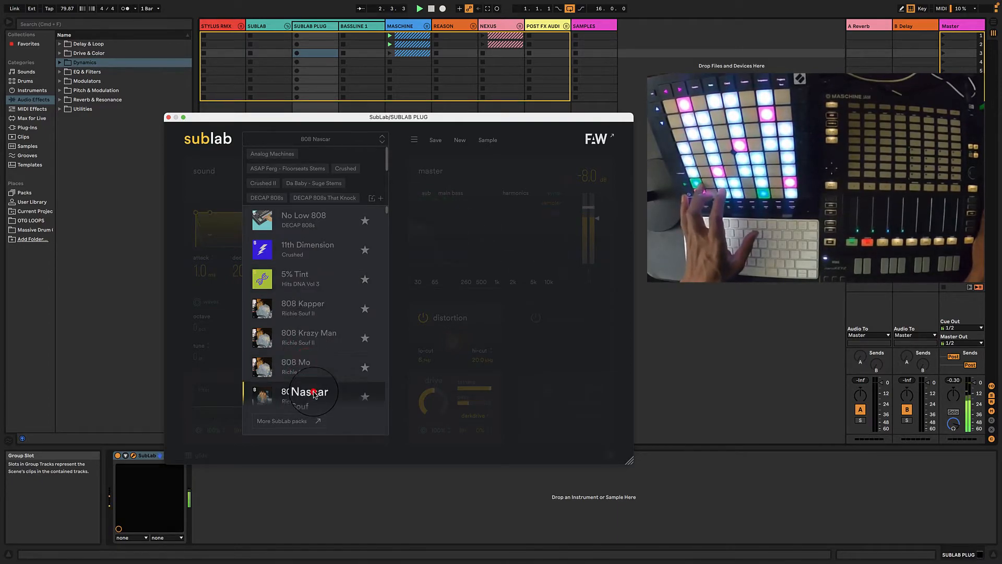
scroll(311, 351, "down", 5)
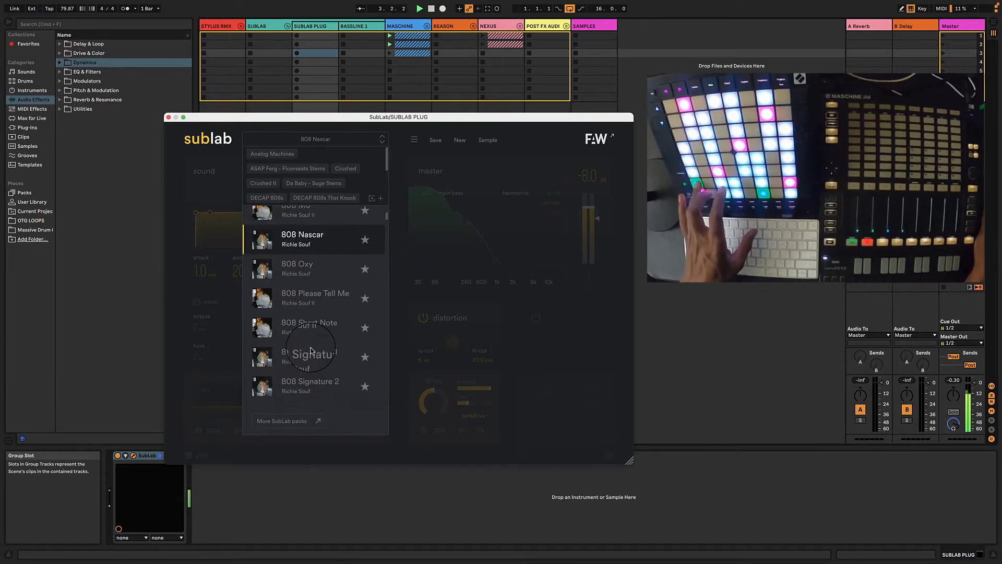
scroll(318, 354, "down", 5)
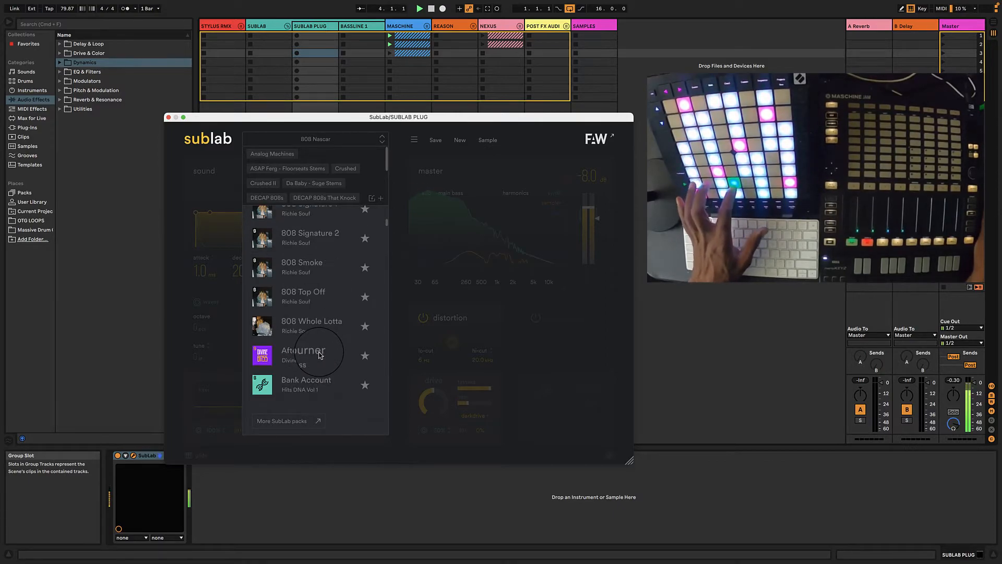
left_click(308, 323)
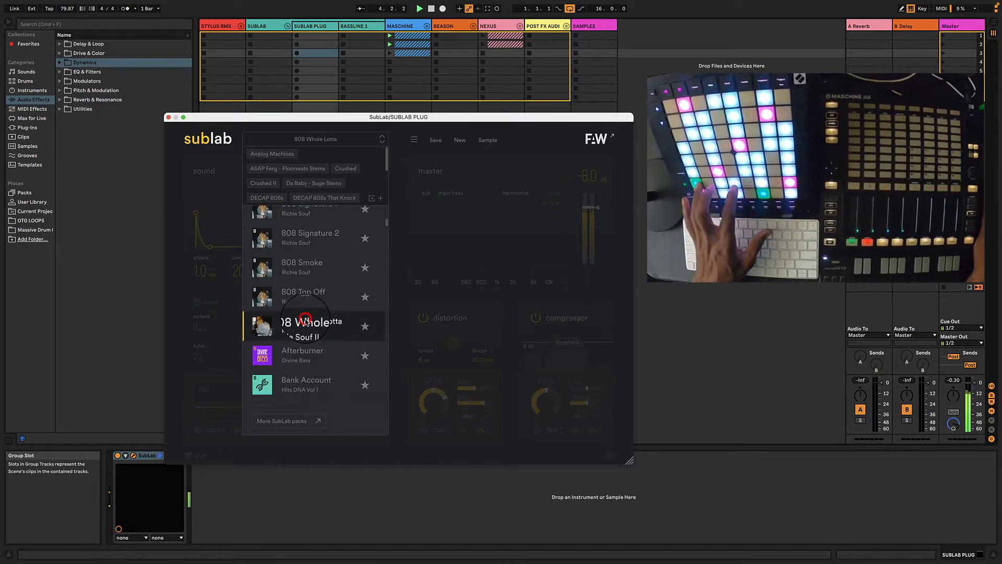
left_click(312, 293)
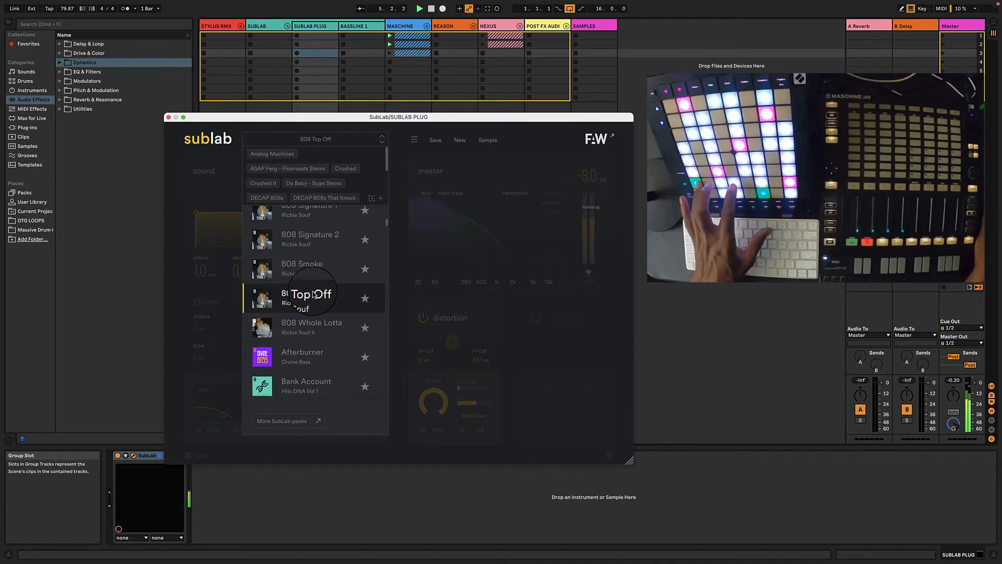
- Load the 808 Signature 1 preset in SubLab and close the plug-in window
scroll(313, 295, "up", 3)
left_click(312, 294)
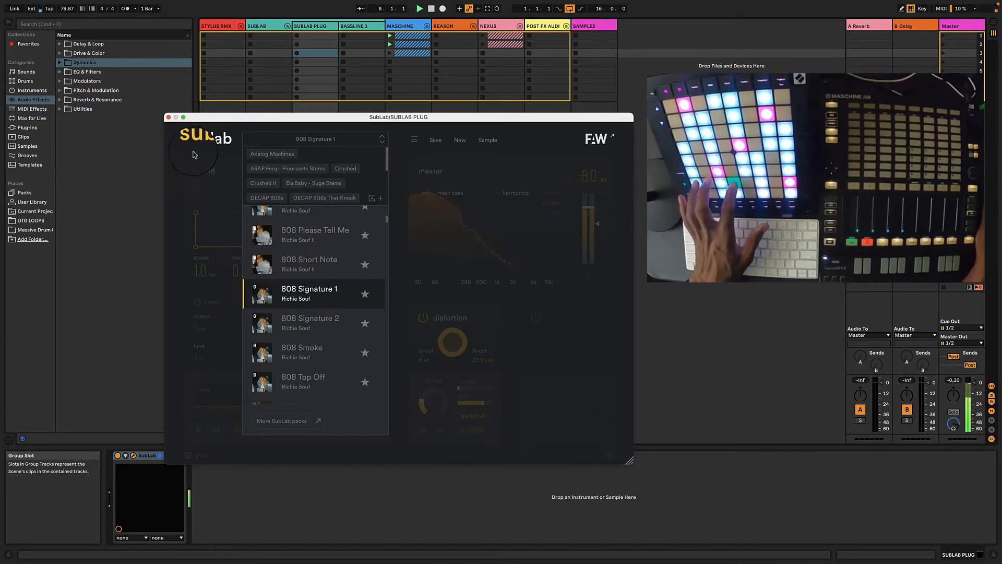
left_click(168, 117)
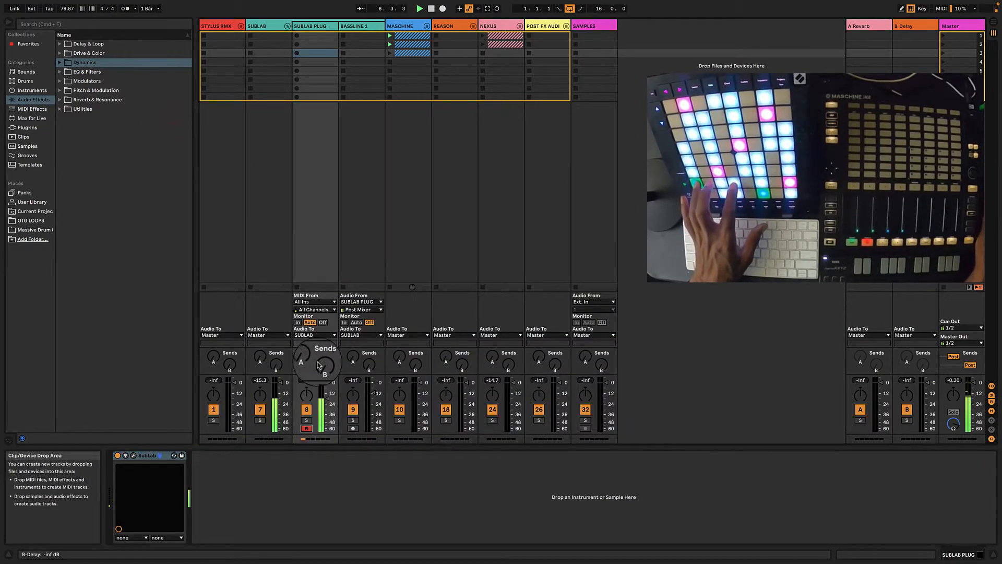
- Raise the SUBLAB PLUG track volume slightly and record the played bass line into the first clip slot of BASSLINE 1
left_click_drag(327, 398, 328, 395)
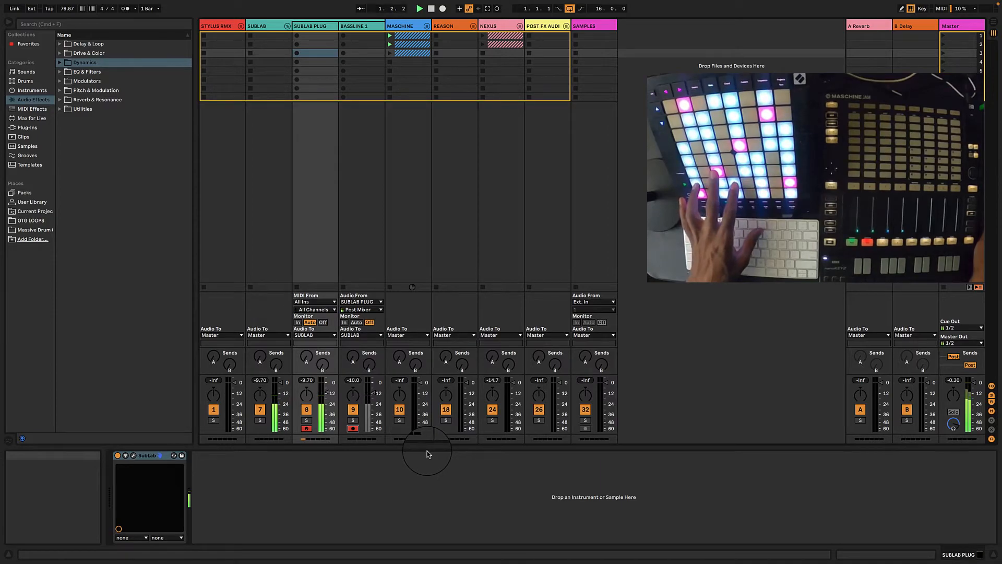
left_click(431, 9)
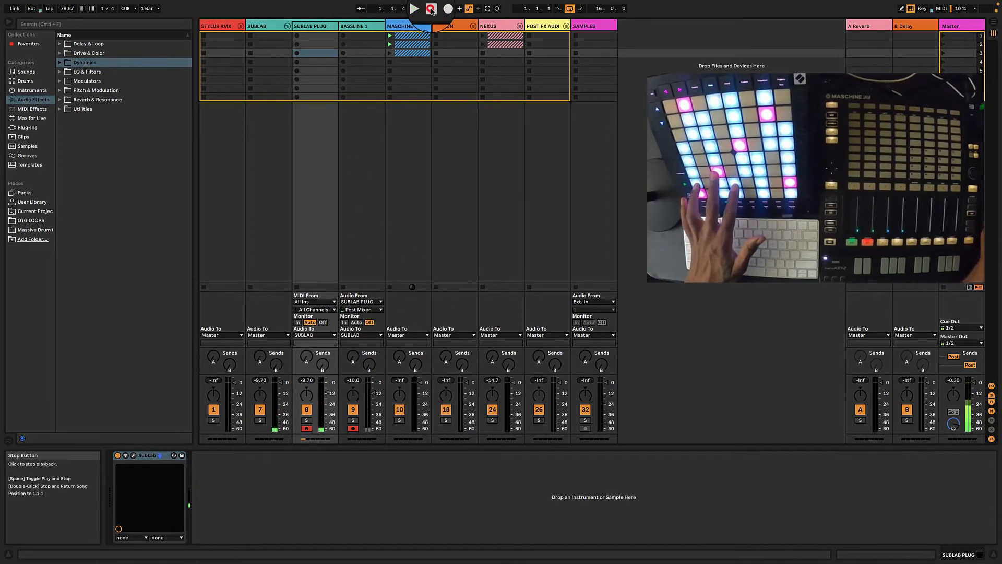
left_click(343, 36)
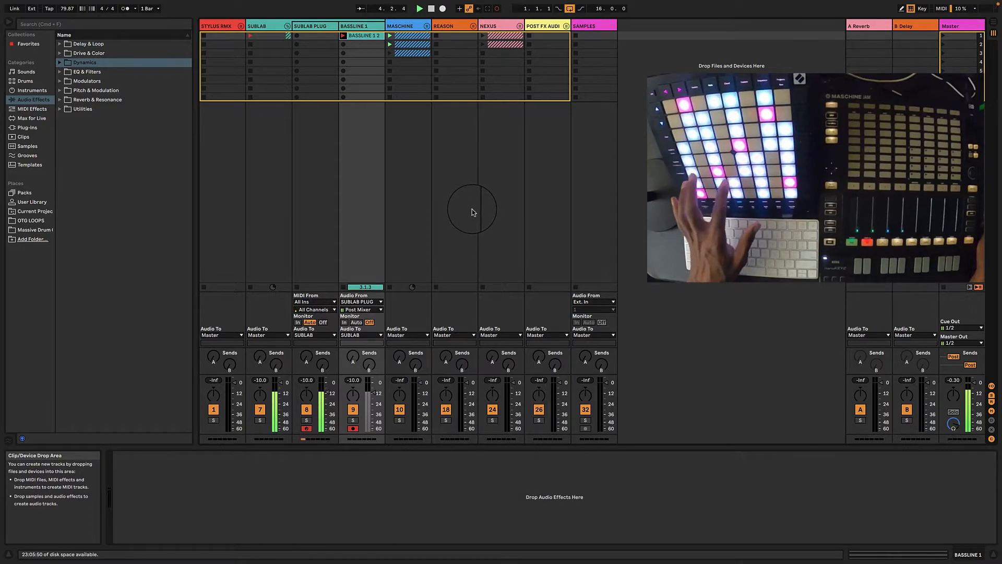
left_click(343, 287)
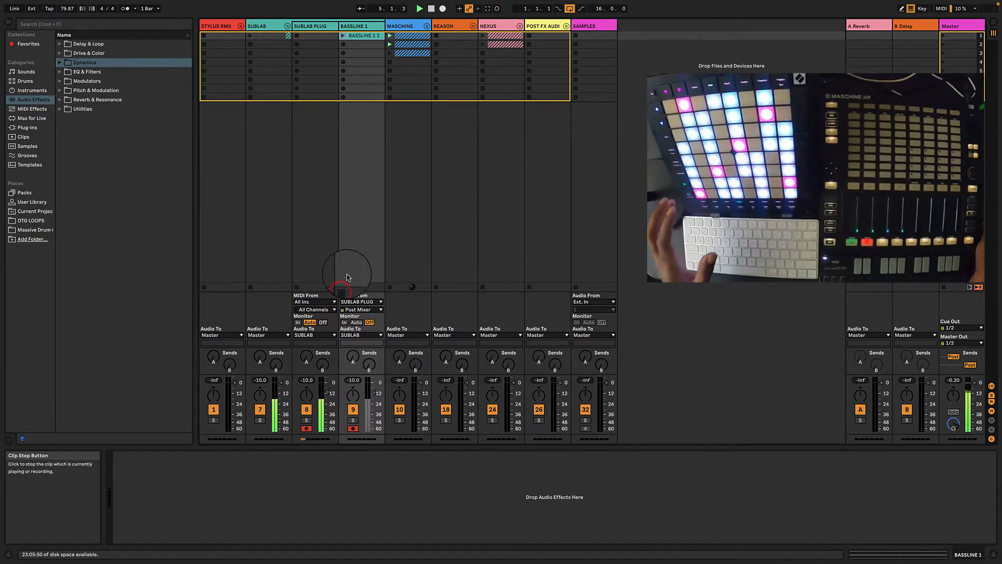
- Launch the recorded BASSLINE 1 clip, setting its gain to 4.88 dB and raising the track volume slightly
left_click(350, 37)
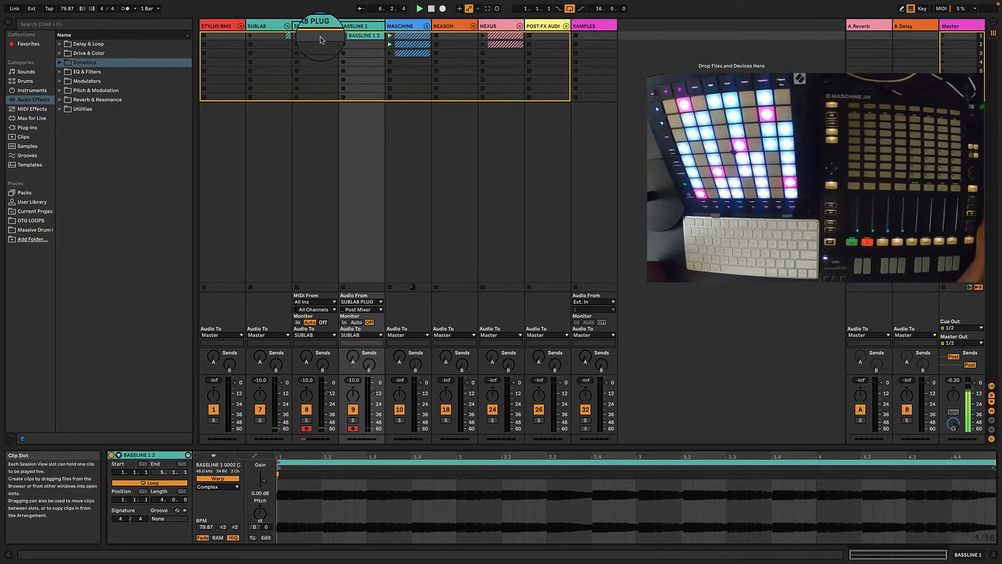
left_click(343, 36)
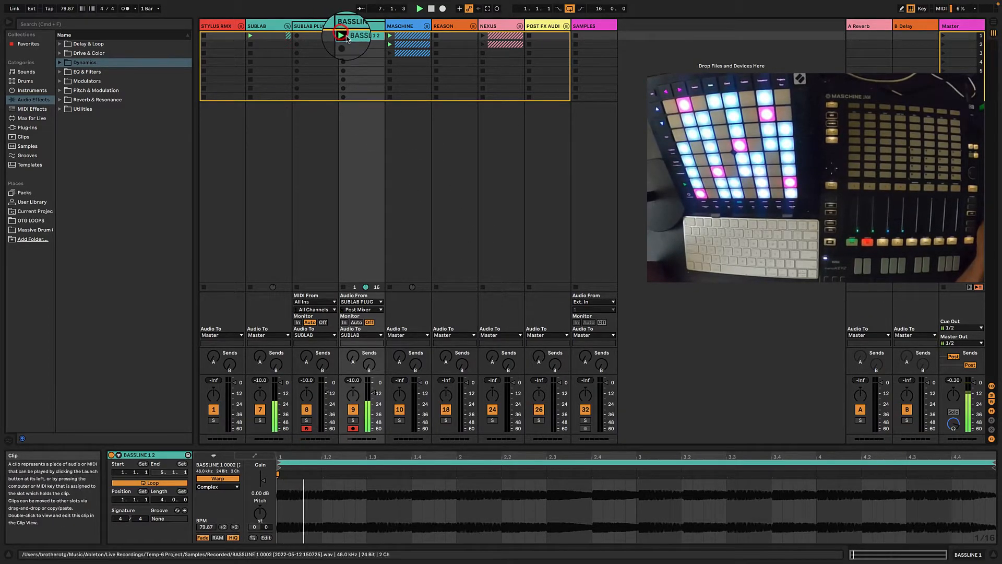
mouse_move(265, 492)
left_mouse_down()
mouse_move(265, 470)
mouse_move(265, 478)
left_mouse_up()
left_click_drag(374, 392, 372, 388)
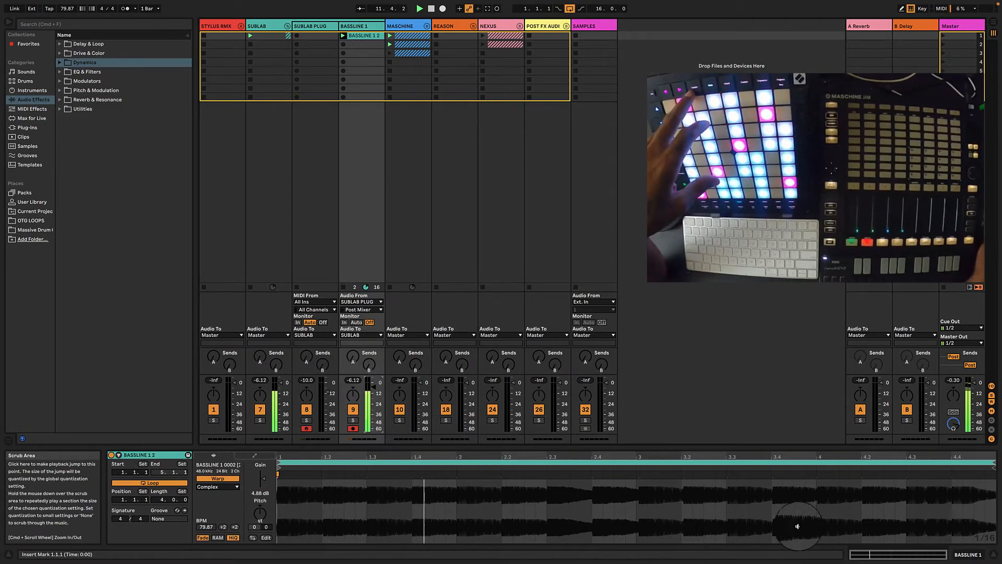
- Add warp markers at 4.3 and 4.4 in the bass clip and shift the marker between them slightly later onto the grid
left_click_drag(838, 456, 838, 469)
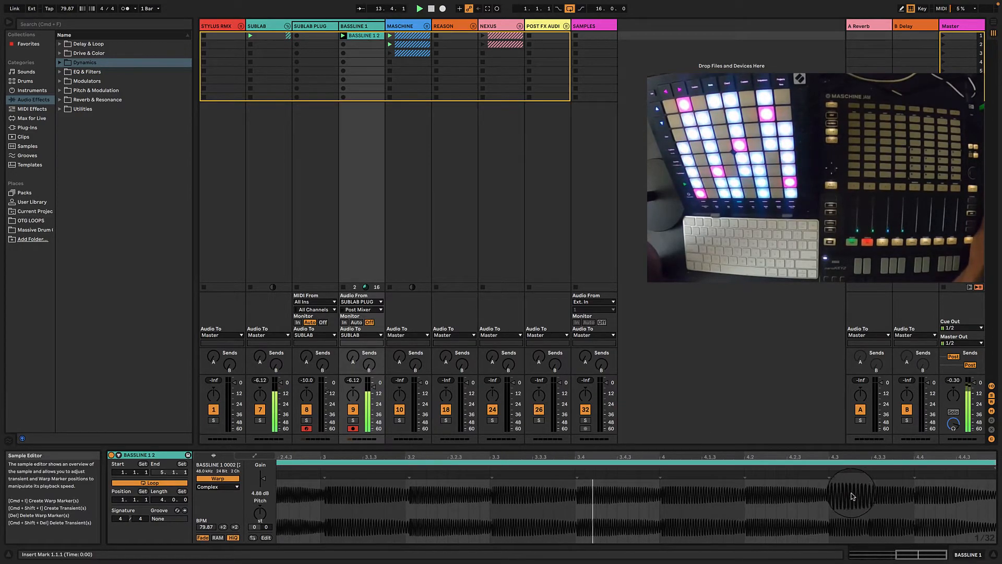
left_click(829, 474)
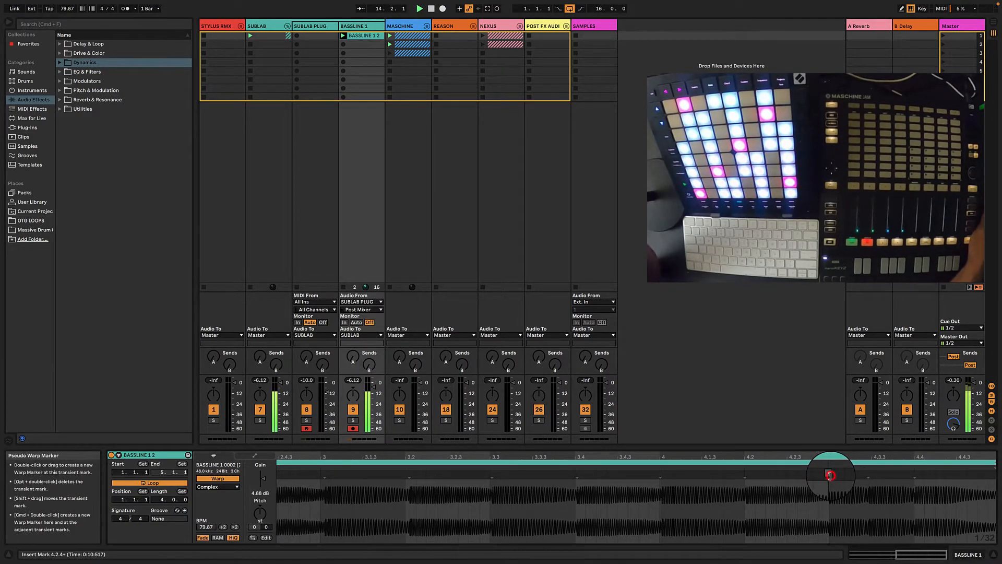
double_click(868, 474)
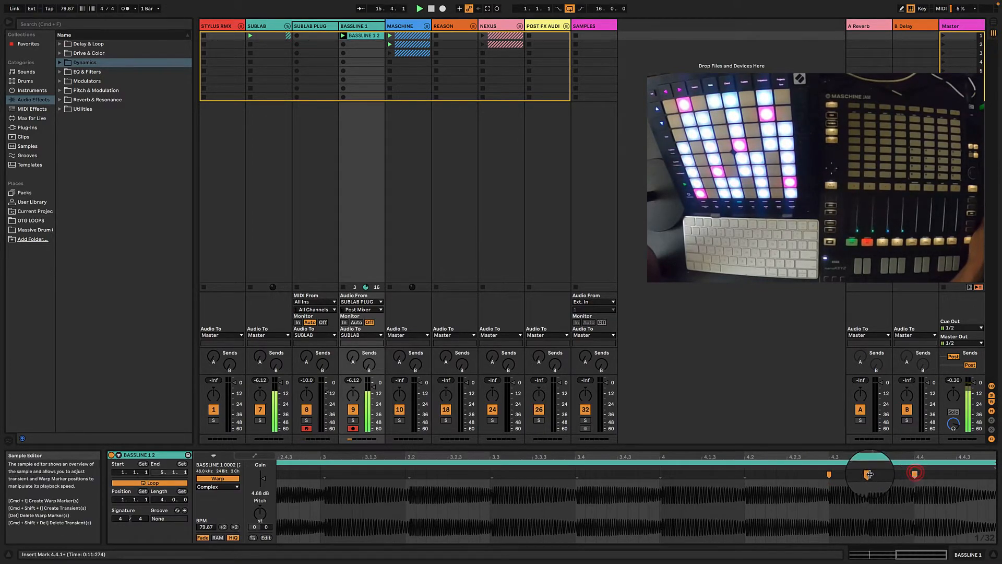
left_click_drag(868, 474, 872, 473)
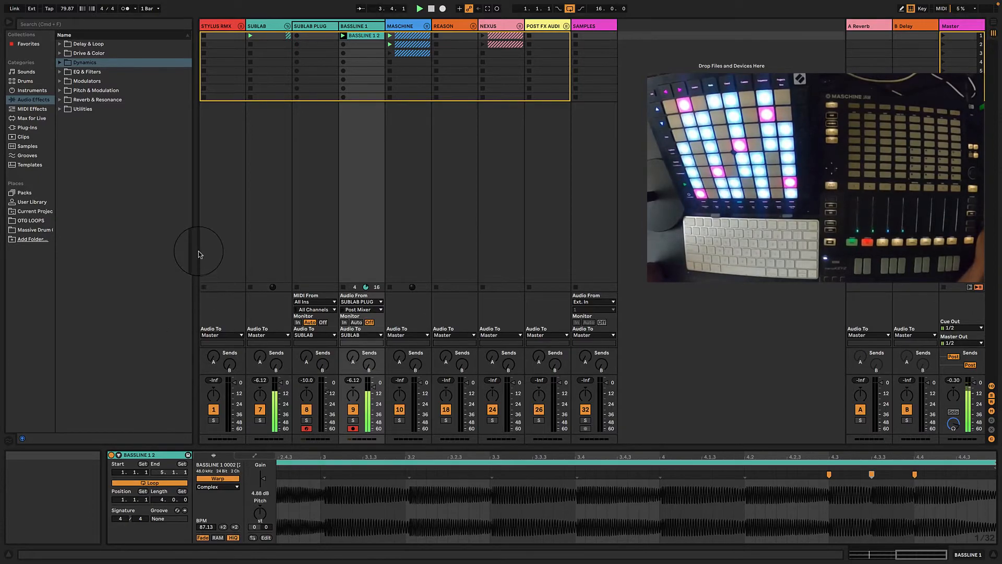
- Fold the SUBLAB group
left_click(304, 27)
right_click(304, 28)
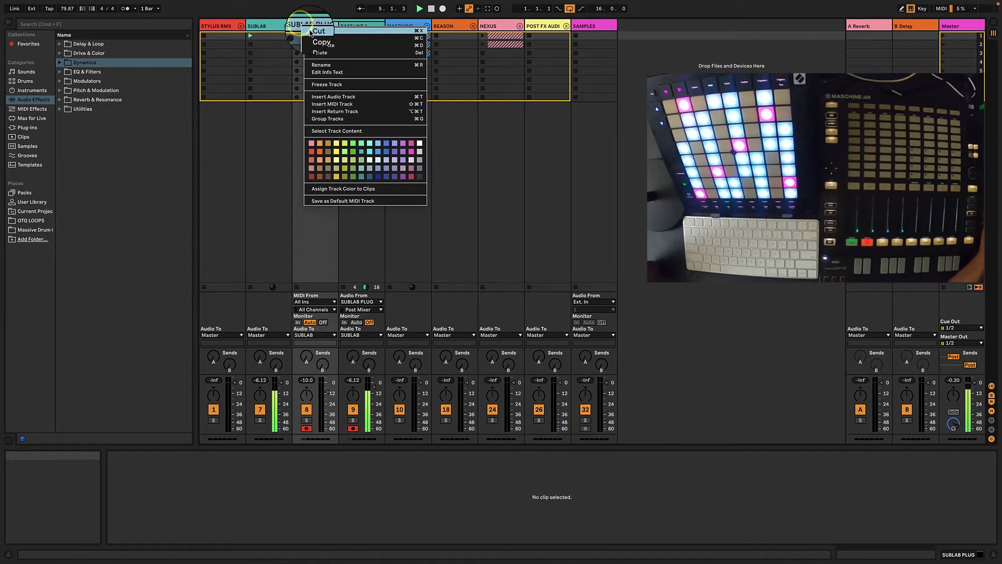
left_click(286, 30)
left_click(287, 28)
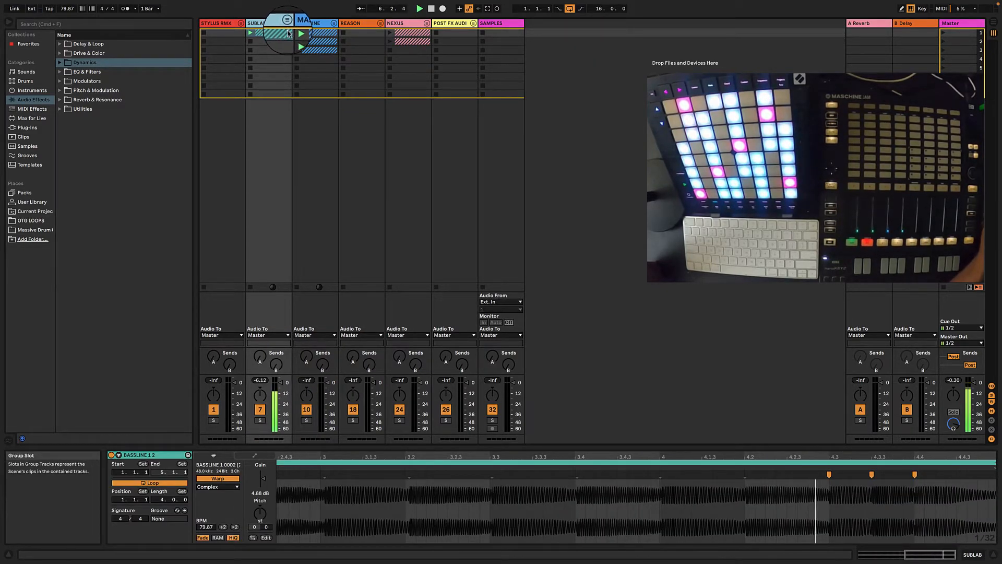
- Launch the MASCHINE group's third-scene clip with the NEXUS group's second-scene clip, and switch back to the whole first scene
left_click(297, 50)
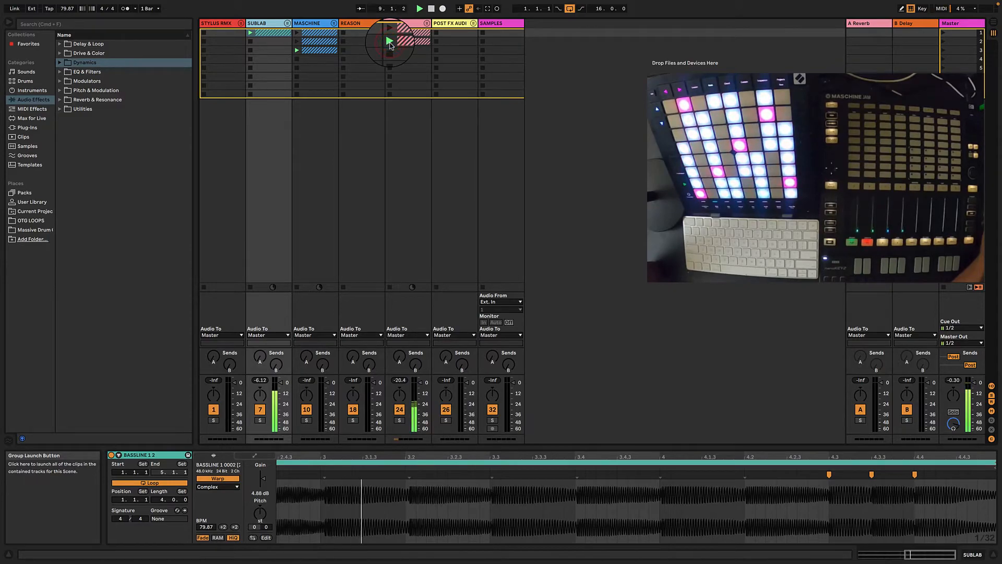
left_click(946, 34)
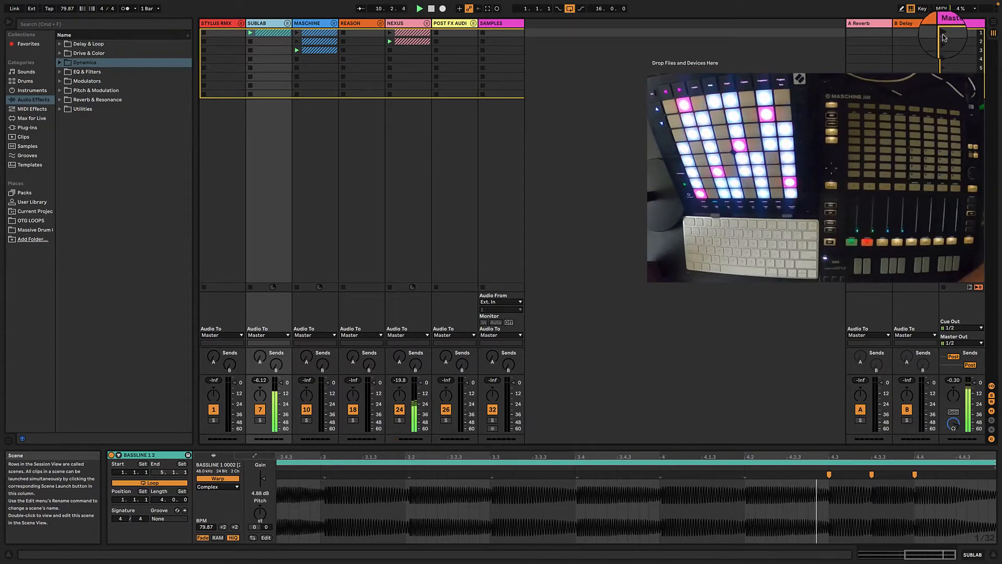
left_click(942, 34)
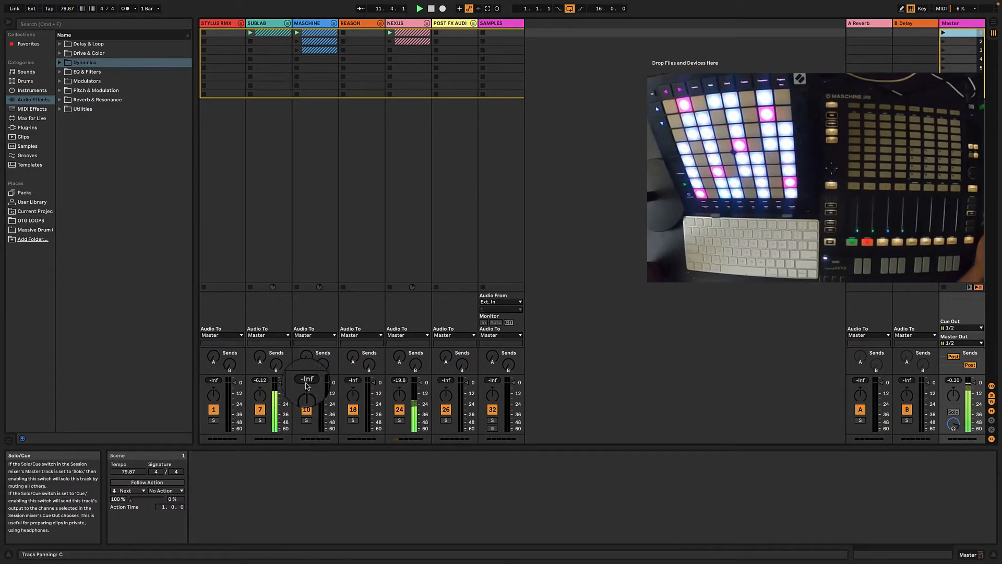
- Unfold the MASCHINE and SUBLAB groups to check their playing tracks, and fold both groups again
left_click(333, 24)
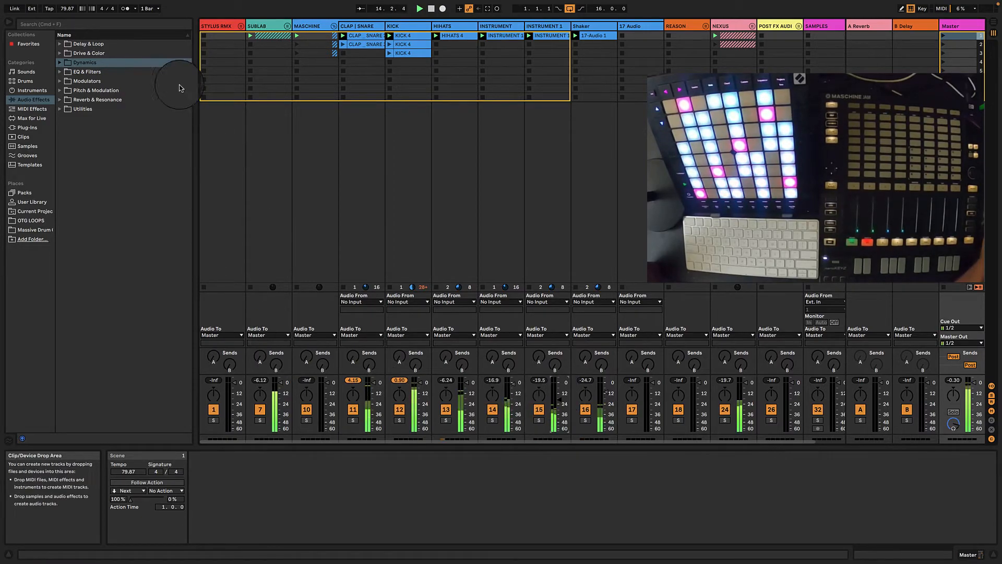
left_click(288, 27)
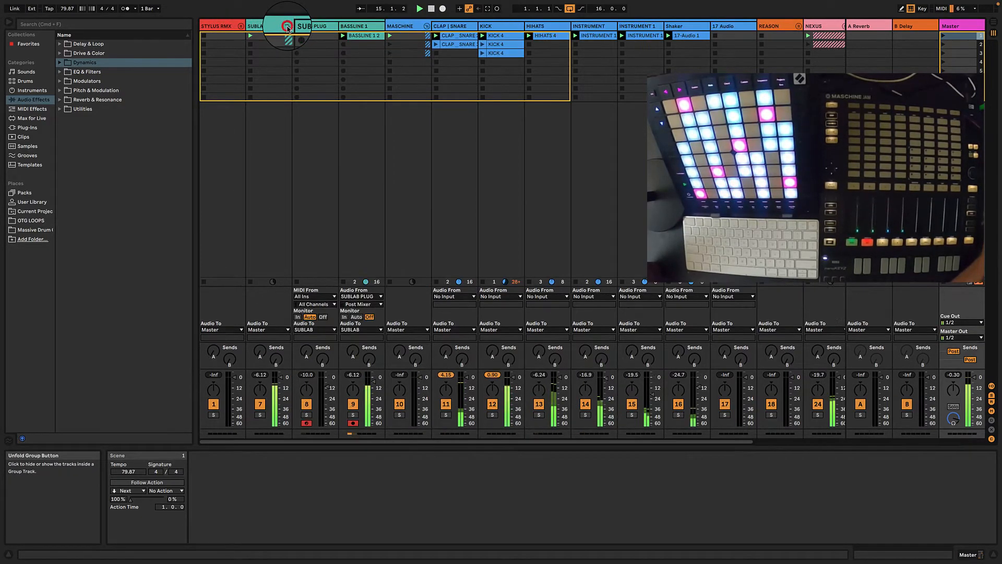
left_click(287, 27)
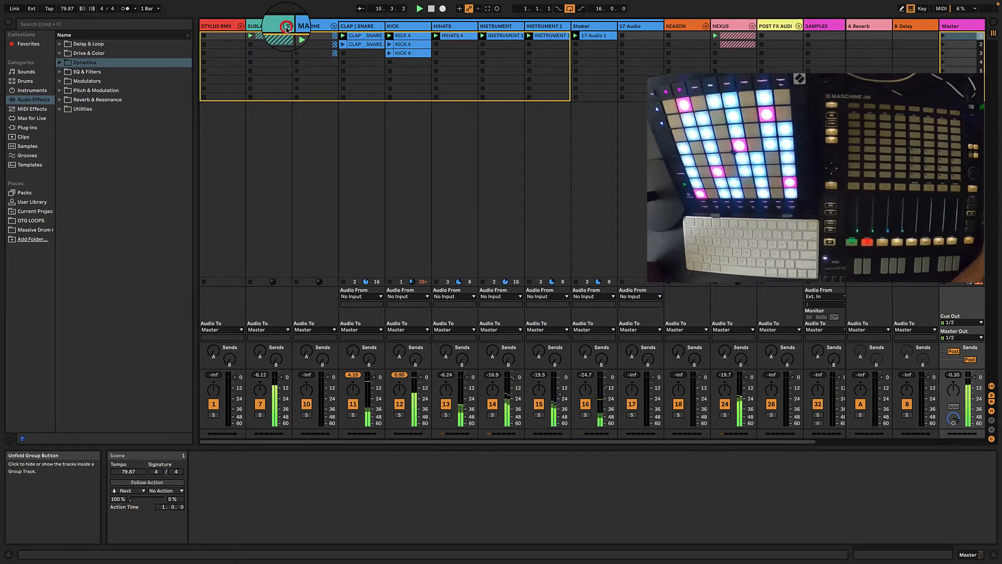
left_click(334, 25)
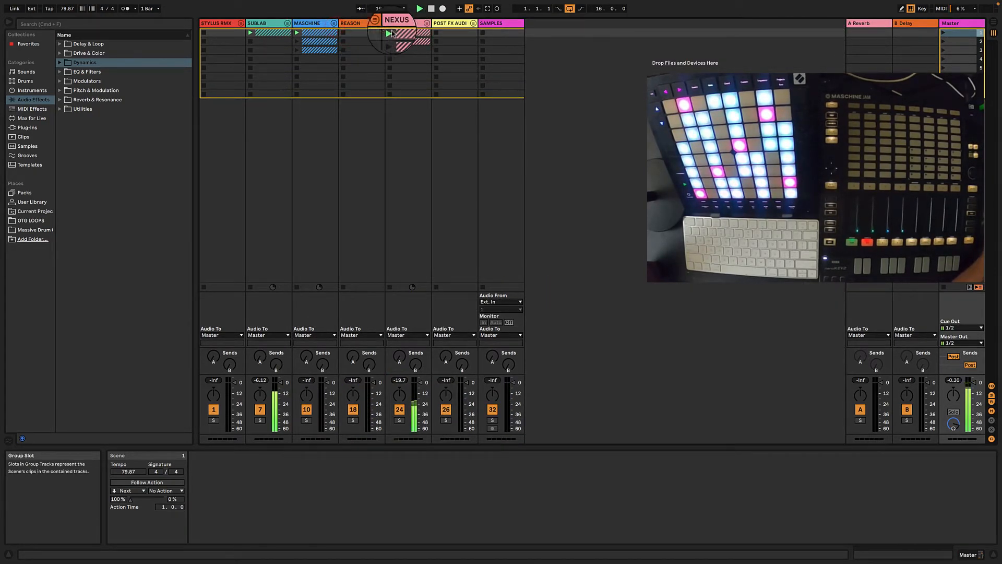
- Delete the unused REASON and STYLUS RMX groups and stop playback
left_click(354, 28)
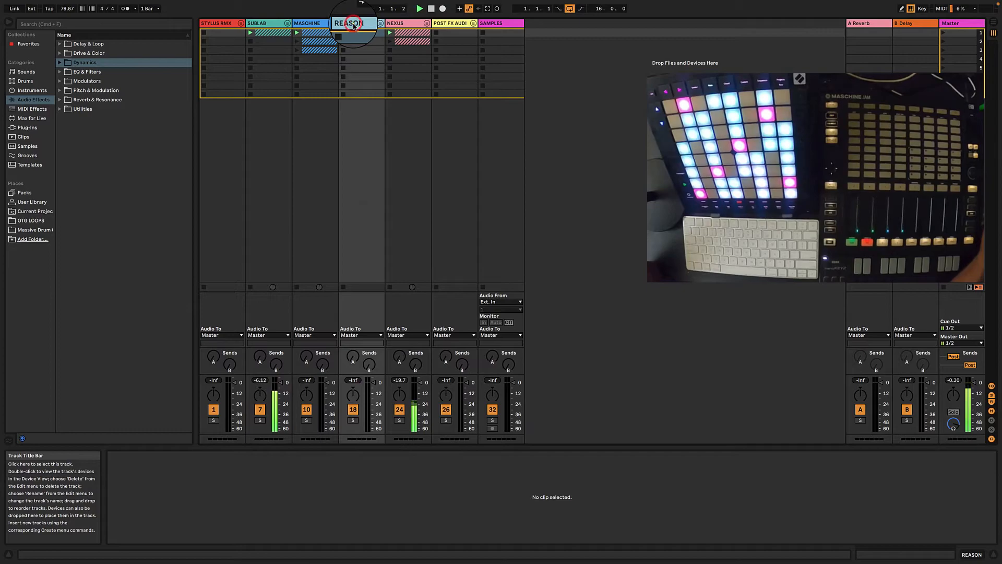
right_click(355, 26)
left_click(372, 51)
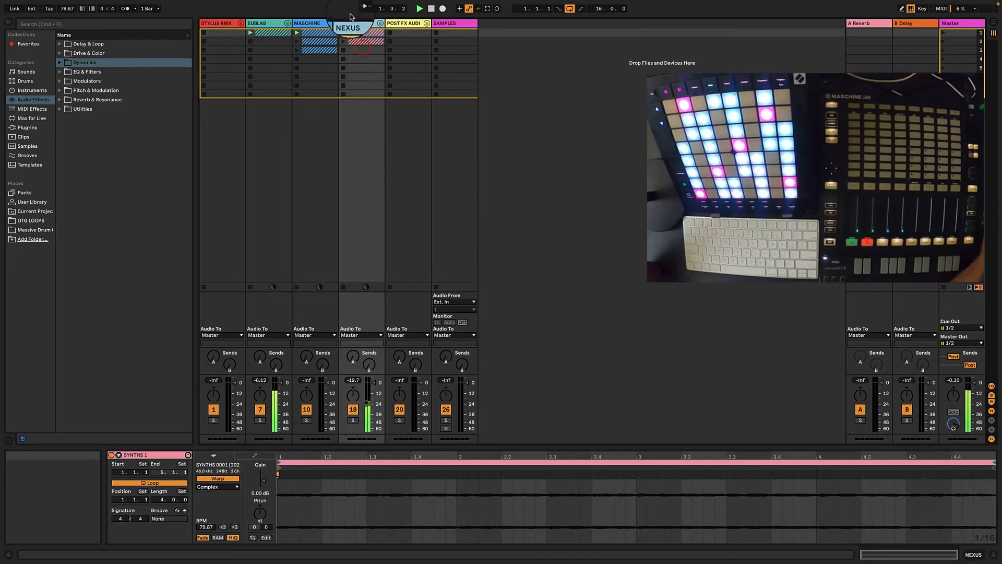
left_click(225, 25)
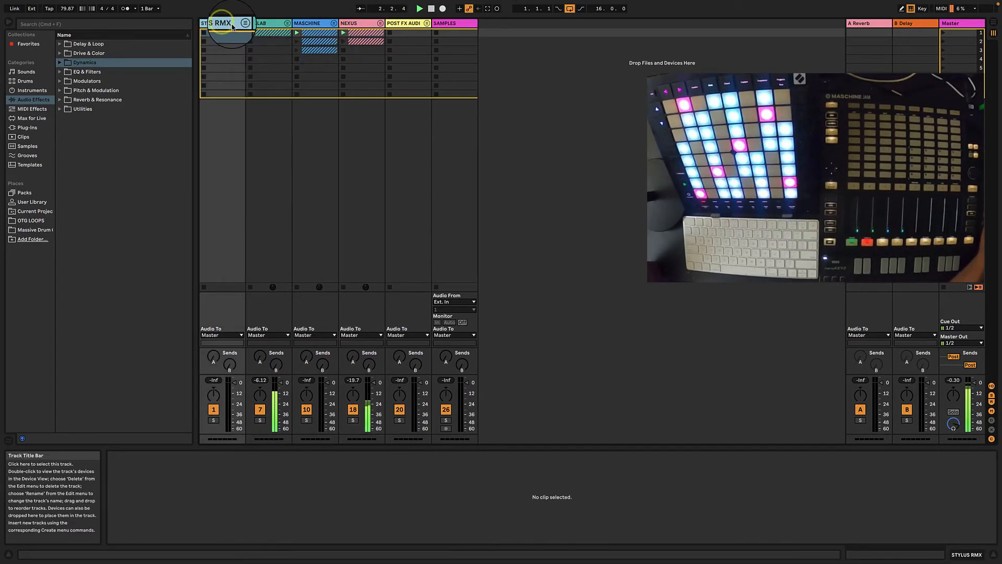
right_click(226, 26)
left_click(249, 52)
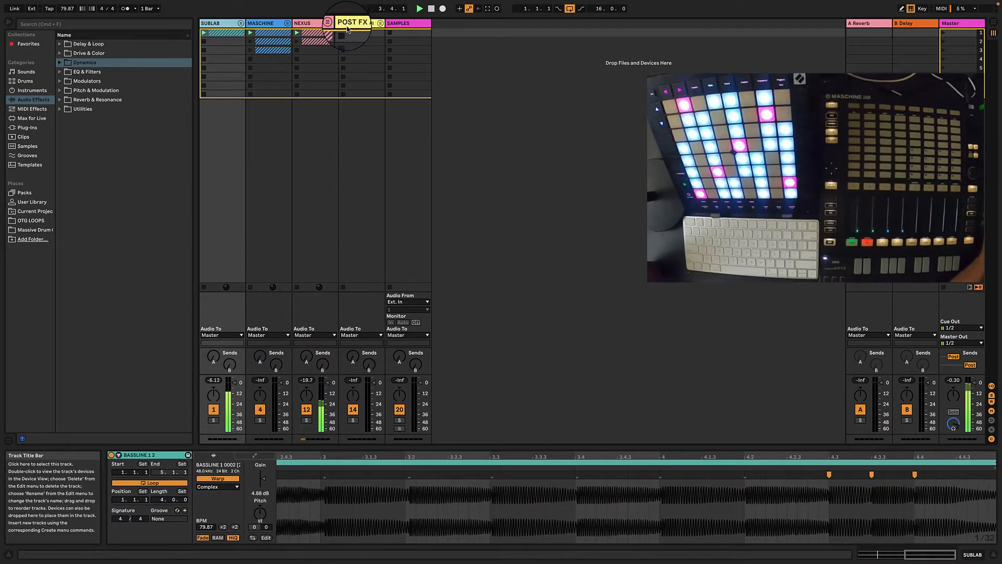
left_click(431, 8)
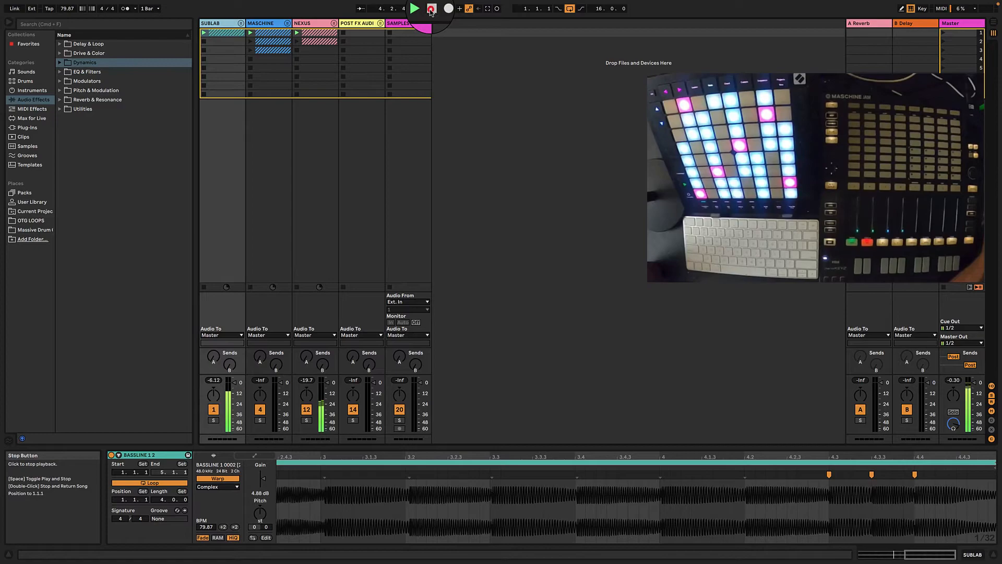
- Unfold the MASCHINE group and remove the KICK 4 clips from the KICK track's second and third scenes
left_click(287, 24)
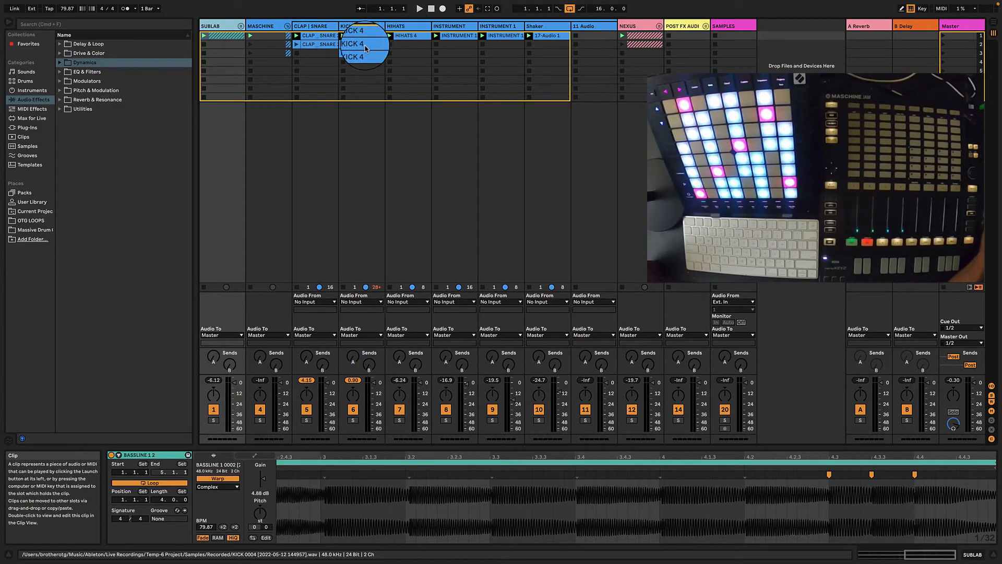
left_click(364, 44)
right_click(364, 45)
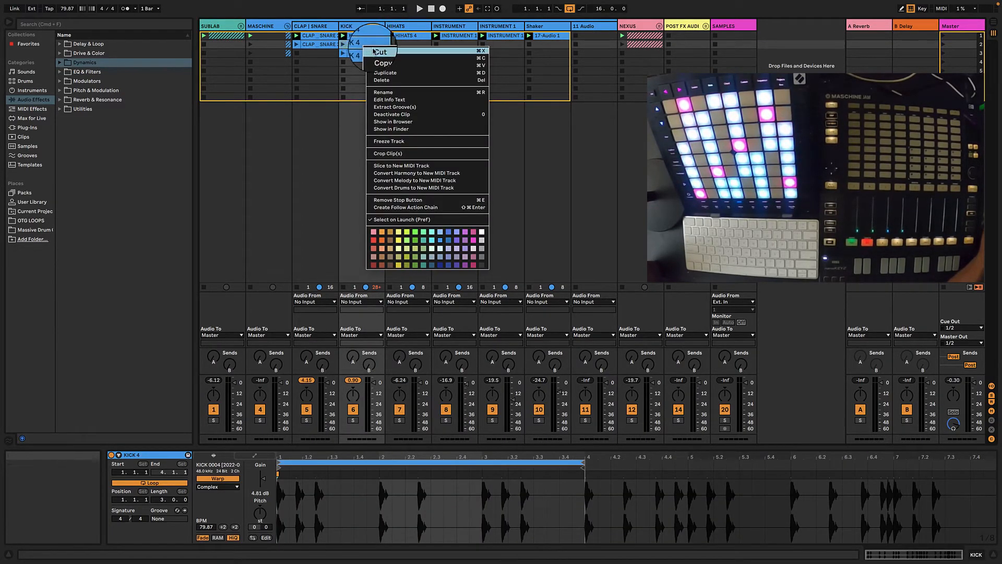
left_click(380, 50)
right_click(364, 53)
left_click(376, 58)
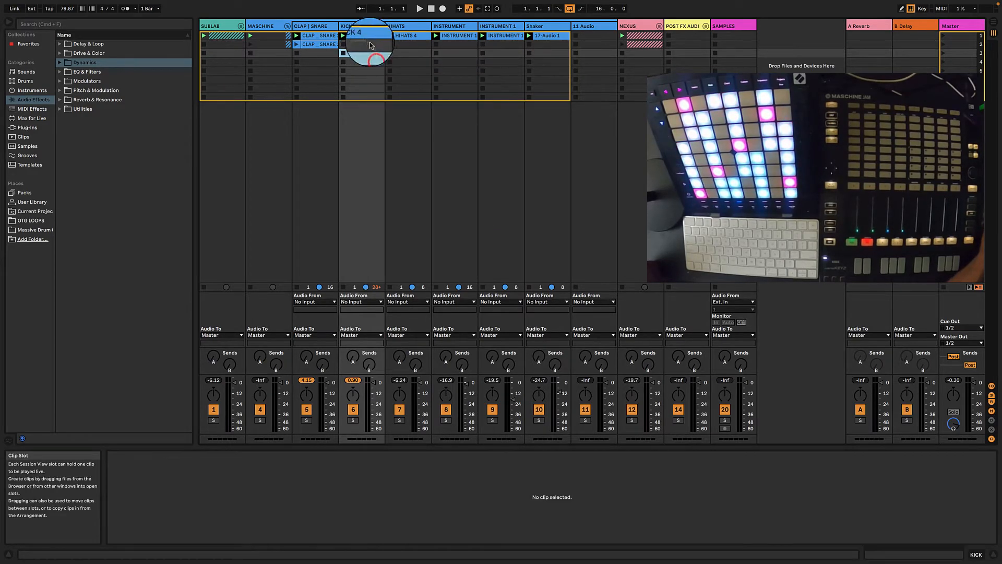
left_click(361, 35)
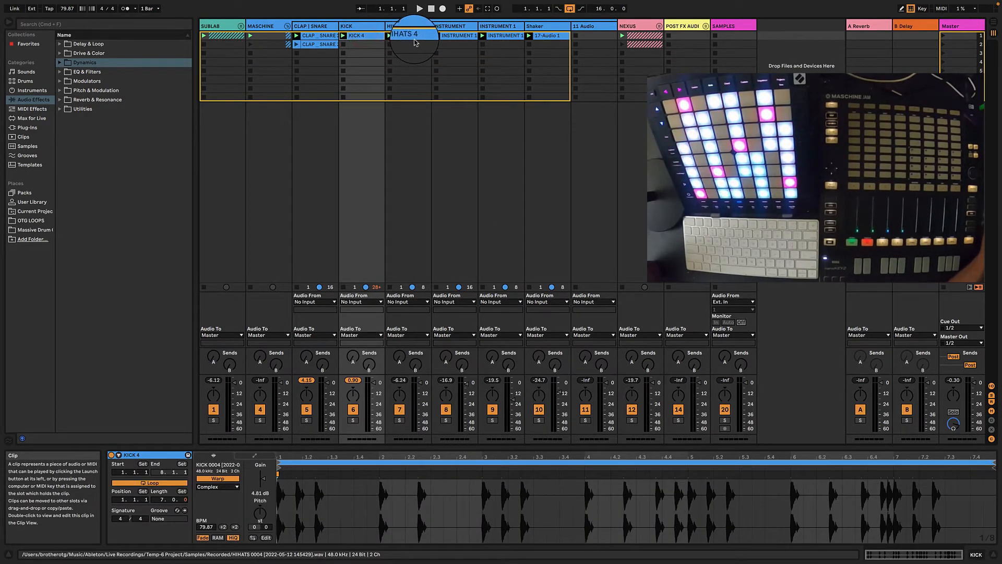
- Rename the CLAP | SNARE track's second-scene clip STACK and move it to the first scene, with the original clip placed in the fourth scene
left_click(313, 44)
right_click(313, 45)
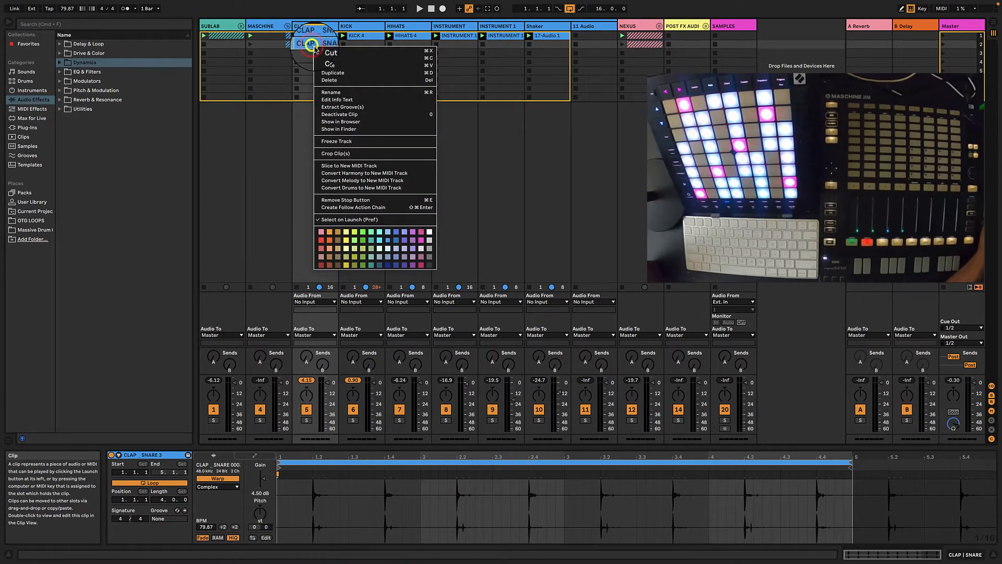
left_click(339, 92)
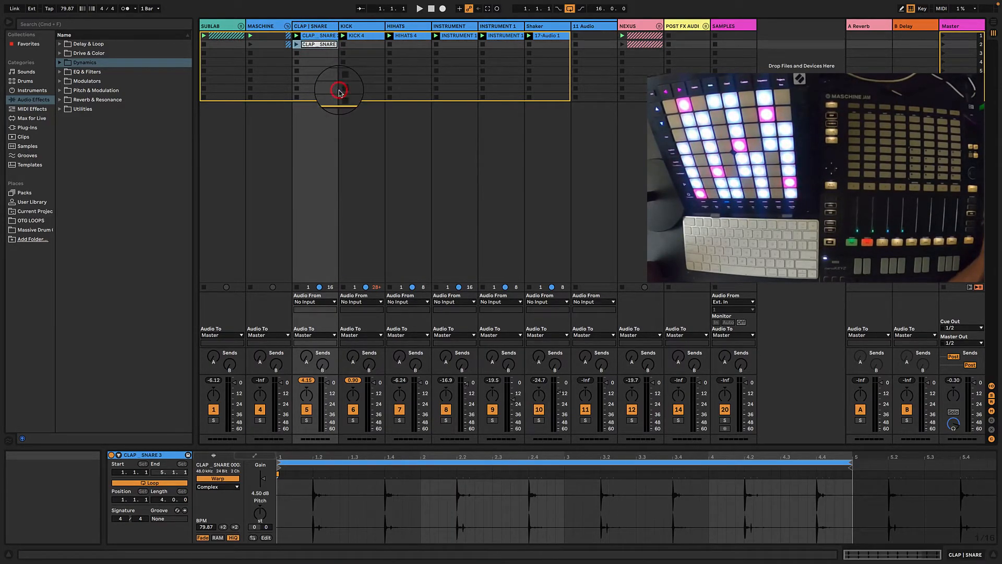
type("STACK")
key("Return")
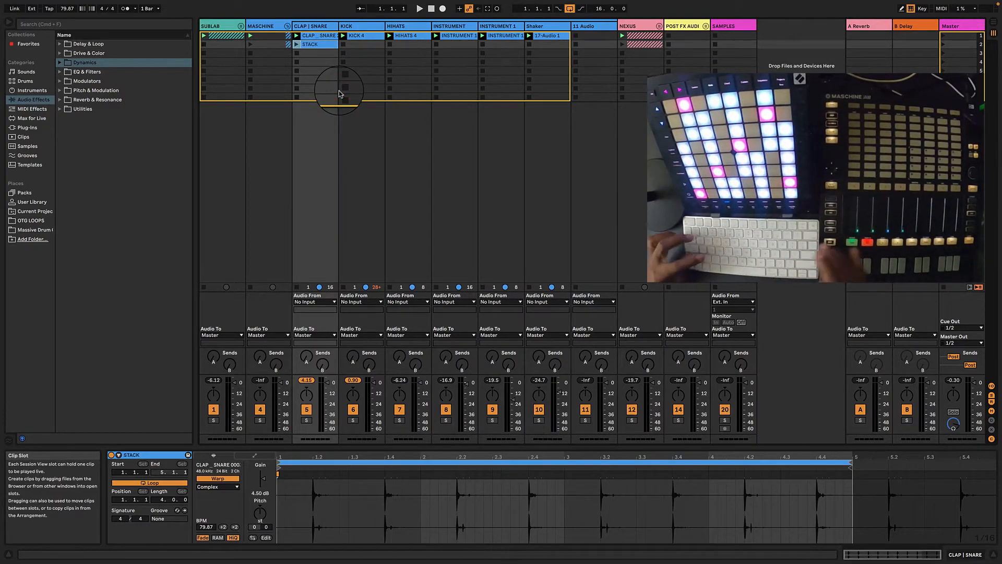
mouse_move(309, 45)
left_mouse_down()
mouse_move(311, 61)
mouse_move(309, 37)
mouse_move(322, 37)
left_mouse_up()
- Copy all of the MASCHINE group's first-scene clips into the second and third scenes
right_click(270, 36)
right_click(268, 45)
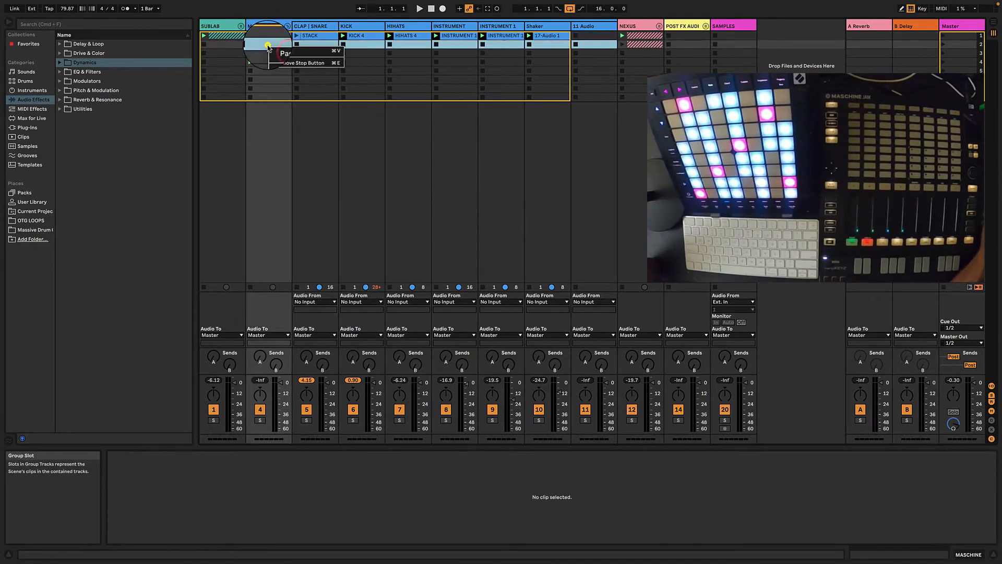
left_click(286, 54)
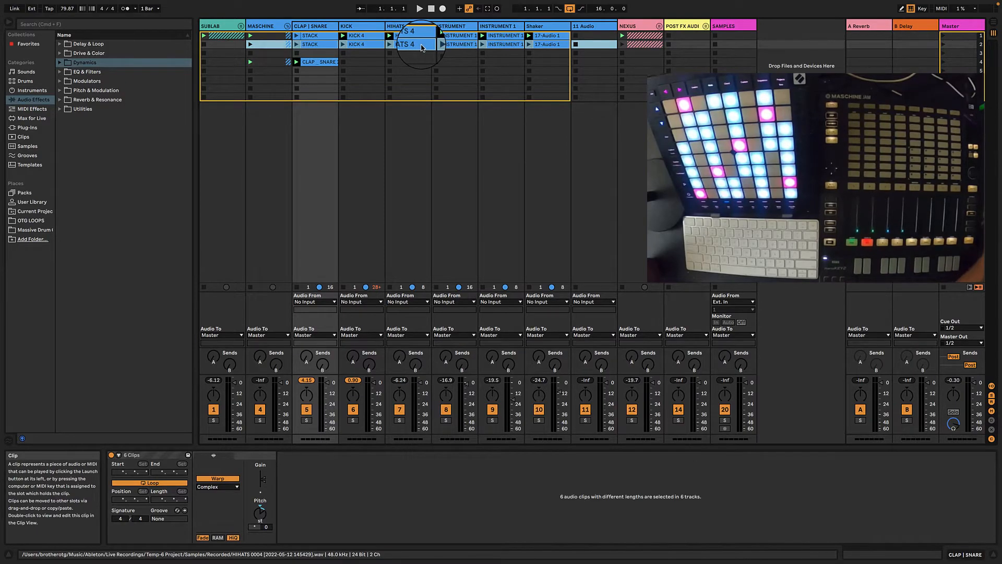
left_click(323, 63)
left_click_drag(323, 63, 323, 73)
left_click(265, 56)
right_click(265, 56)
left_click(278, 62)
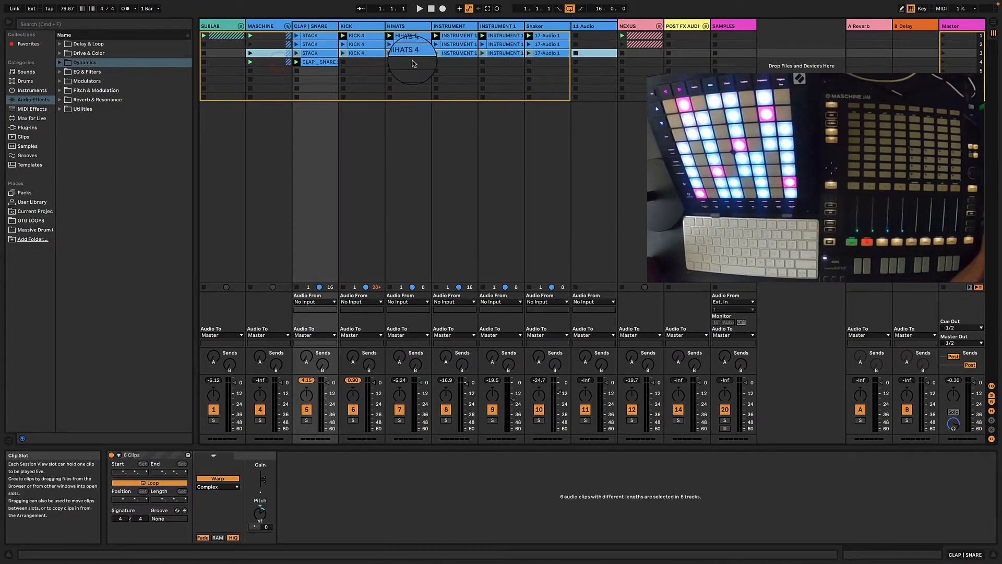
- Remove the HIHATS, INSTRUMENT 1 and Shaker clips from the third scene and the INSTRUMENT 1 track's clip from the second scene
left_click(415, 53)
right_click(416, 54)
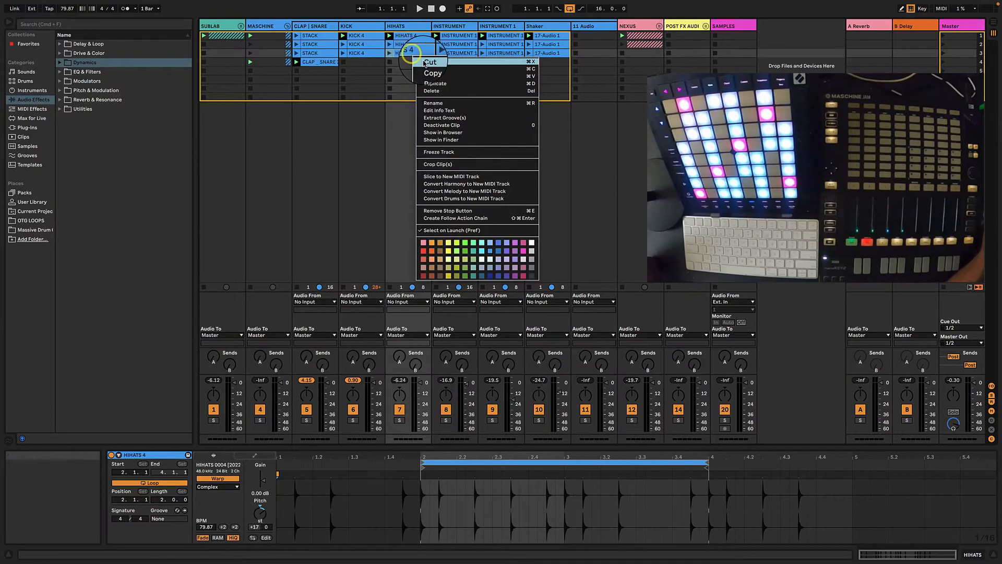
left_click(424, 62)
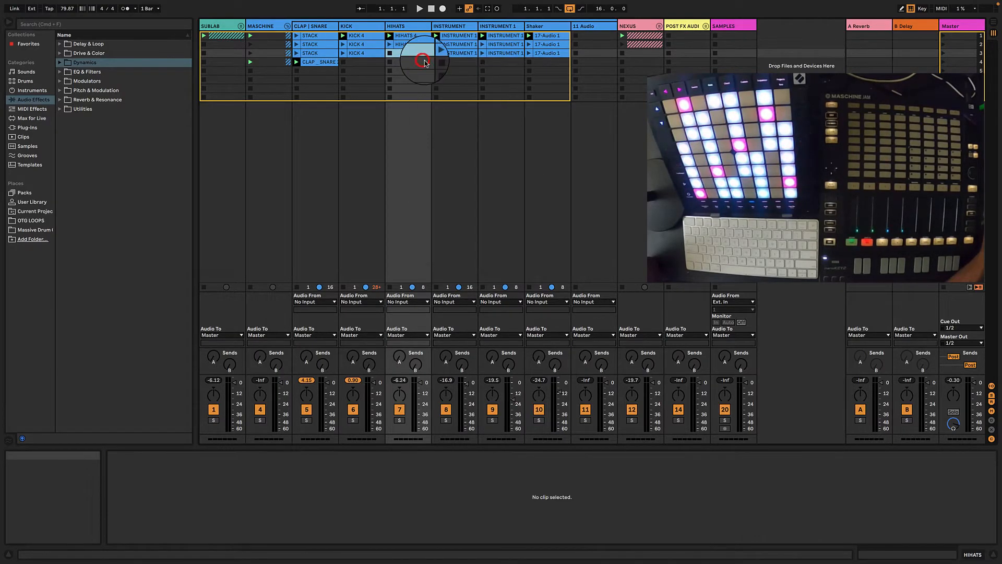
right_click(498, 53)
left_click(510, 63)
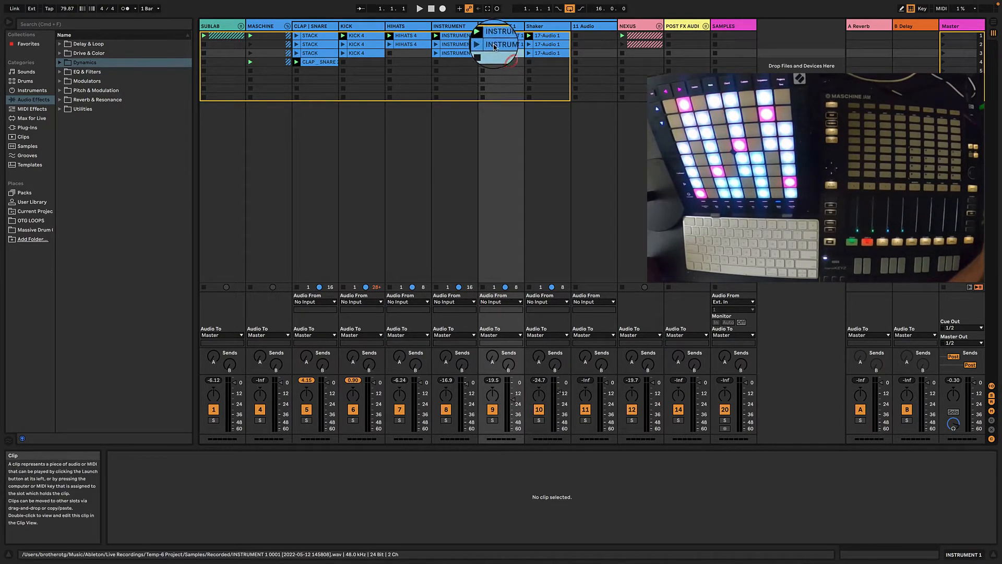
right_click(539, 54)
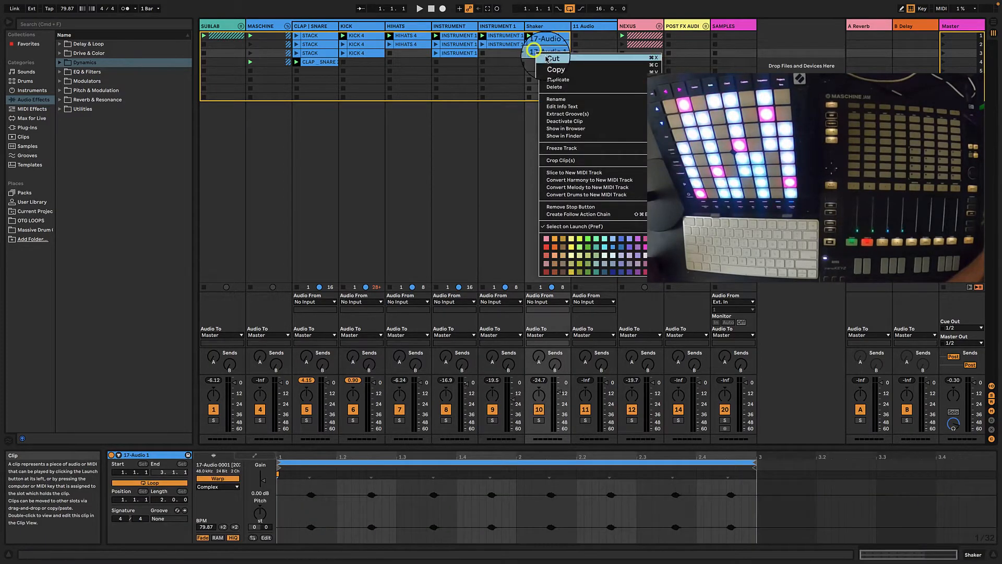
left_click(549, 69)
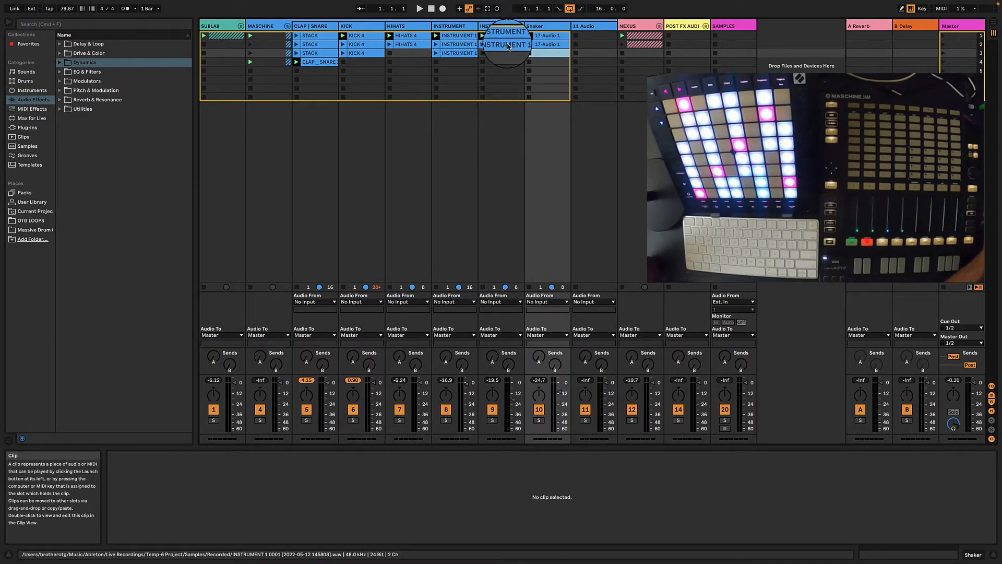
right_click(502, 45)
left_click(522, 50)
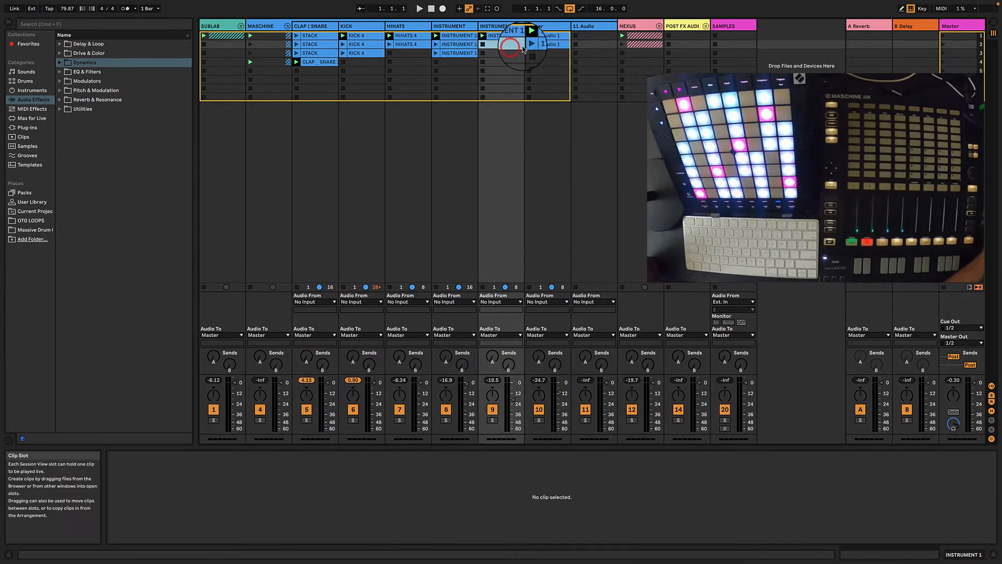
- Copy the KICK 4 clip and the INSTRUMENT track's clip into the fourth scene alongside the CLAP | SNARE clip
right_click(349, 46)
left_click(357, 63)
right_click(352, 62)
left_click(363, 66)
right_click(454, 56)
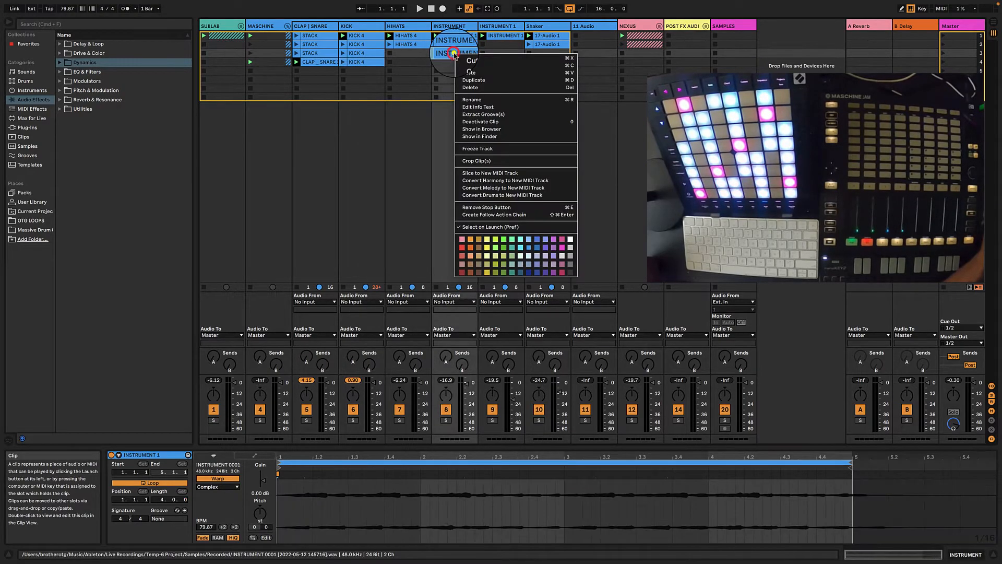
left_click(460, 64)
right_click(454, 62)
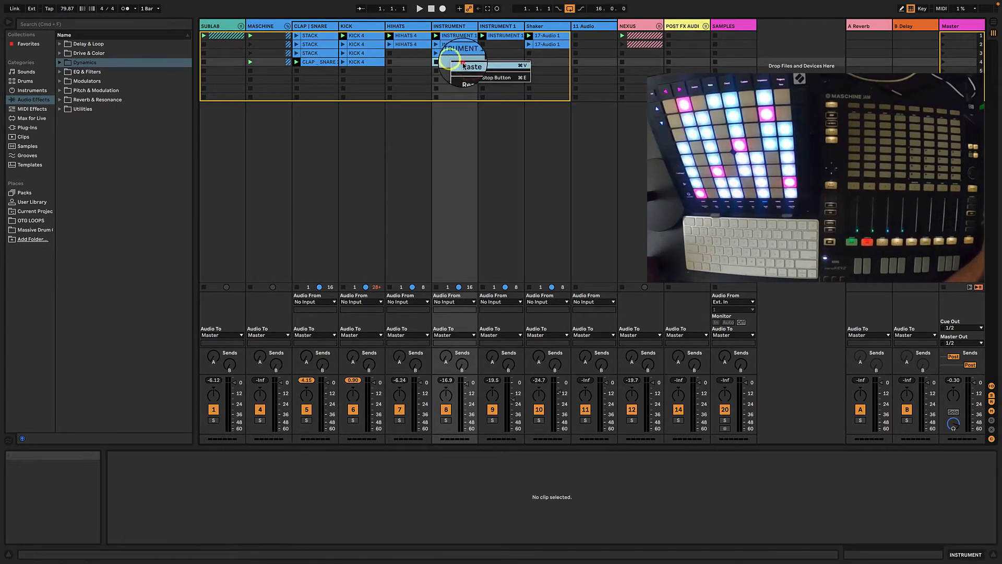
left_click(460, 67)
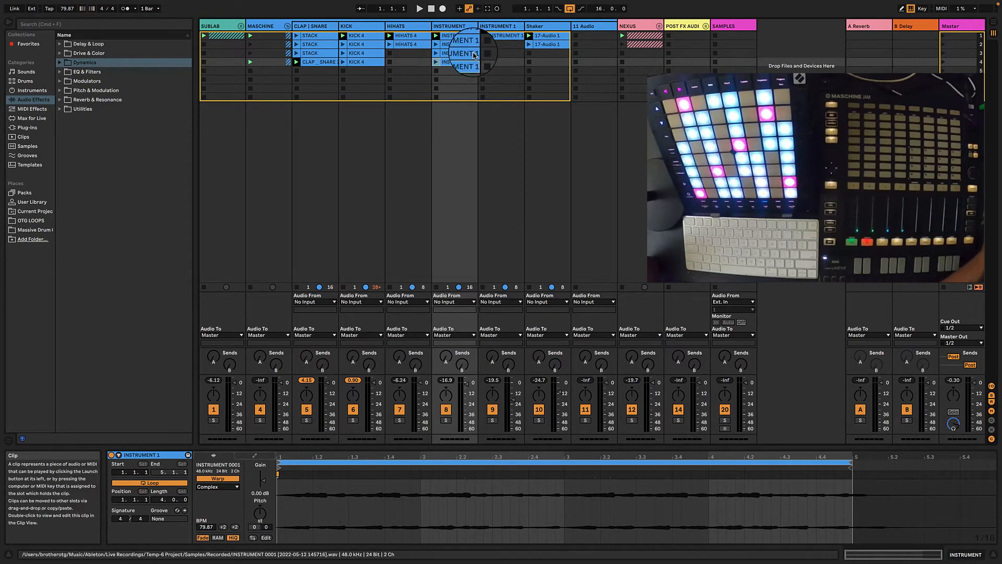
- Copy the HIHATS 4 clip and the Shaker track's 17-Audio 1 clip from the second scene into the fifth scene
right_click(398, 46)
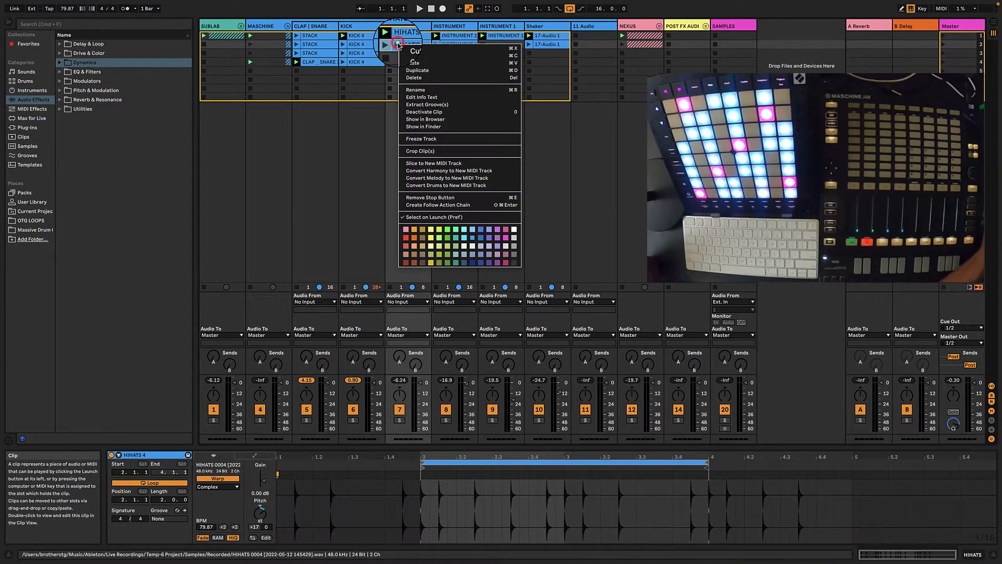
left_click(413, 55)
right_click(398, 72)
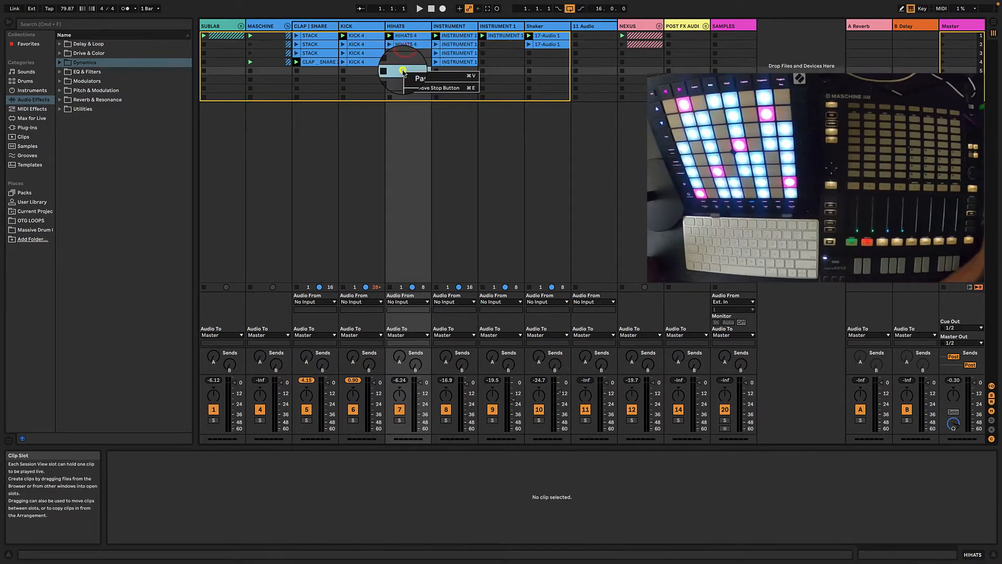
left_click(416, 77)
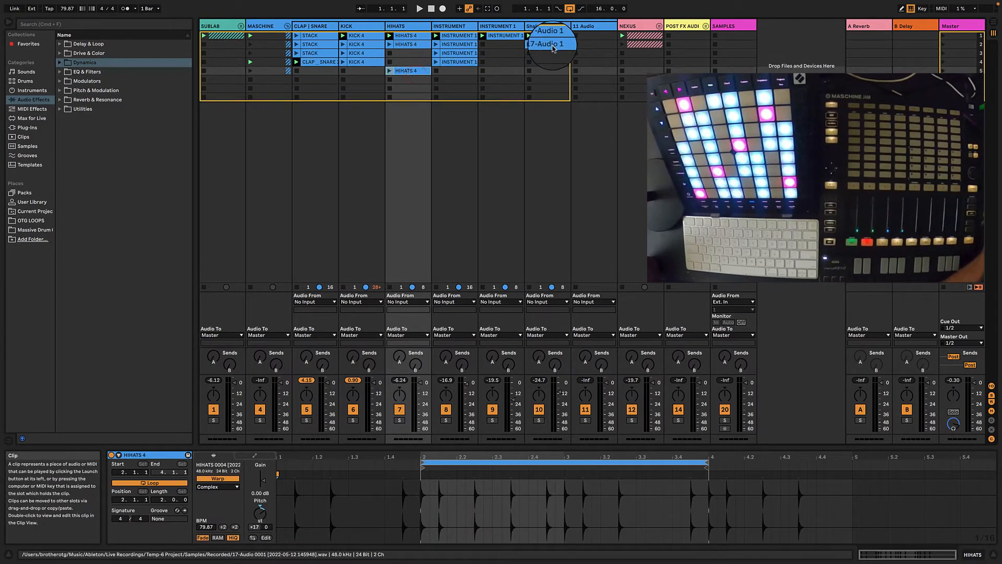
left_click(545, 44)
right_click(545, 43)
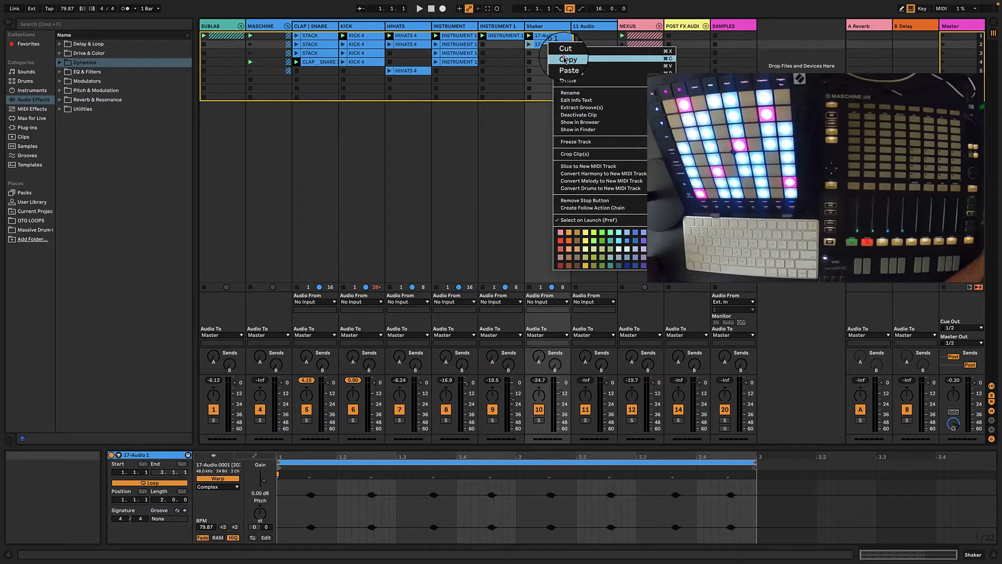
left_click(568, 61)
left_click(540, 71)
right_click(540, 70)
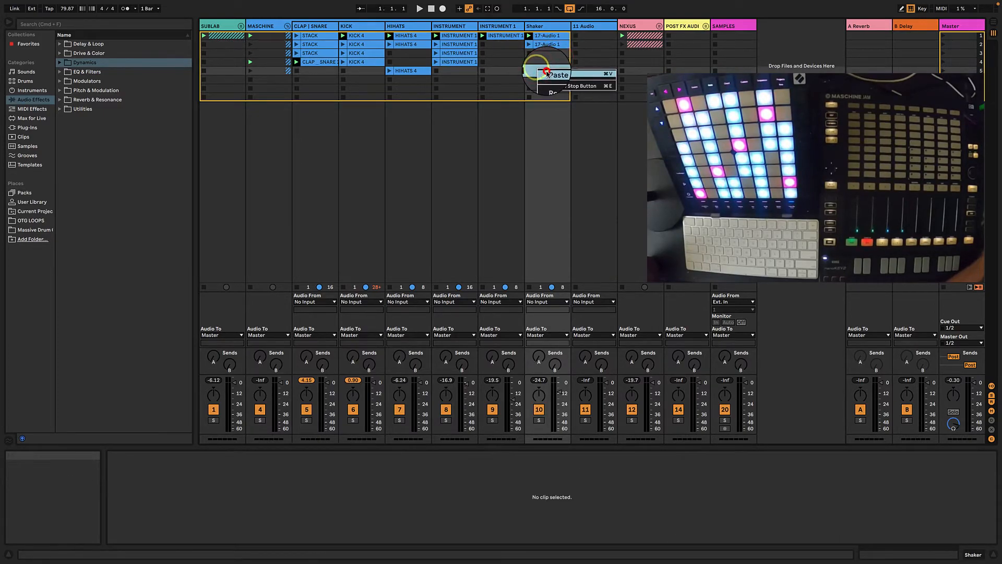
left_click(557, 76)
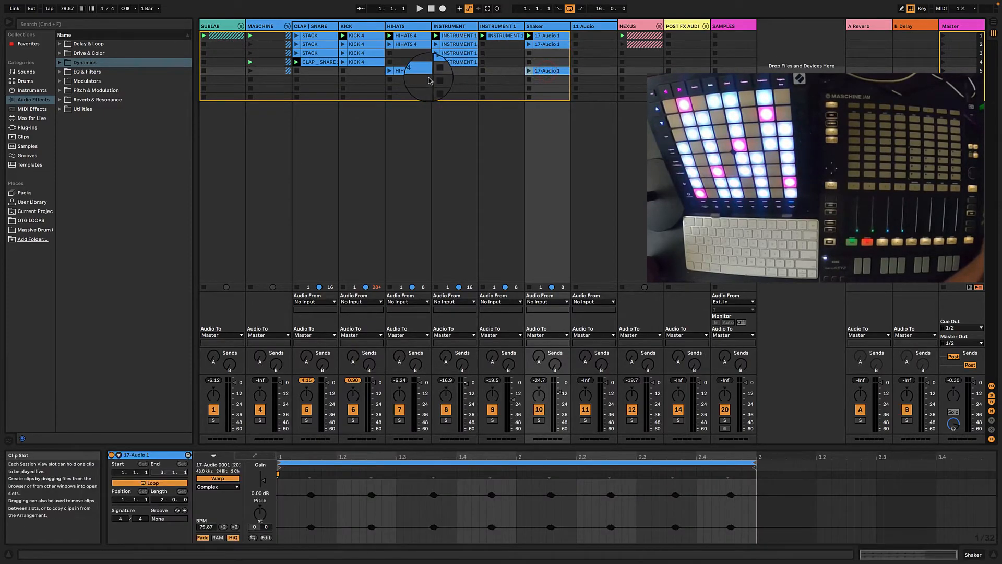
- Copy the fourth-scene KICK 4 clip into the KICK track's fifth scene
left_click(453, 61)
left_click(351, 61)
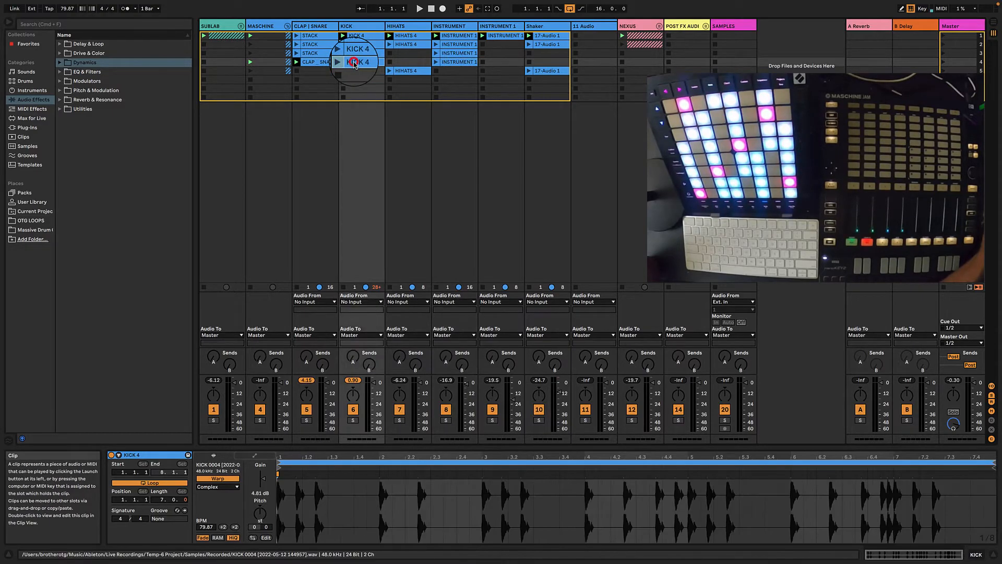
right_click(350, 61)
left_click(364, 75)
right_click(365, 72)
left_click(373, 93)
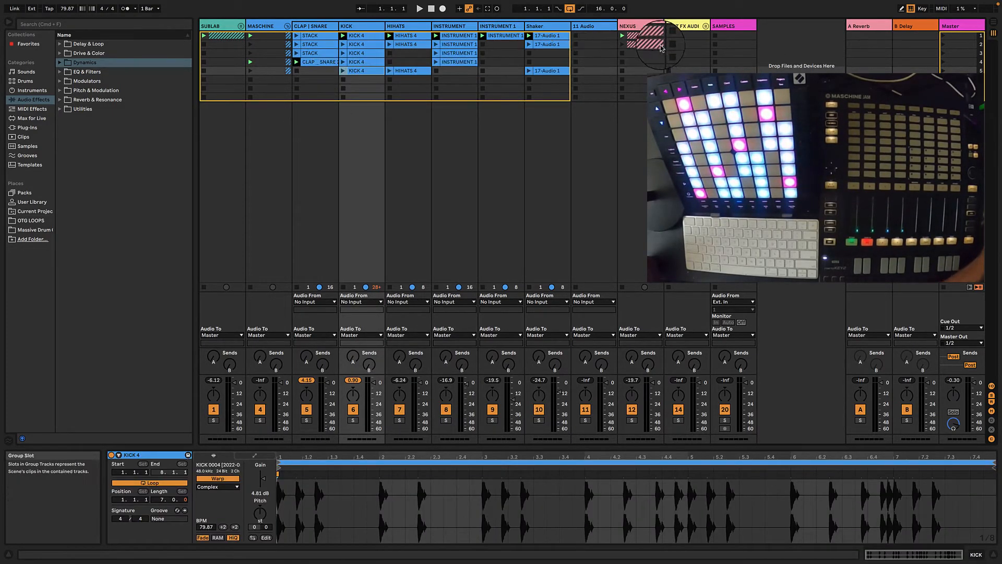
- Unfold the SUBLAB group to check its tracks, and fold the SUBLAB and MASCHINE groups
left_click(240, 26)
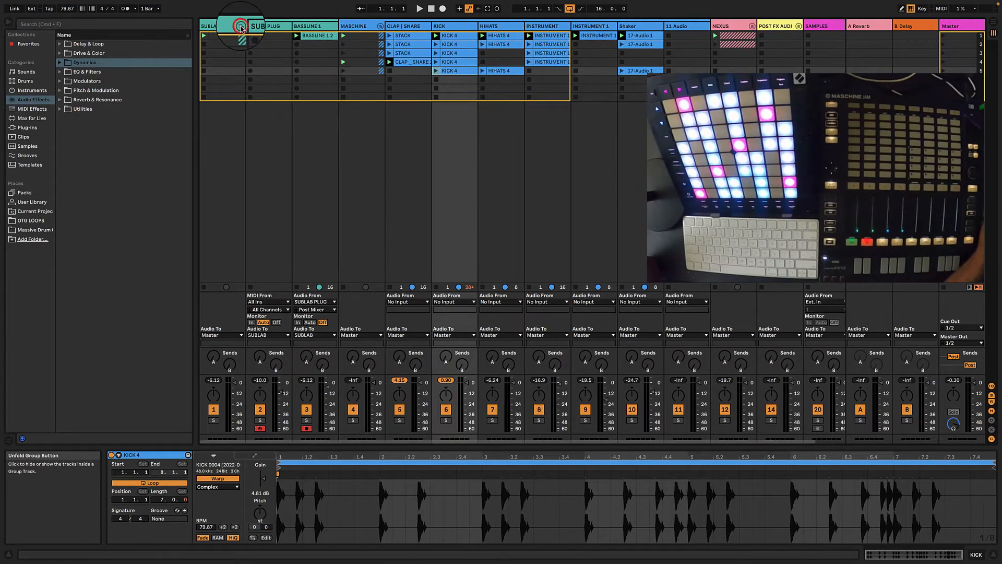
left_click(241, 26)
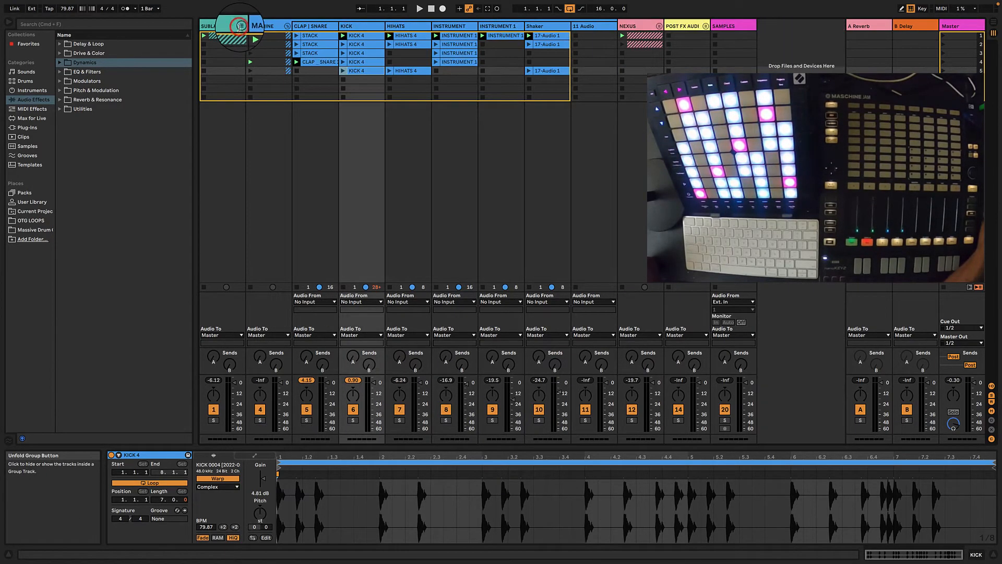
left_click(294, 26)
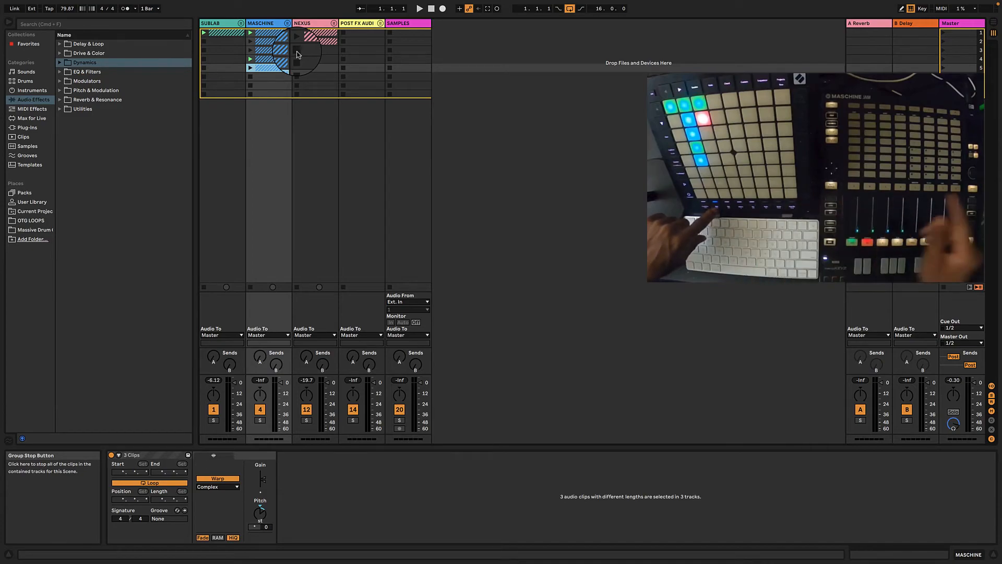
- Unfold the MASCHINE group and copy the INSTRUMENT track's first-scene clip into its sixth scene
left_click(287, 24)
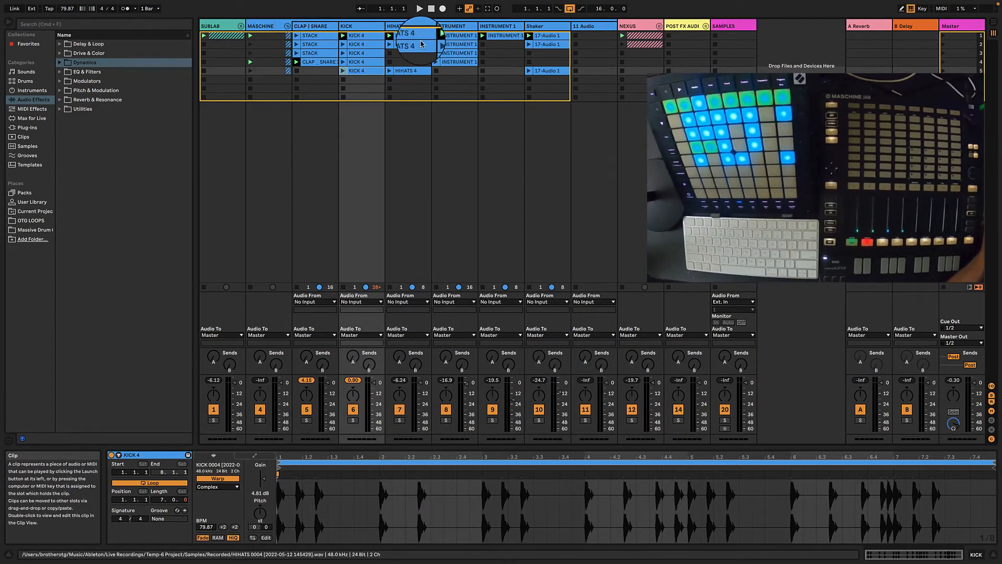
right_click(455, 35)
left_click(461, 48)
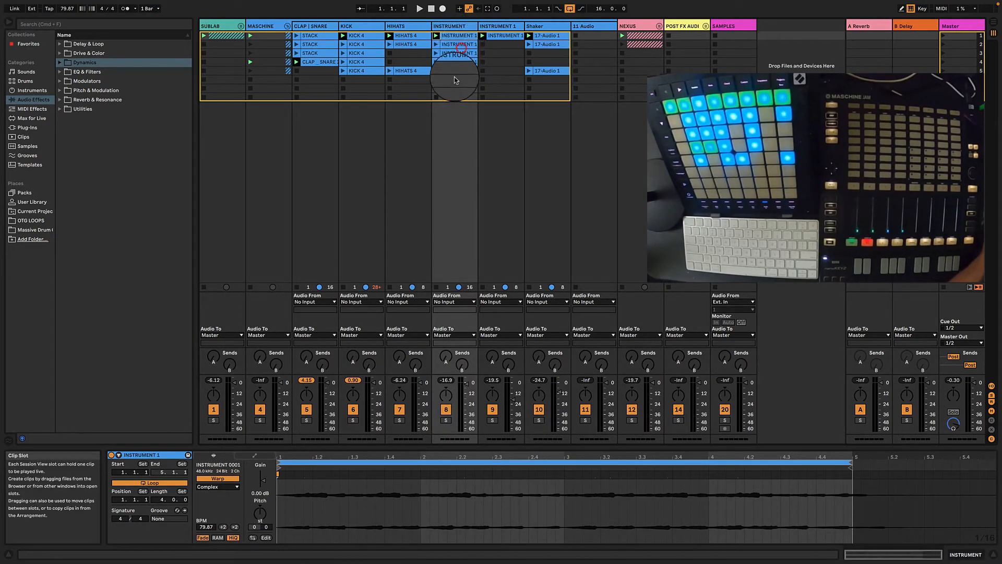
right_click(459, 79)
left_click(463, 86)
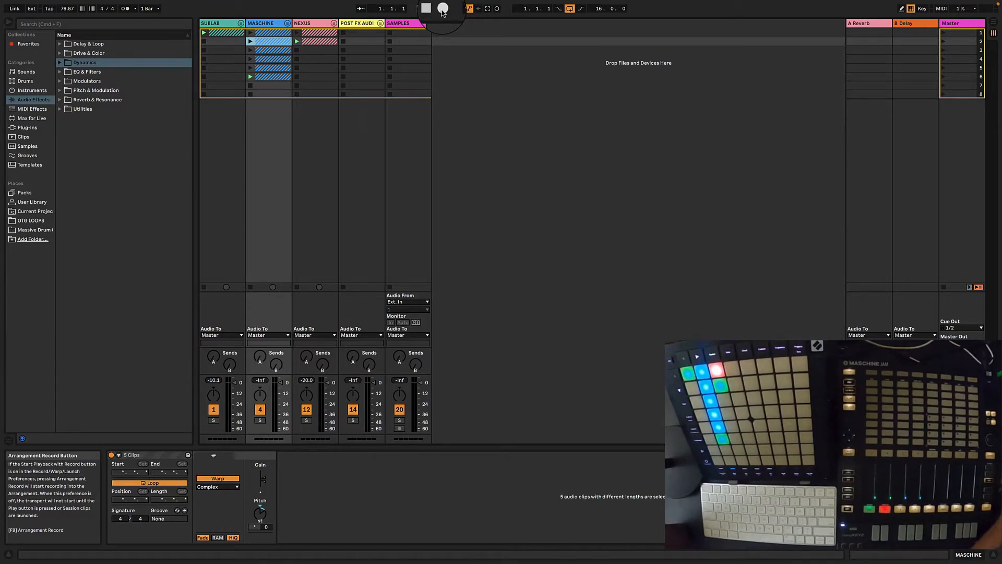
- Turn off the arrangement loop and start recording into the Arrangement
left_click(569, 8)
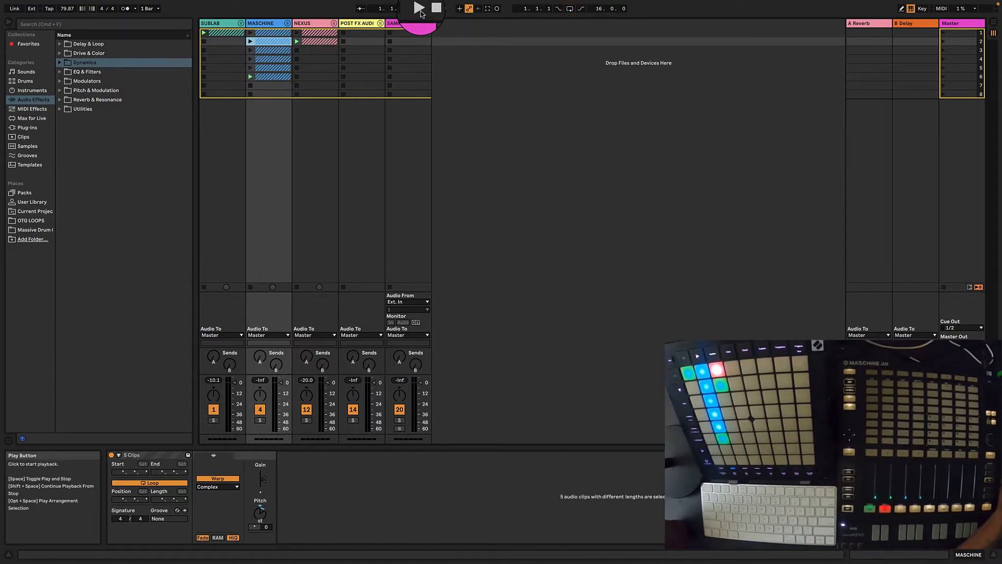
left_click(444, 11)
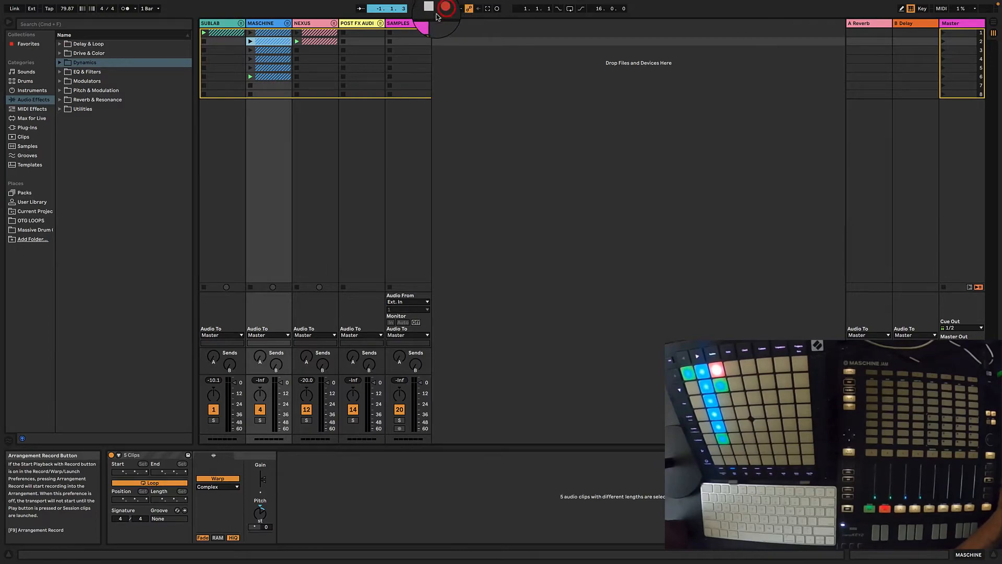
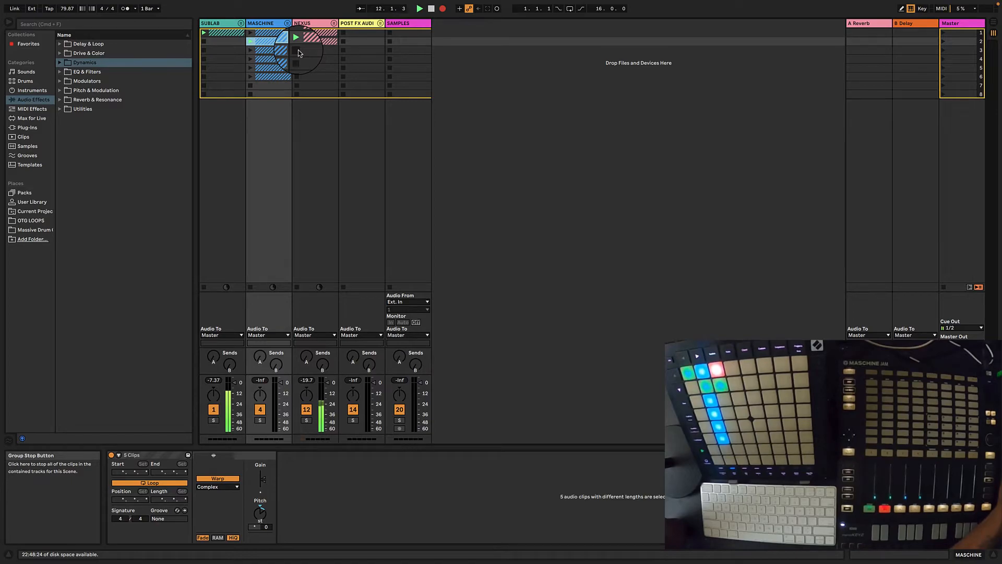
- While recording, stop the NEXUS group, unfold MASCHINE to launch the second-scene STACK clip on CLAP | SNARE, and fold MASCHINE
left_click(299, 51)
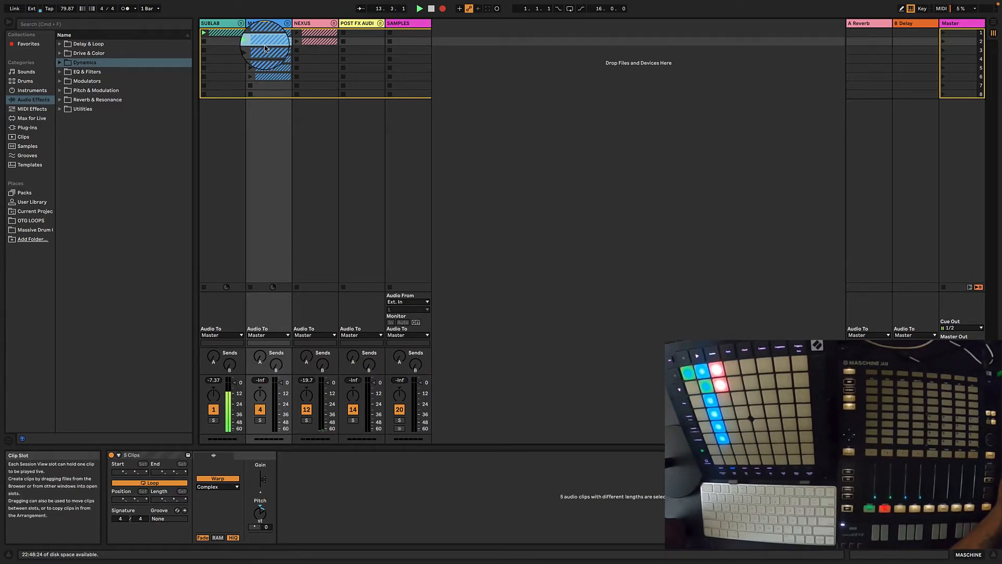
left_click(287, 23)
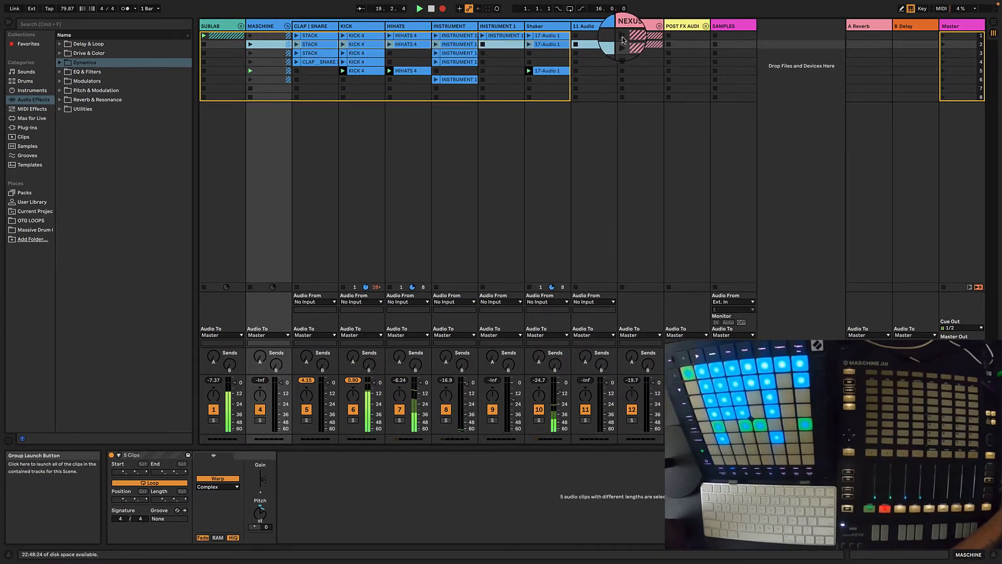
left_click(297, 44)
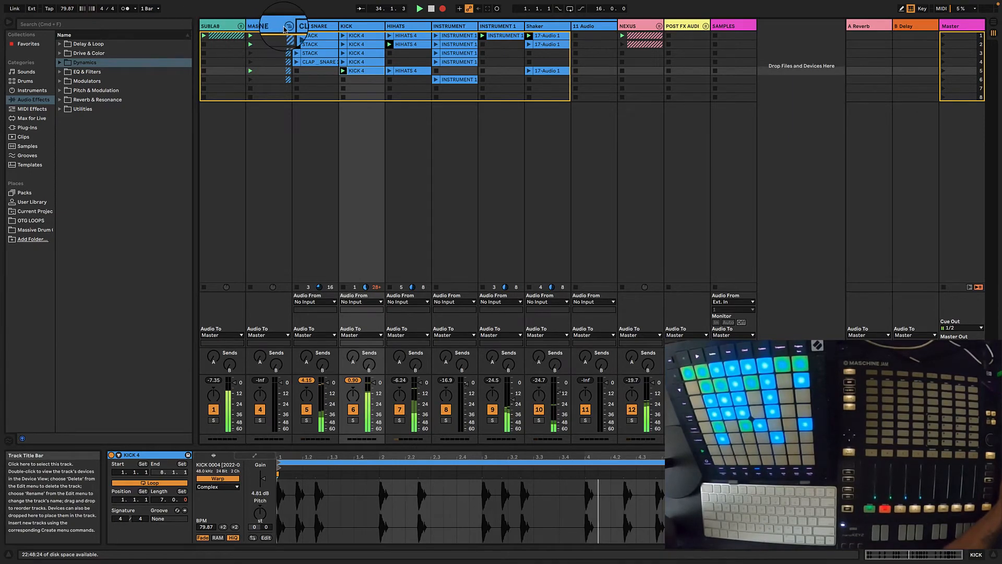
left_click(287, 26)
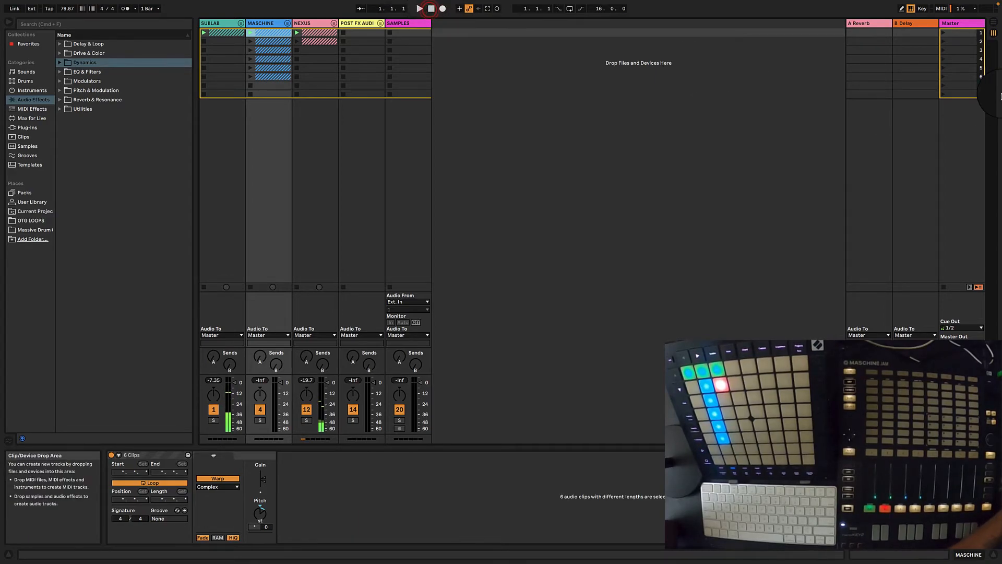
- Show the Arrangement View and return all tracks to playing the recorded arrangement
left_click(993, 23)
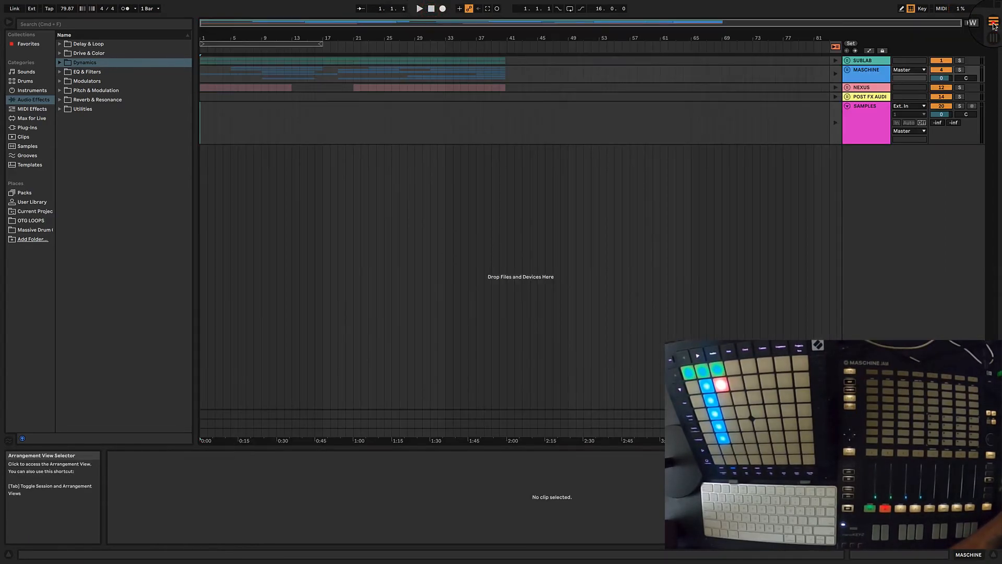
left_click(835, 47)
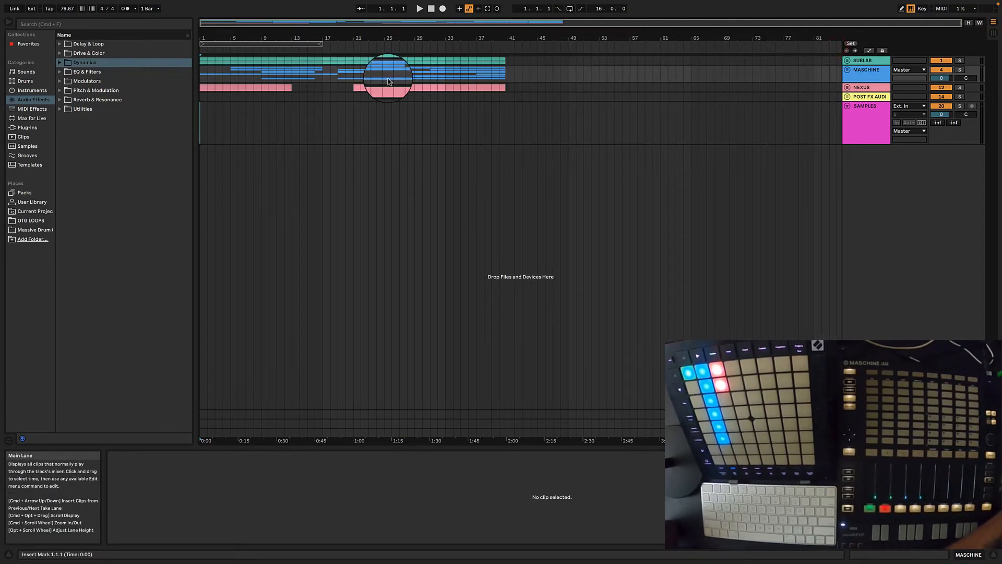
- Unfold the SUBLAB, MASCHINE and NEXUS groups in the arrangement to examine the recorded clips on their tracks
left_click(847, 60)
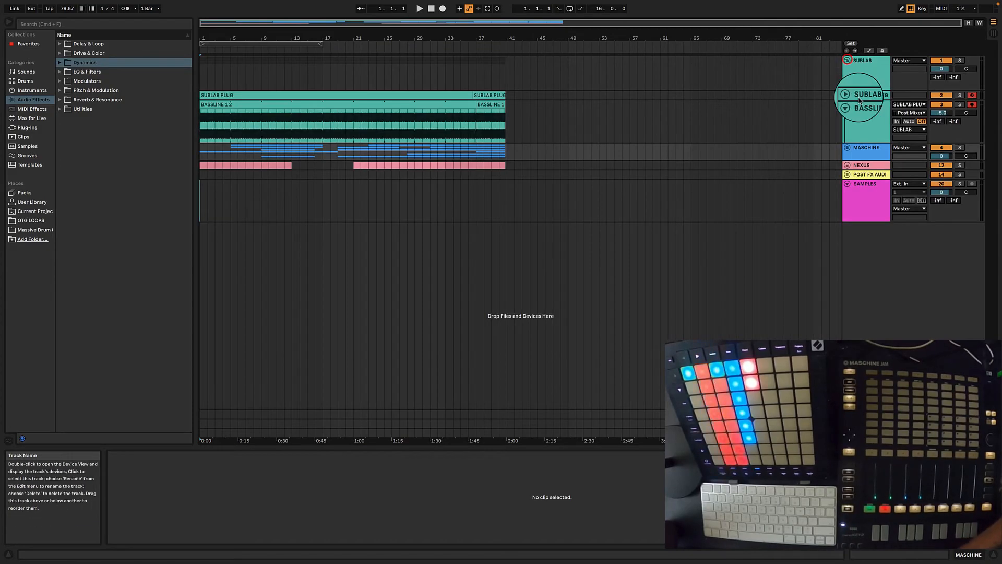
left_click(847, 147)
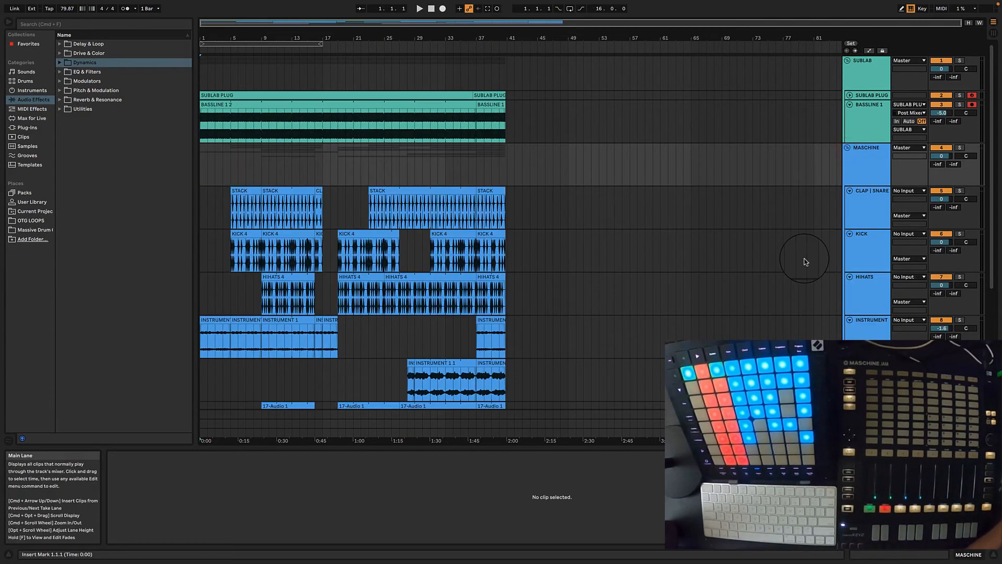
scroll(812, 237, "down", 4)
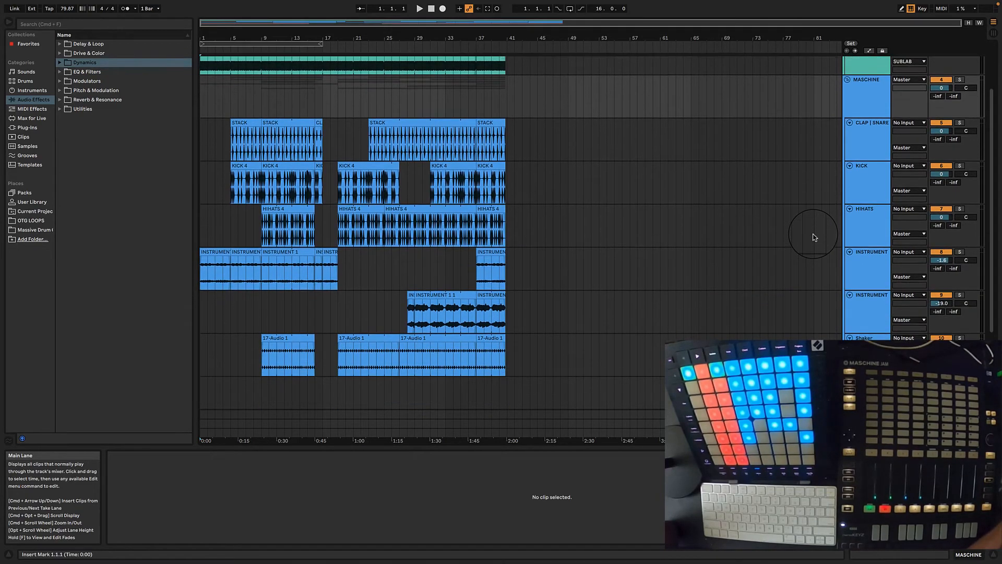
scroll(812, 235, "down", 1)
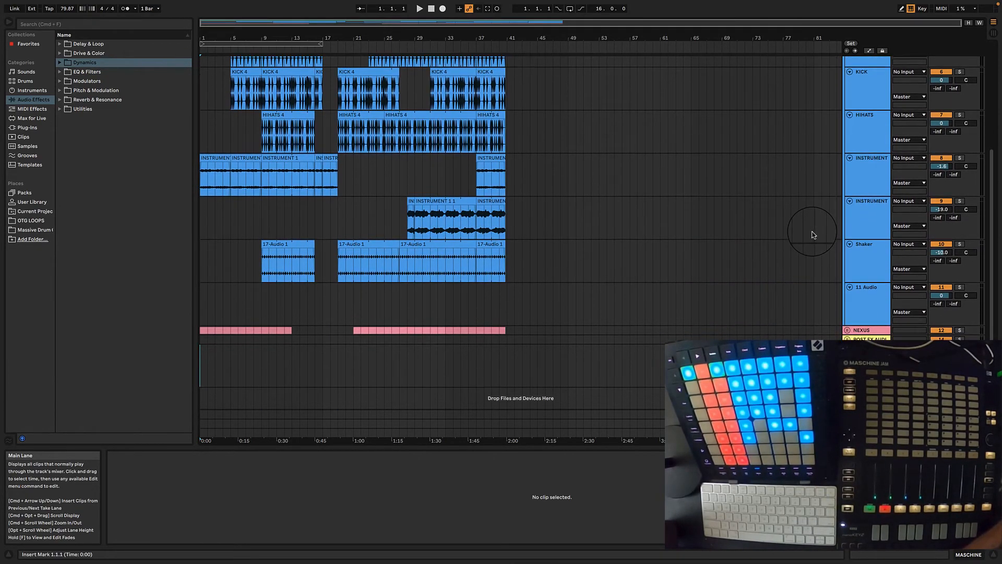
left_click(847, 330)
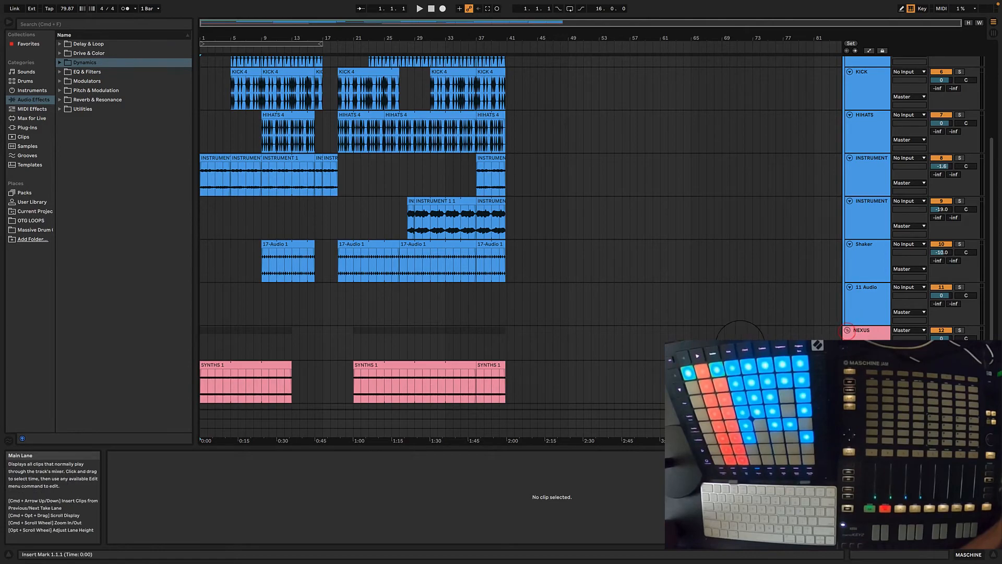
scroll(697, 318, "down", 2)
scroll(697, 317, "up", 6)
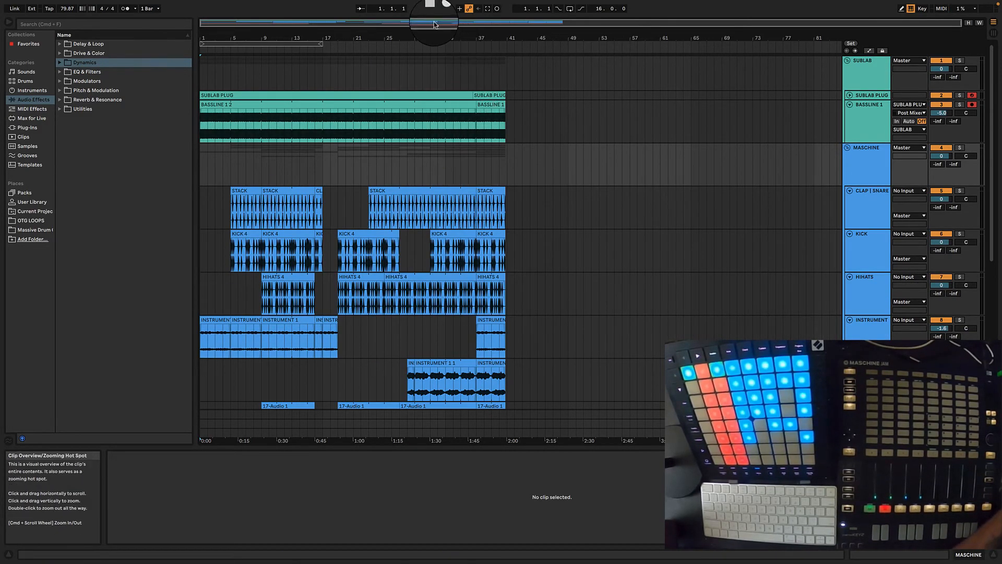
- Play the arrangement, extend the start of the first STACK clip to bar 1, and trim it back to bar 5
left_click(419, 10)
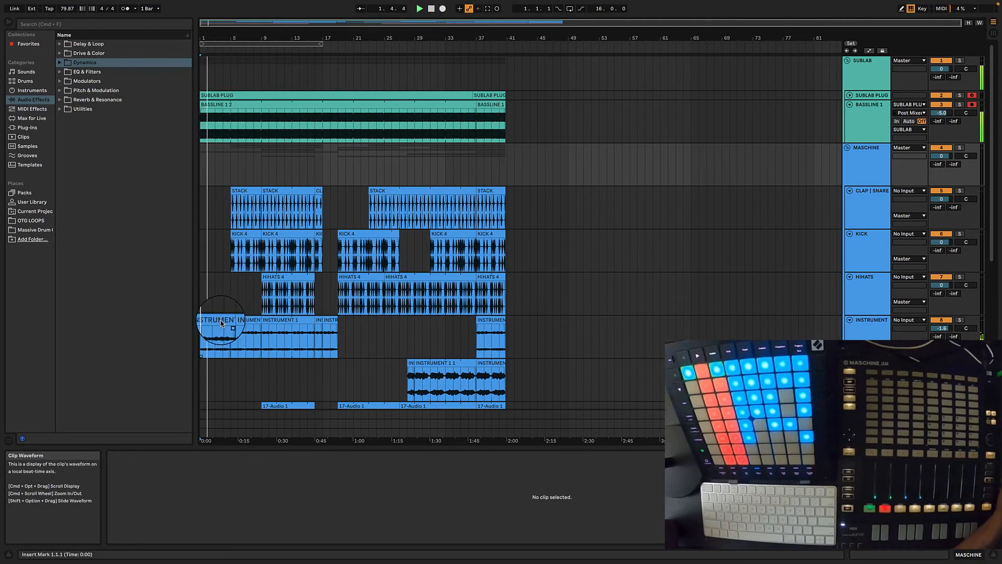
left_click_drag(231, 192, 201, 192)
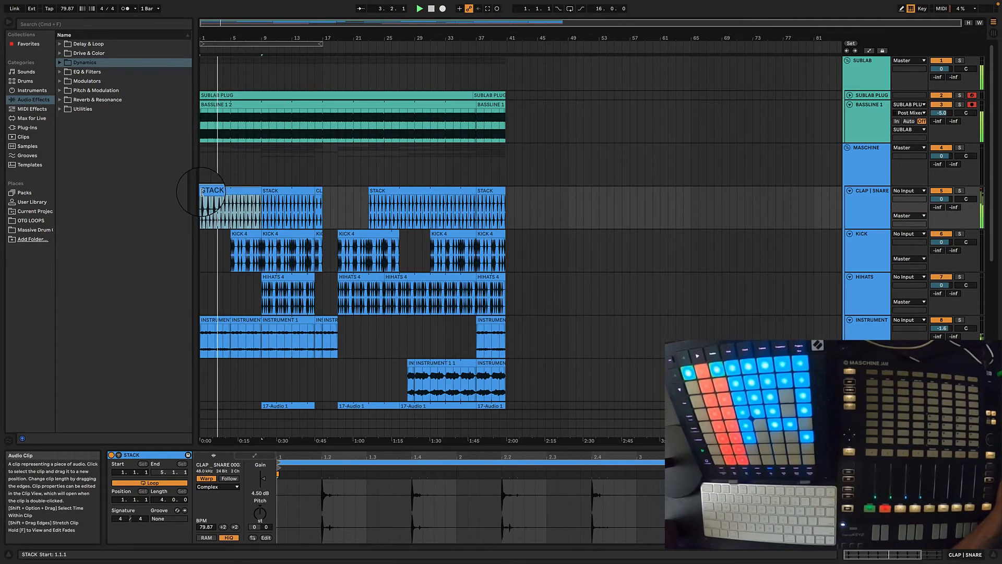
left_click_drag(202, 192, 231, 200)
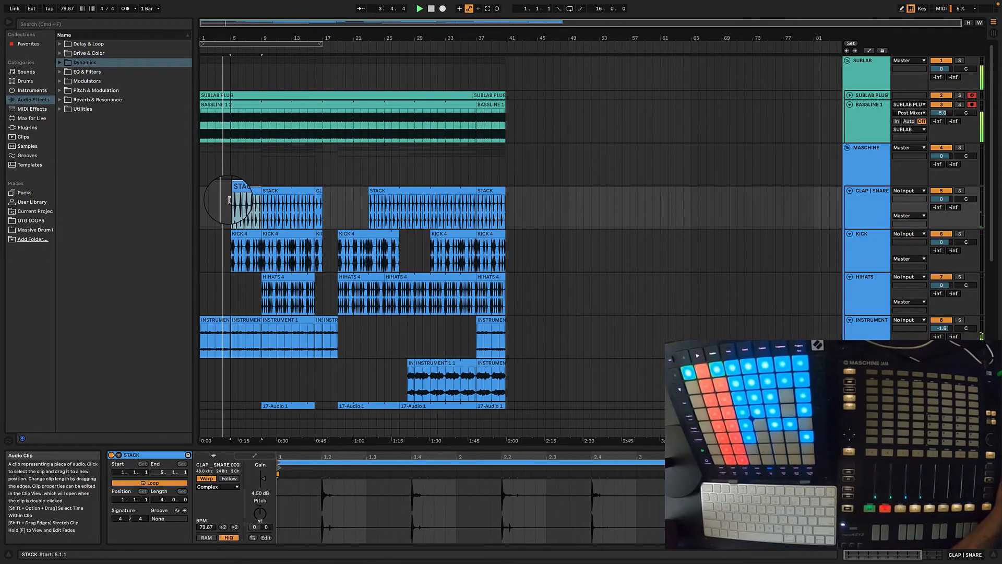
- Trim the start of the BASSLINE 1 2 clip to bar 3 and play the arrangement from the beginning
left_click_drag(201, 103, 206, 104)
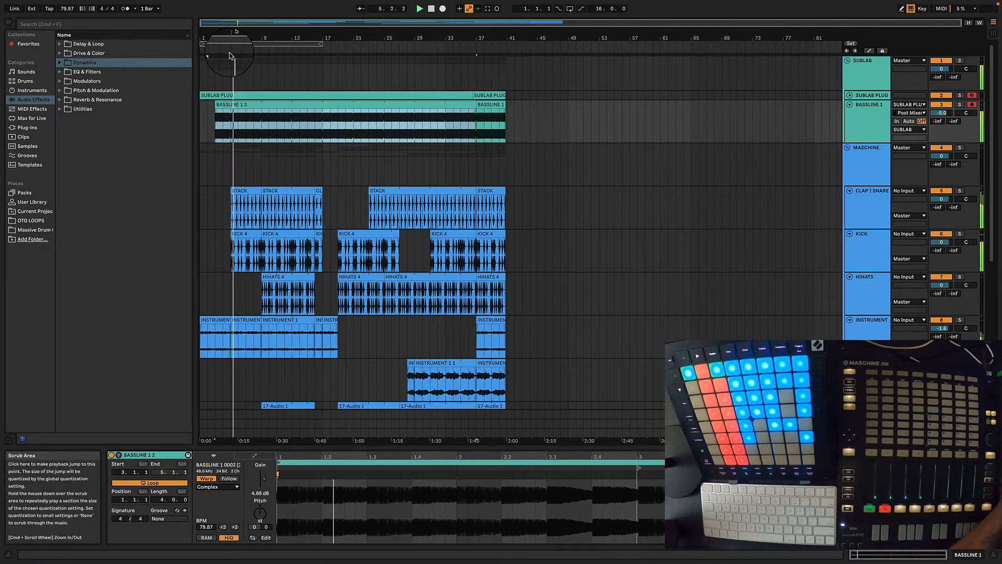
left_click(421, 9)
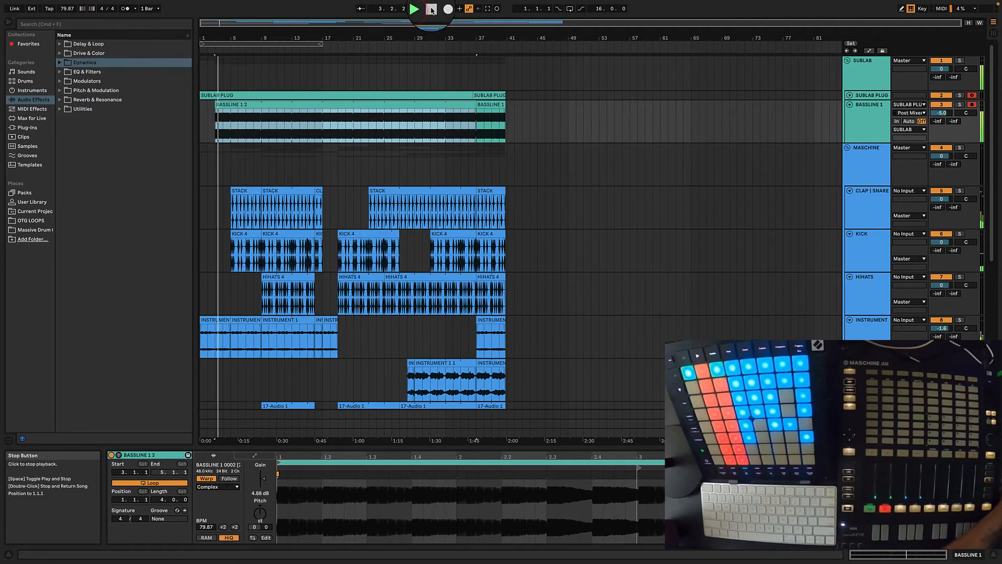
double_click(431, 10)
left_click(421, 9)
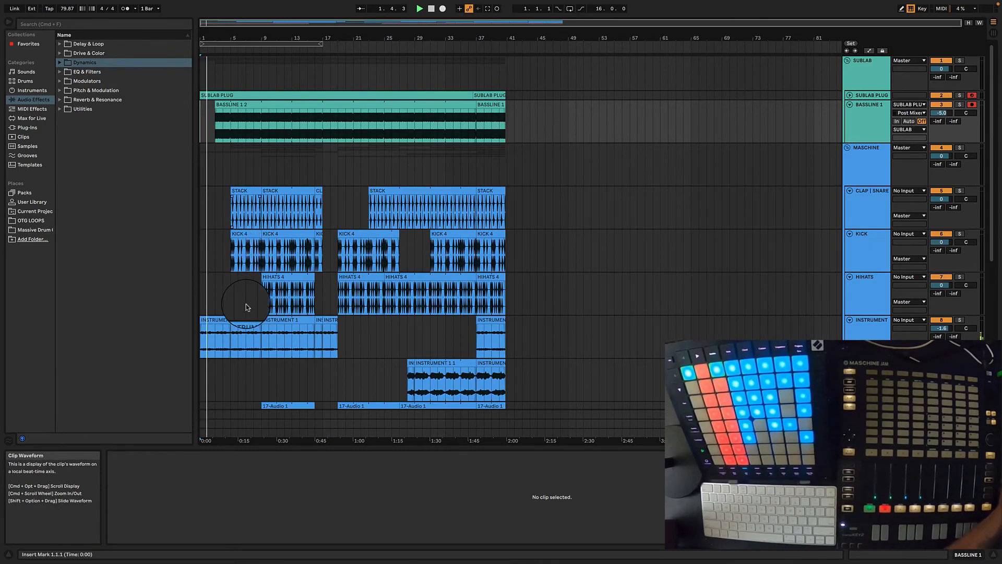
scroll(246, 301, "down", 3)
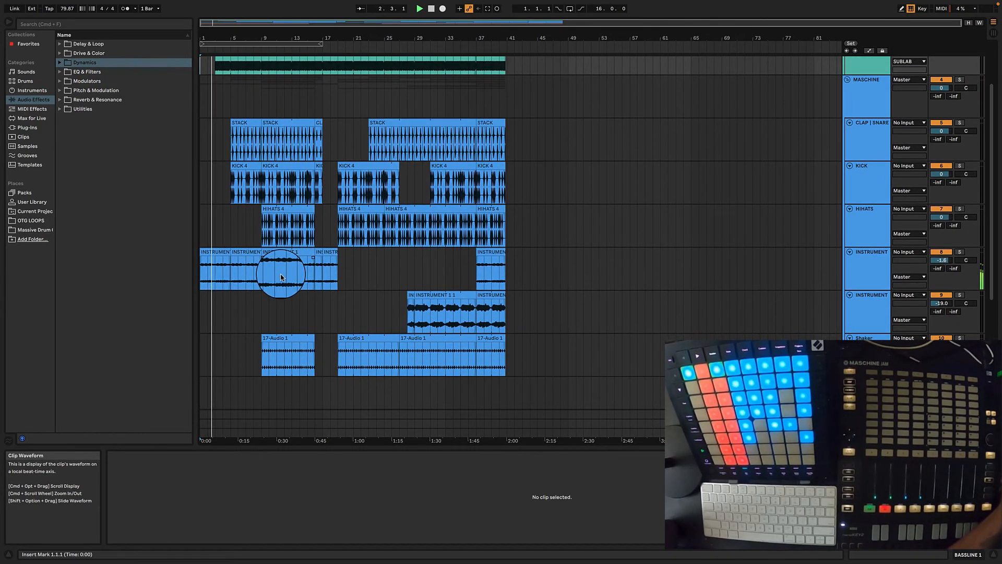
scroll(276, 271, "up", 2)
scroll(279, 277, "up", 1)
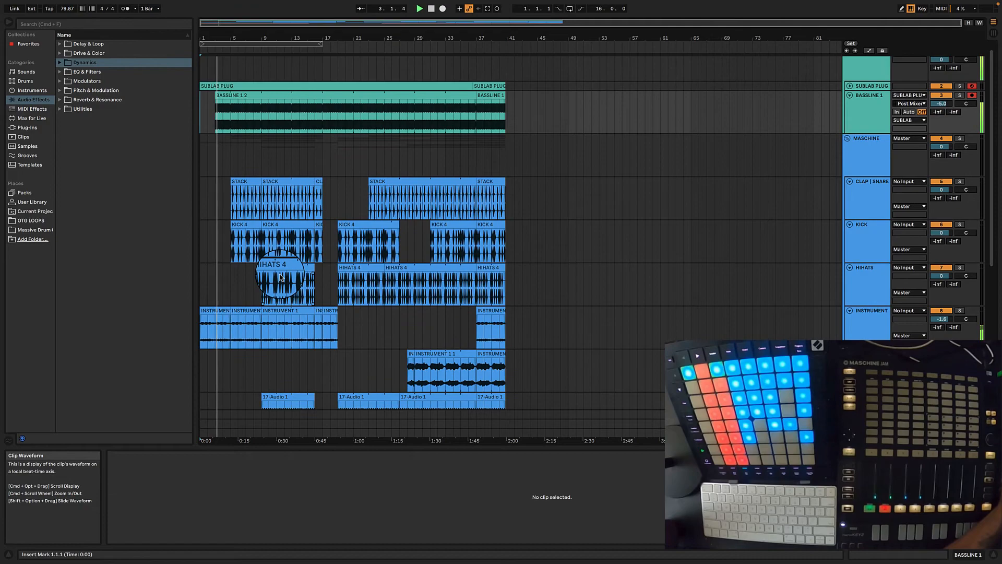
scroll(275, 274, "up", 1)
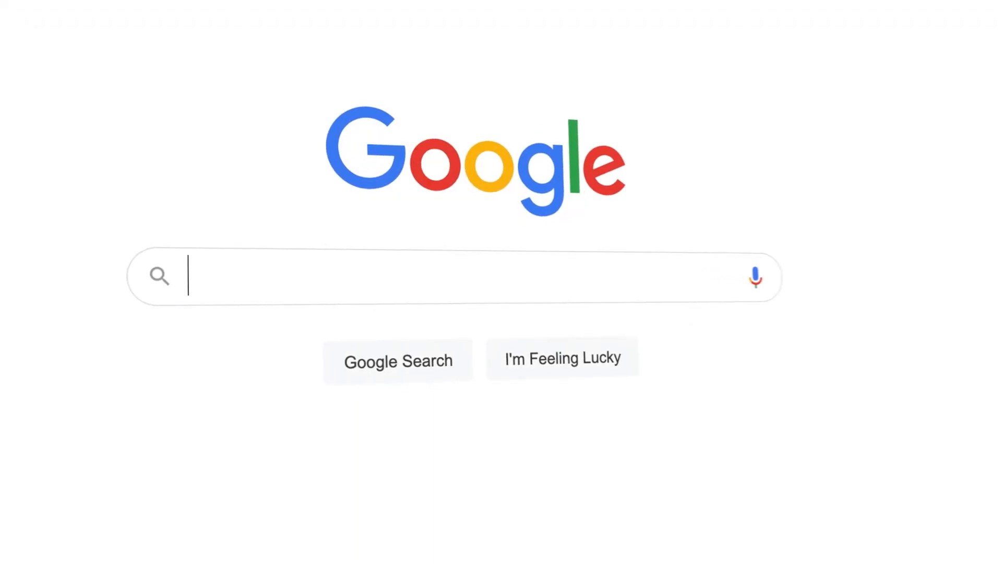
type("BrotherOTG.com")
left_click(405, 360)
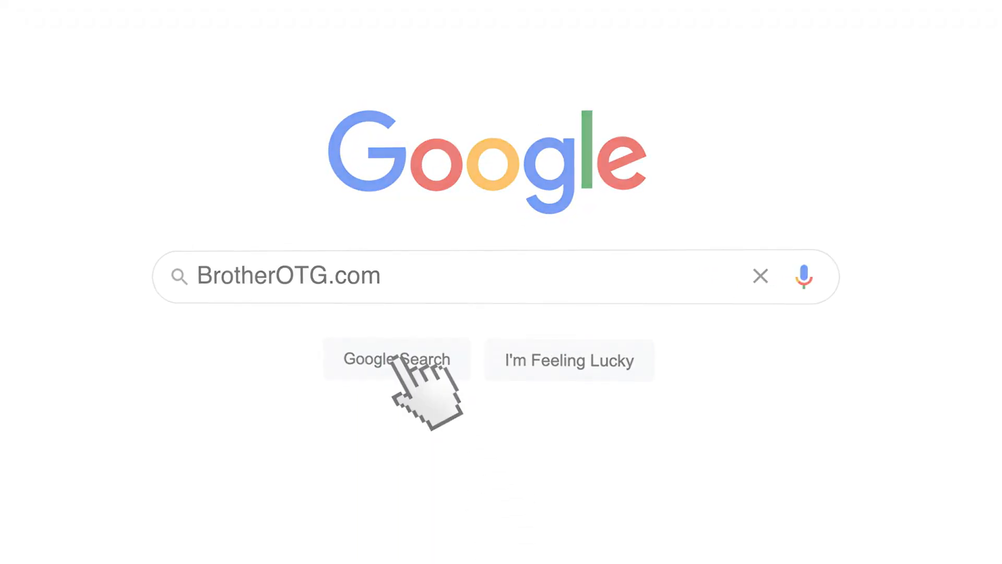